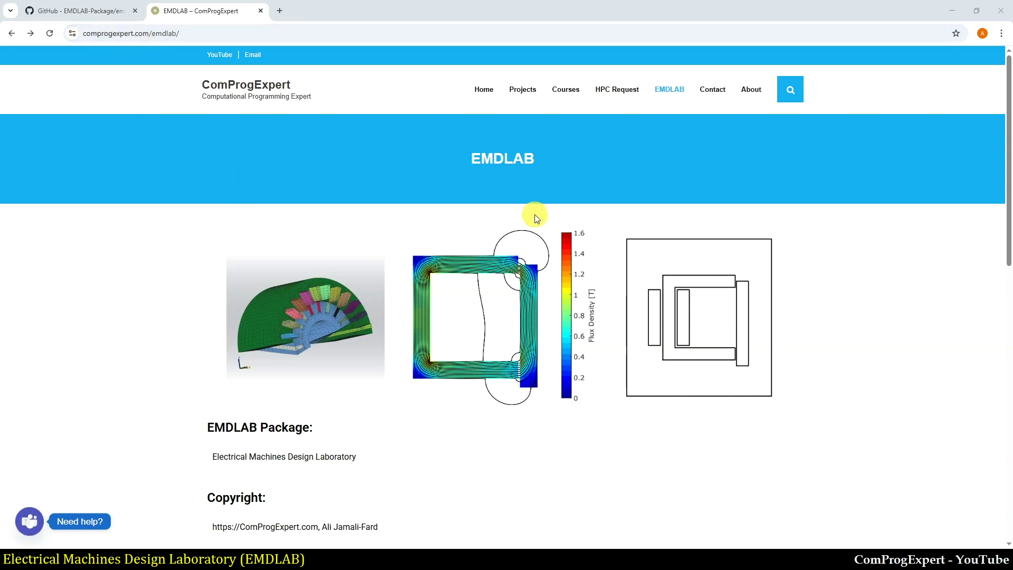
Open the EMDLAB page on ComProgExpert and follow its download link to the emdlab-win64 GitHub repository.
click(663, 100)
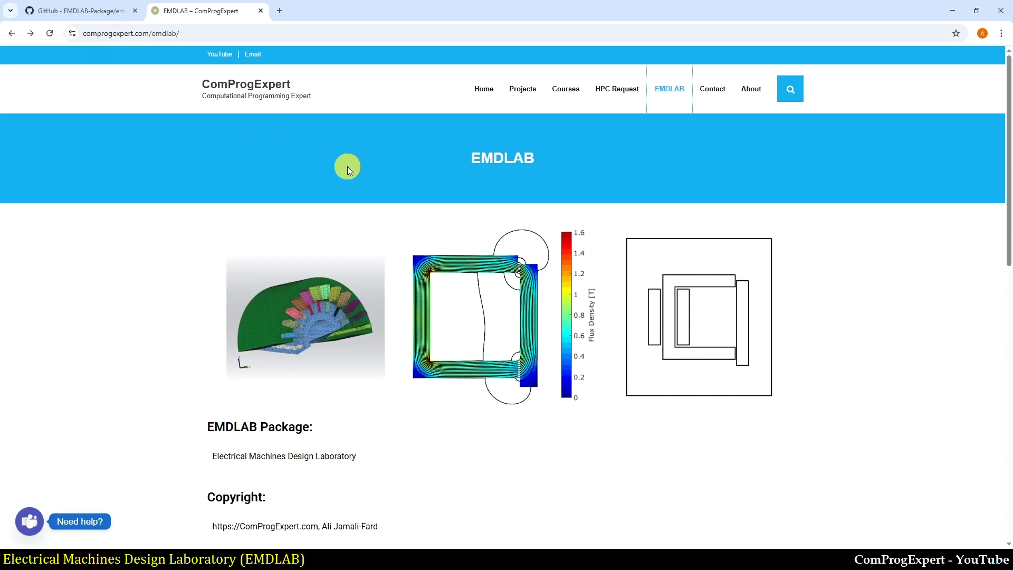
scroll(347, 167, down, 3)
scroll(347, 166, down, 5)
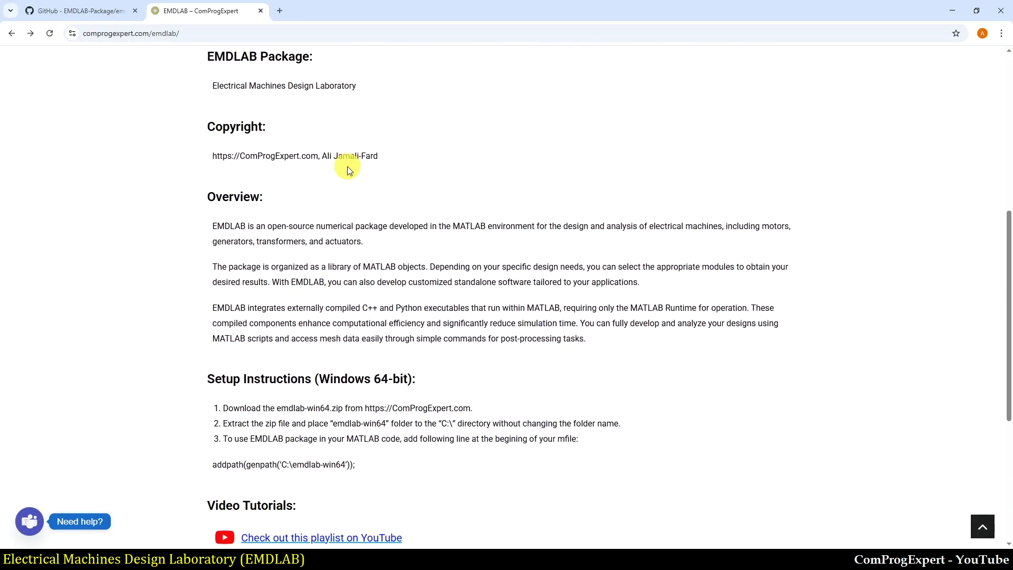
scroll(347, 166, down, 2)
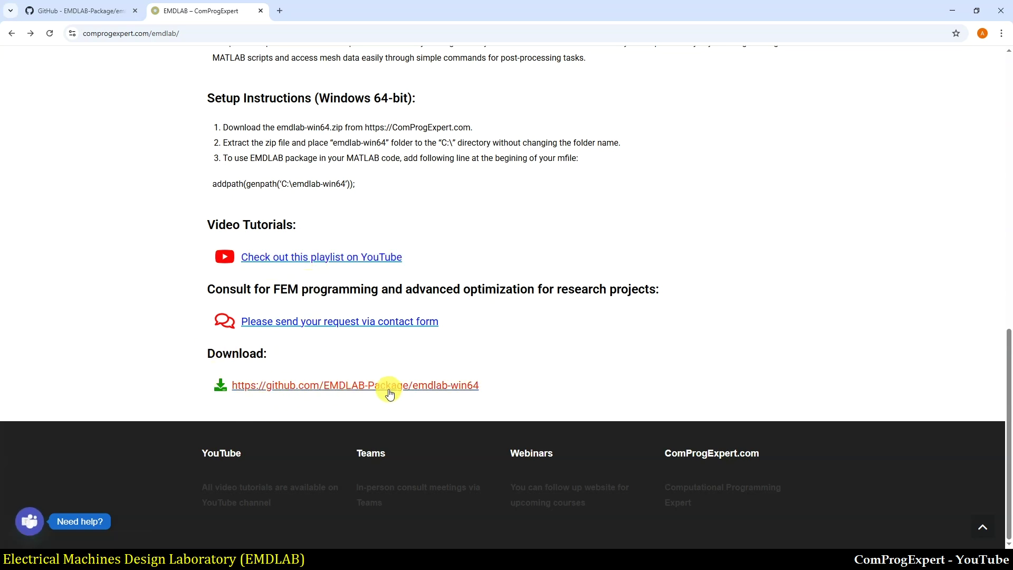
click(217, 393)
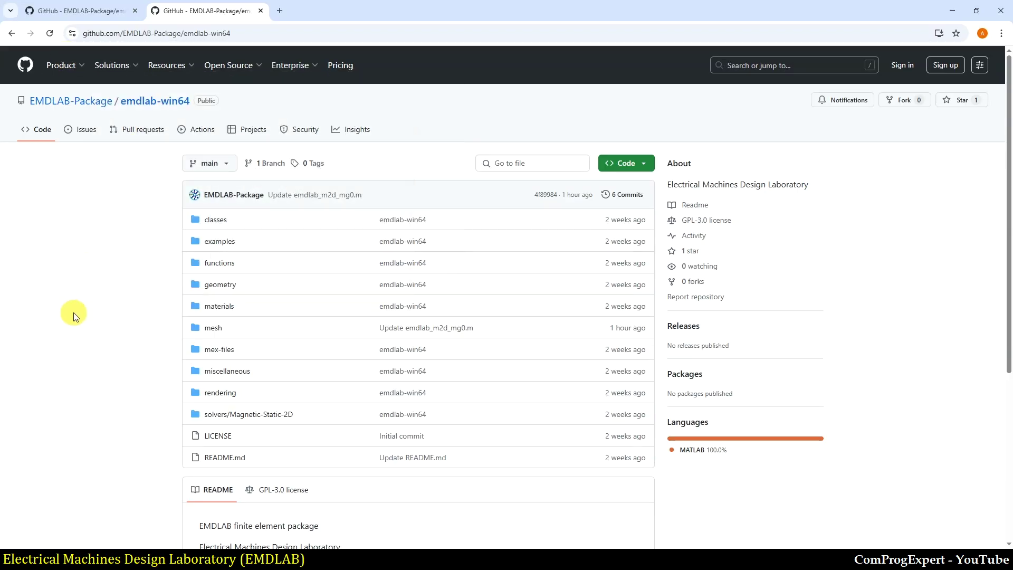
Look through the emdlab-win64 repository and the files in its geometry folder, and return to the repository root.
scroll(73, 312, down, 4)
scroll(74, 312, up, 4)
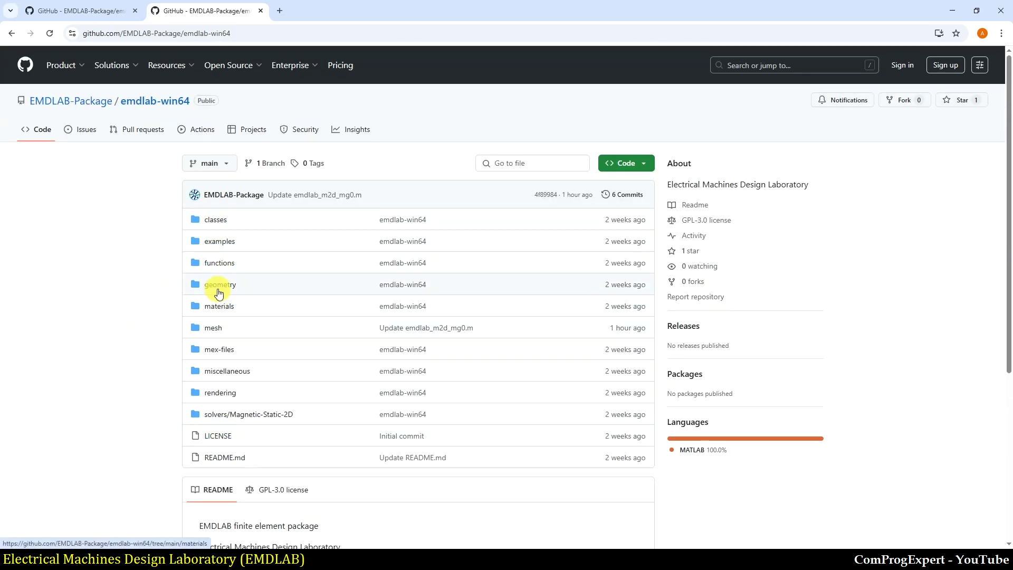
click(220, 290)
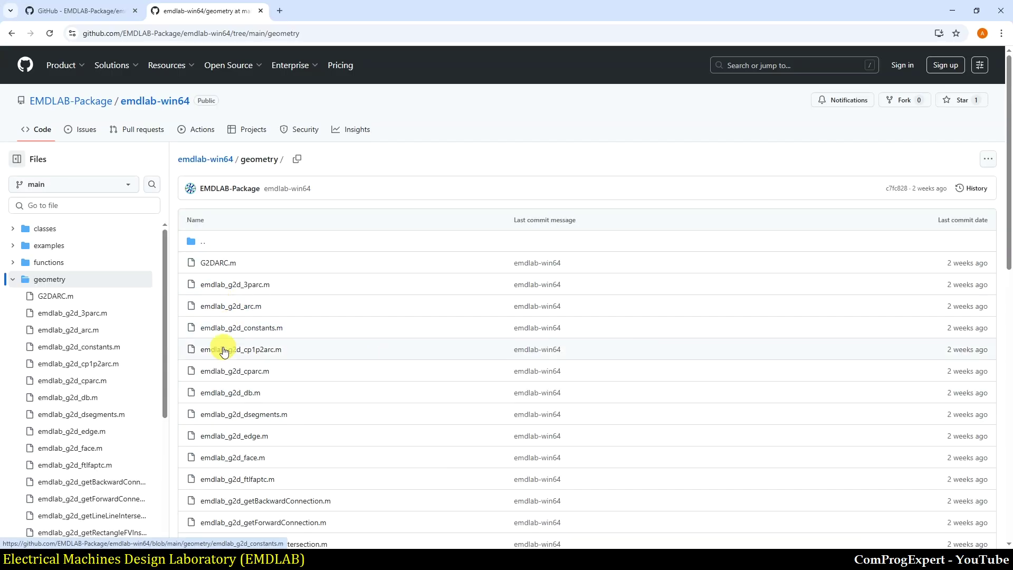
scroll(220, 348, down, 5)
scroll(225, 386, down, 3)
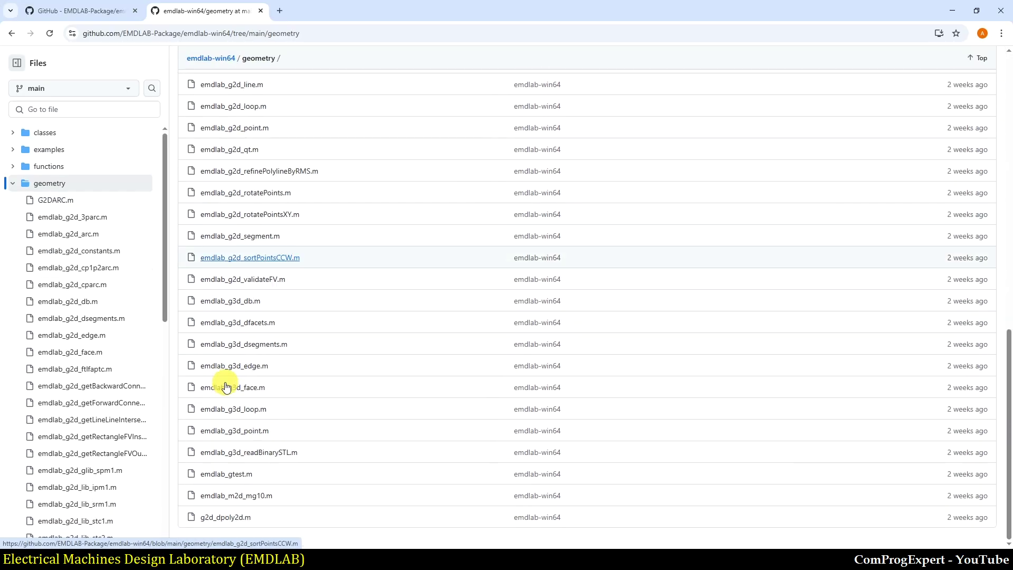
click(224, 58)
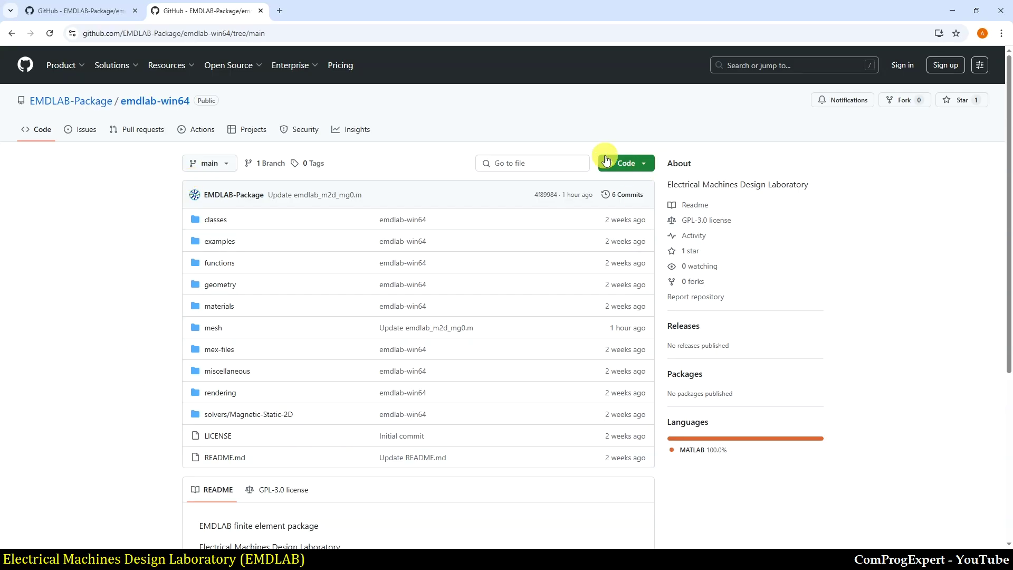
Download the emdlab-win64 repository as a ZIP archive and extract it directly into the Downloads folder.
click(642, 164)
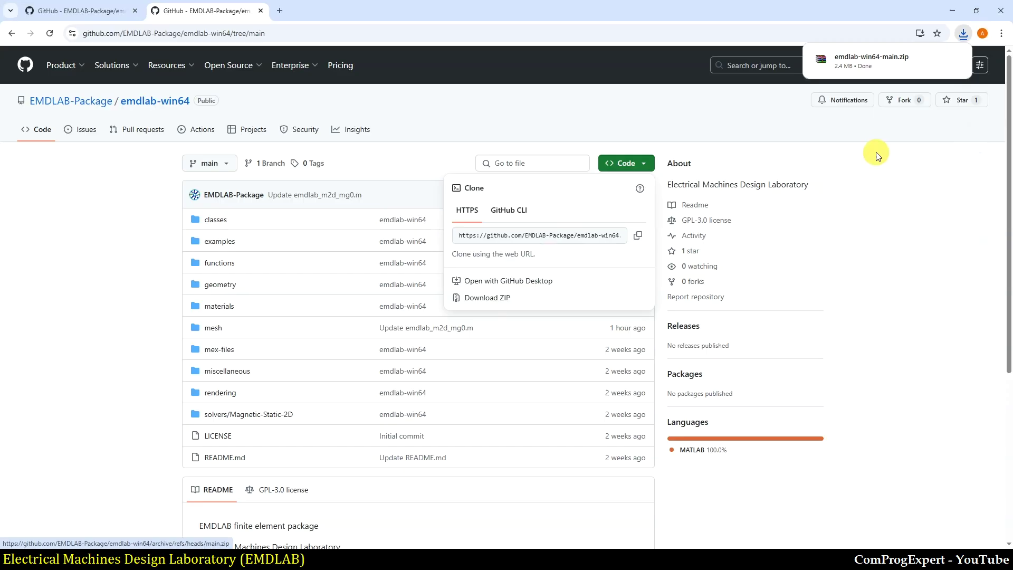
click(937, 57)
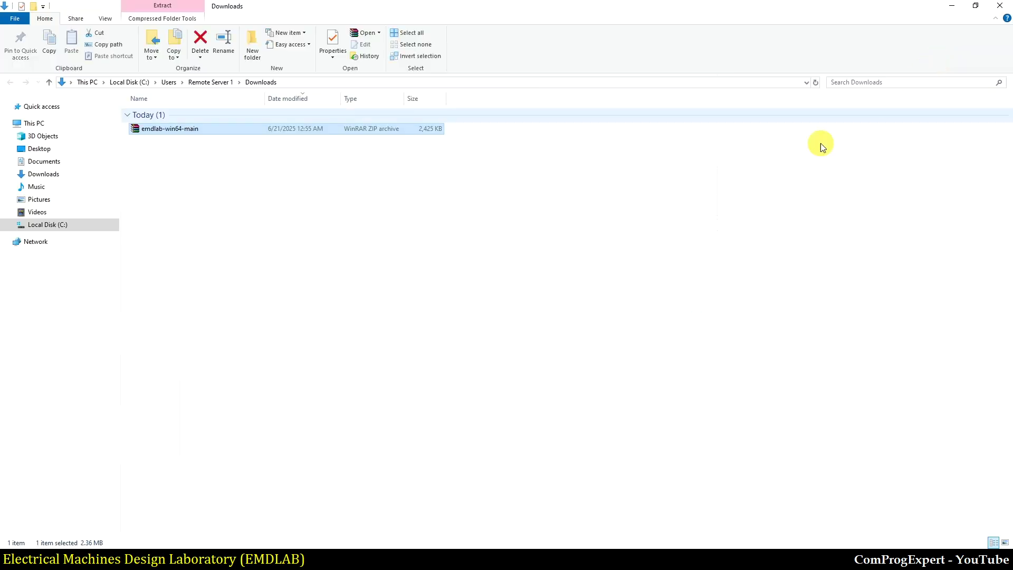
click(397, 210)
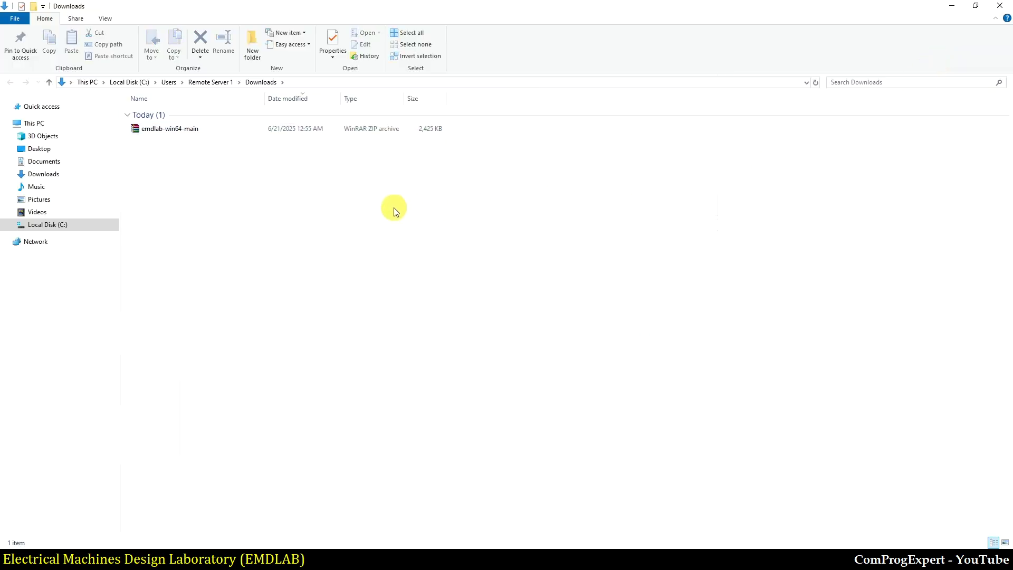
right_click(145, 131)
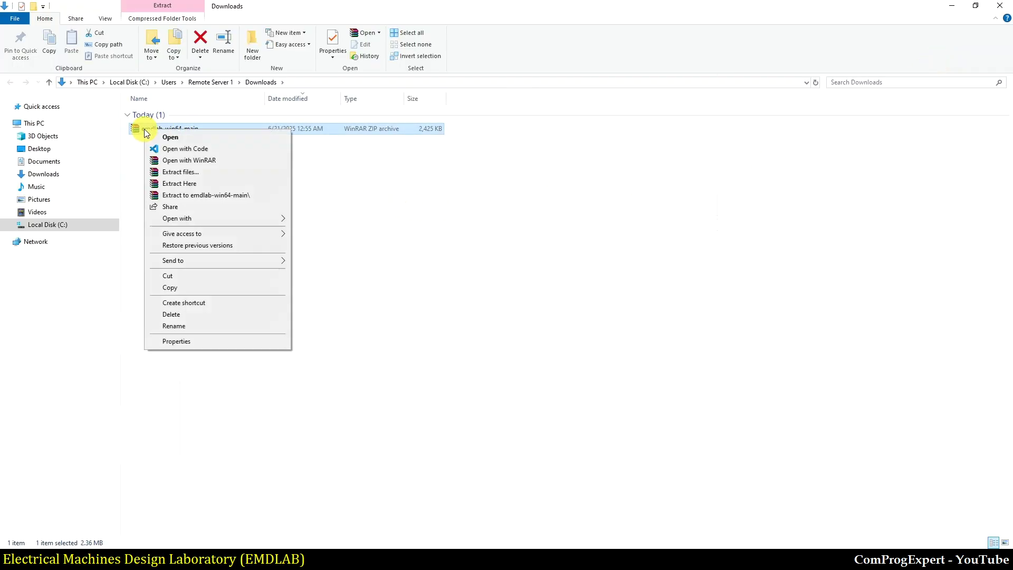
click(180, 188)
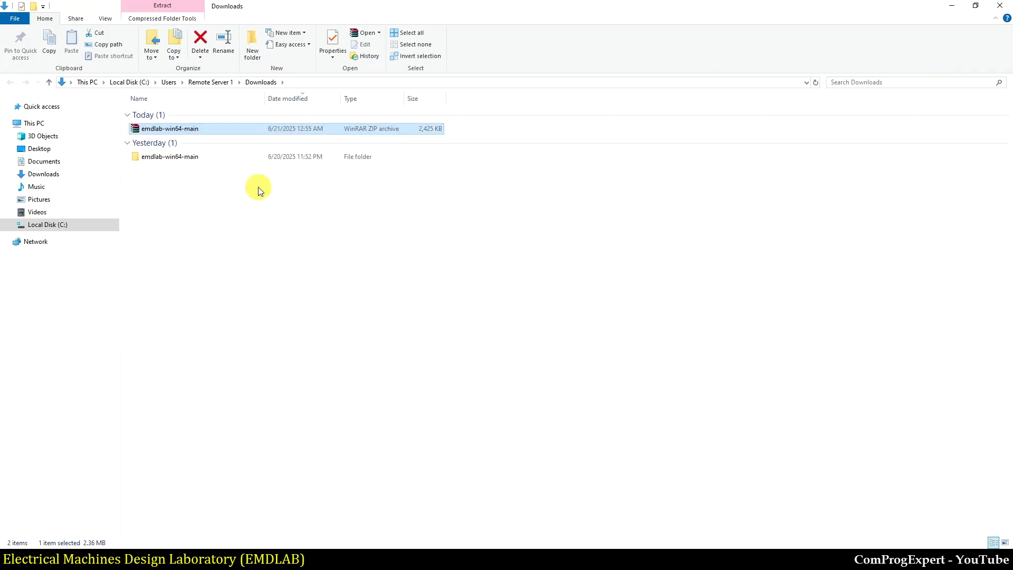
Rename the extracted emdlab-win64-main folder in Downloads as emdlab-win64.
click(194, 155)
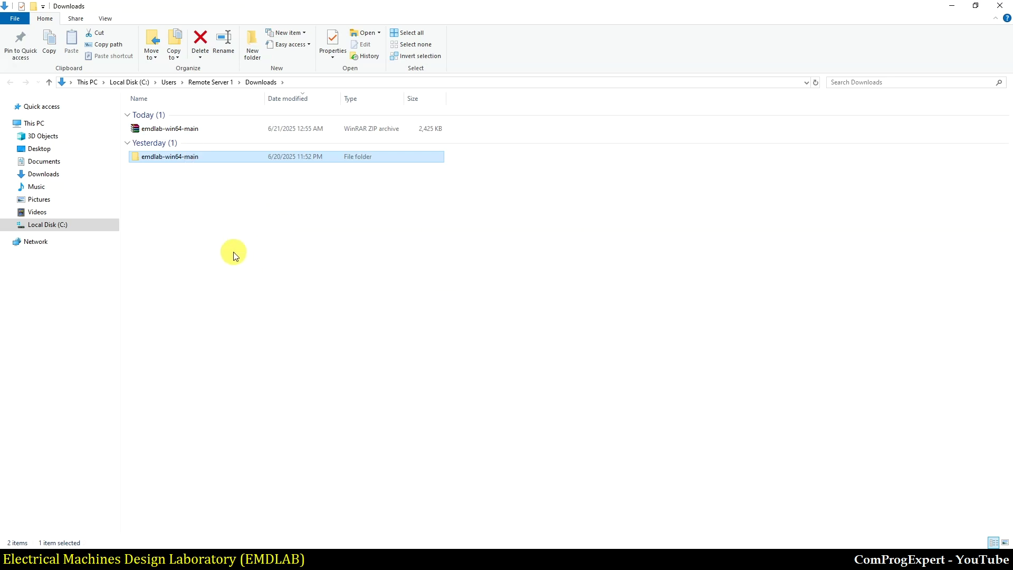
right_click(189, 160)
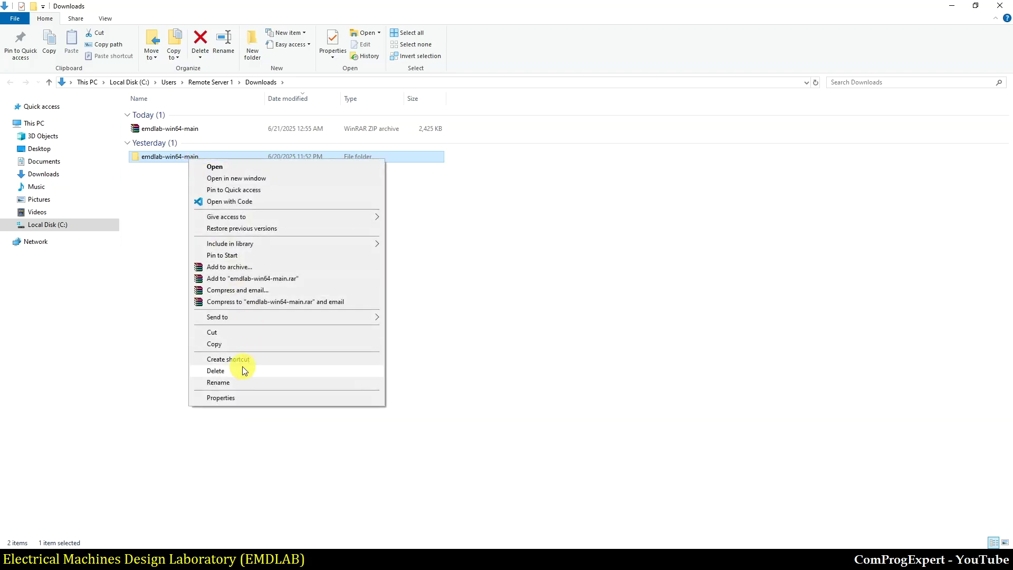
click(224, 383)
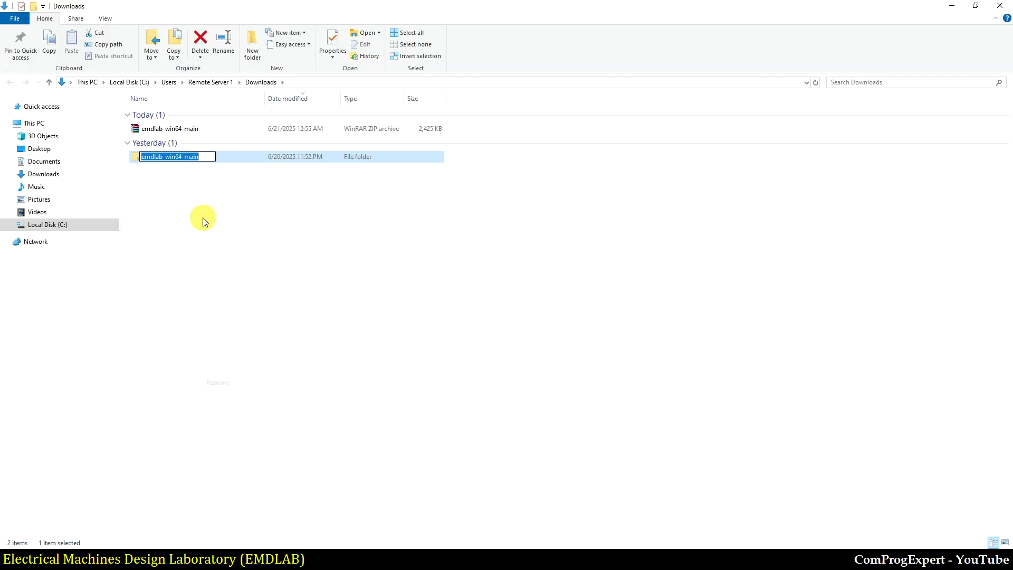
double_click(191, 157)
key(BackSpace)
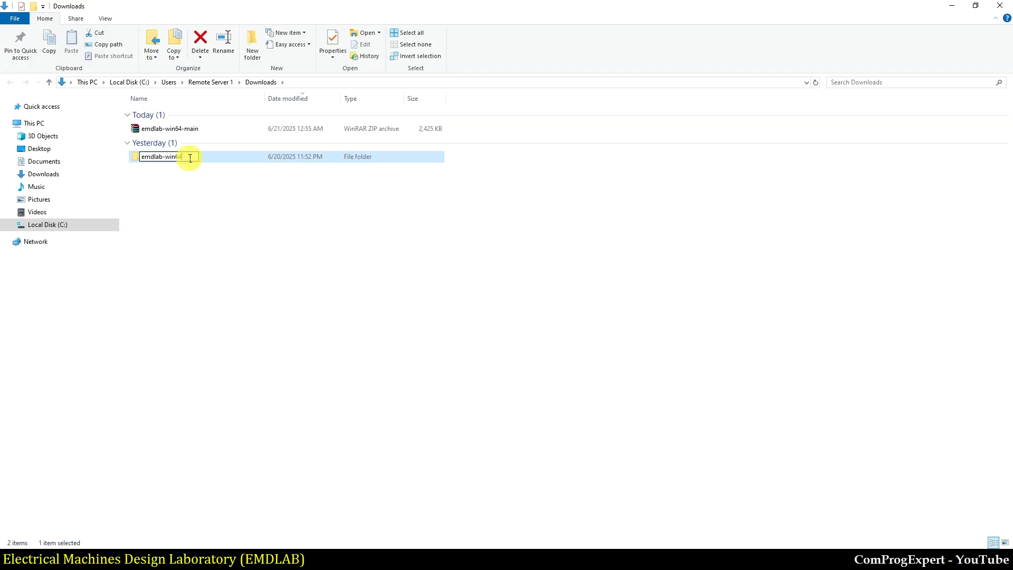
click(194, 197)
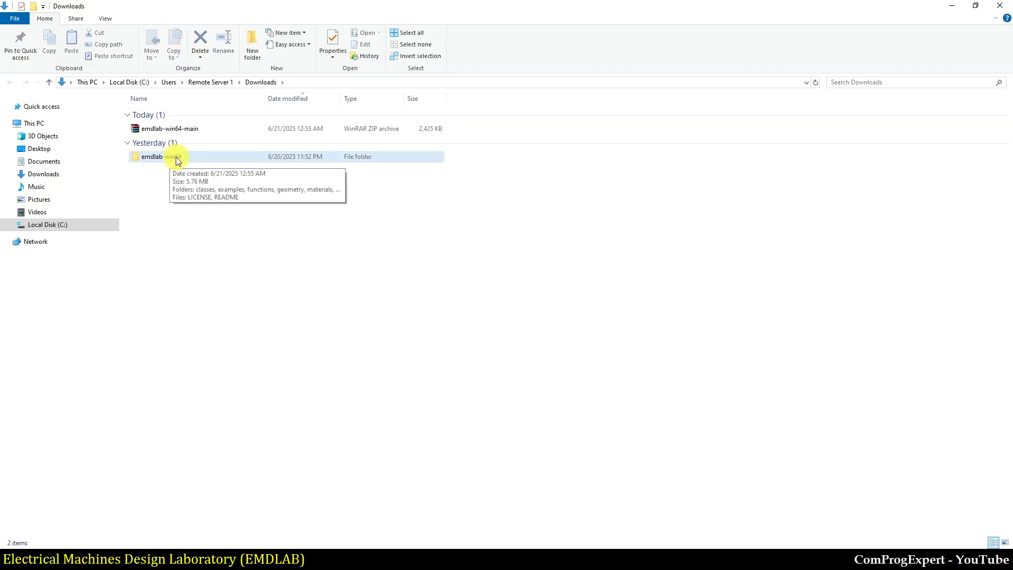
Move the emdlab-win64 folder from Downloads to the root of Local Disk (C:).
right_click(153, 153)
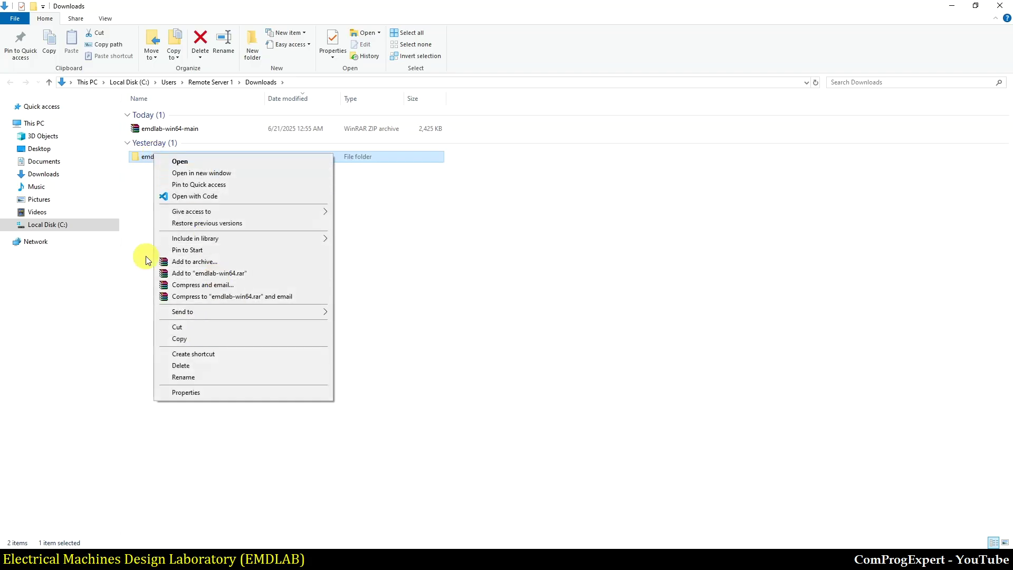
click(141, 182)
right_click(149, 156)
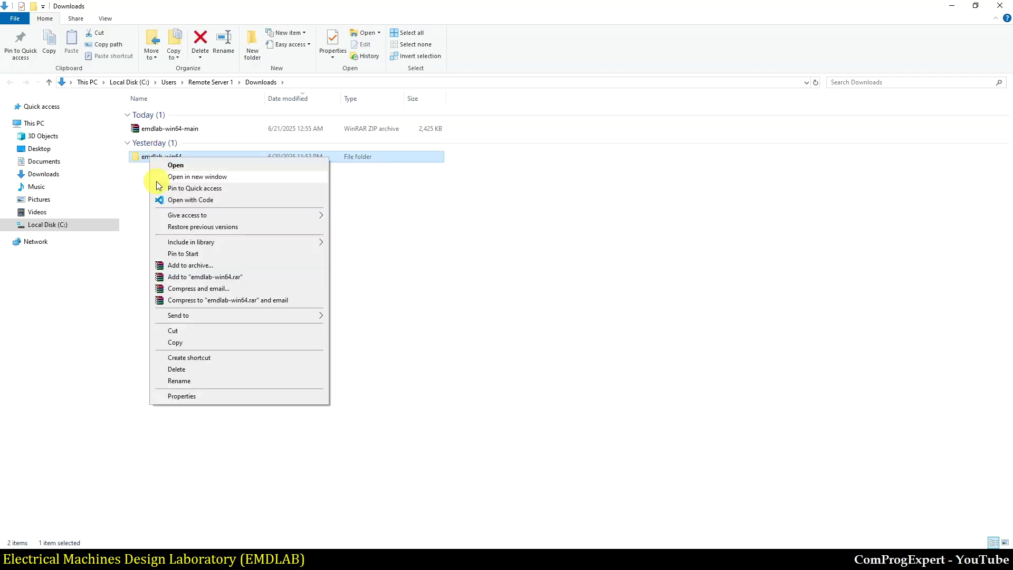
click(173, 332)
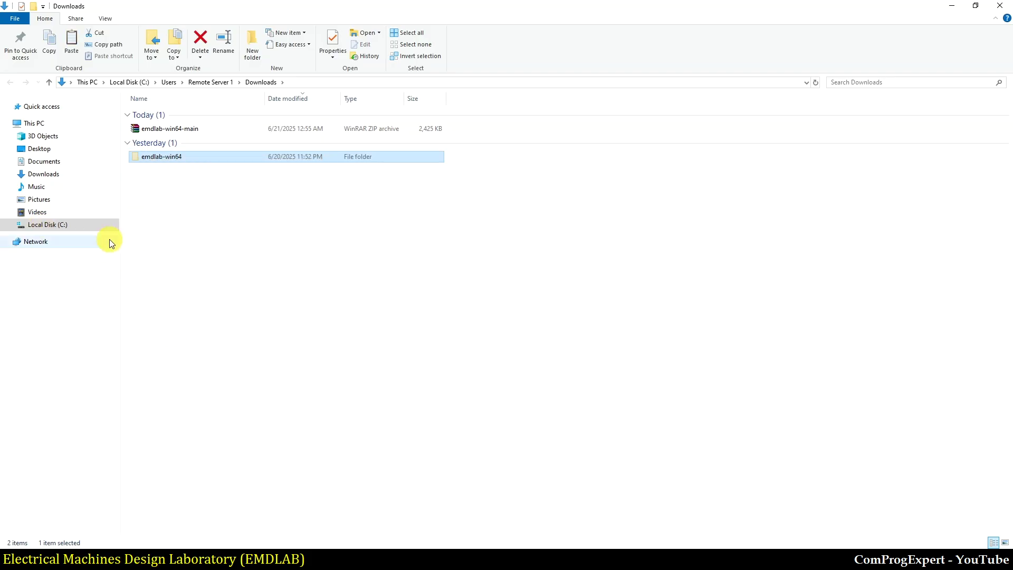
click(53, 224)
right_click(625, 199)
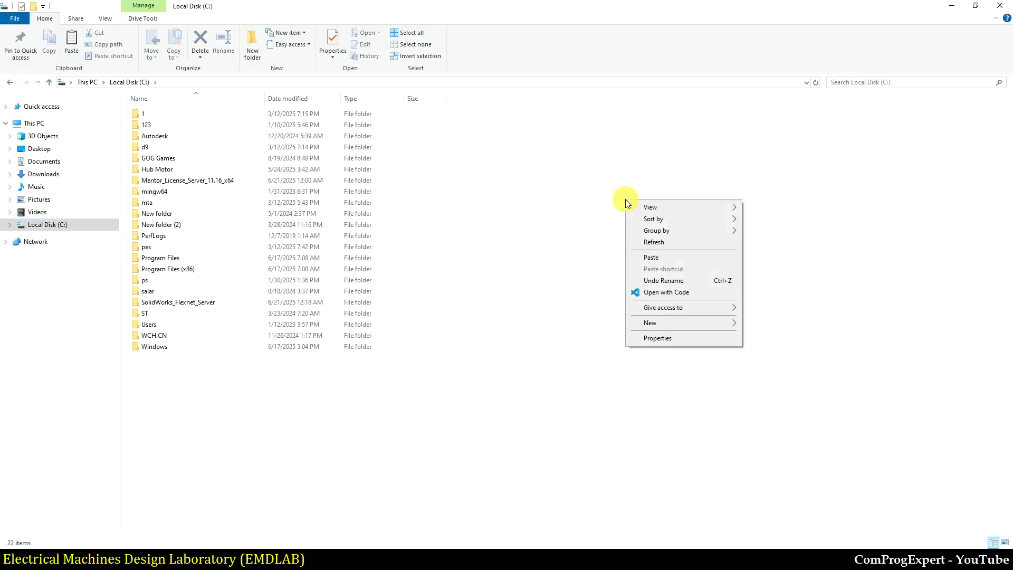
click(656, 256)
click(302, 412)
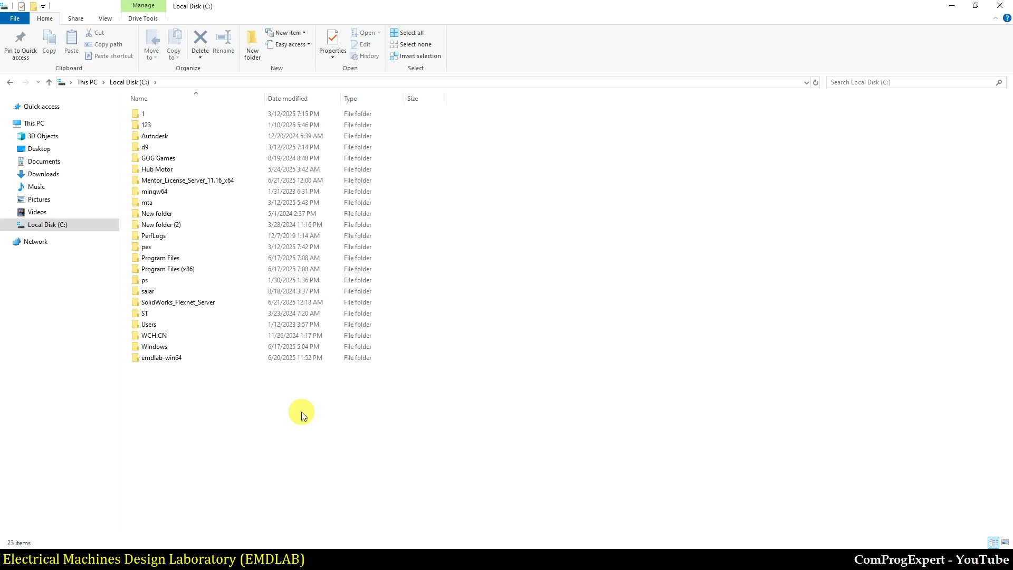
Check the Downloads folder and inspect the contents of the emdlab-win64 folder on Local Disk (C:).
click(50, 174)
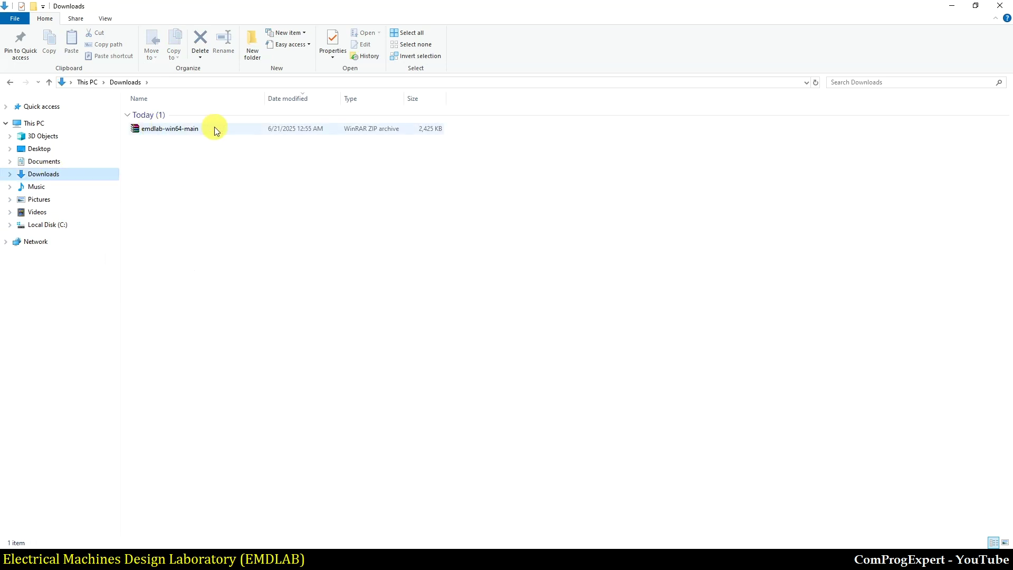
click(41, 225)
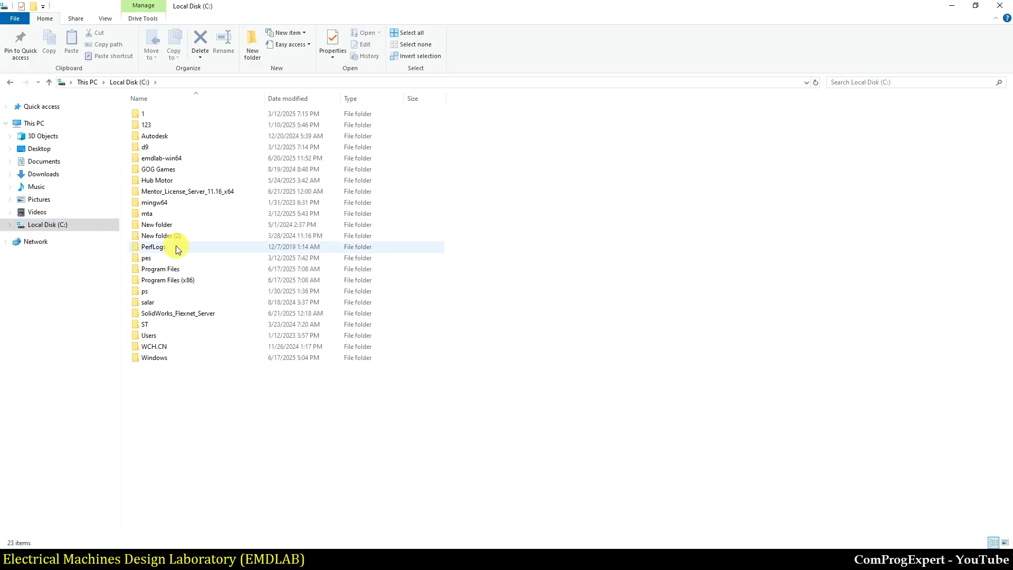
click(172, 161)
double_click(172, 160)
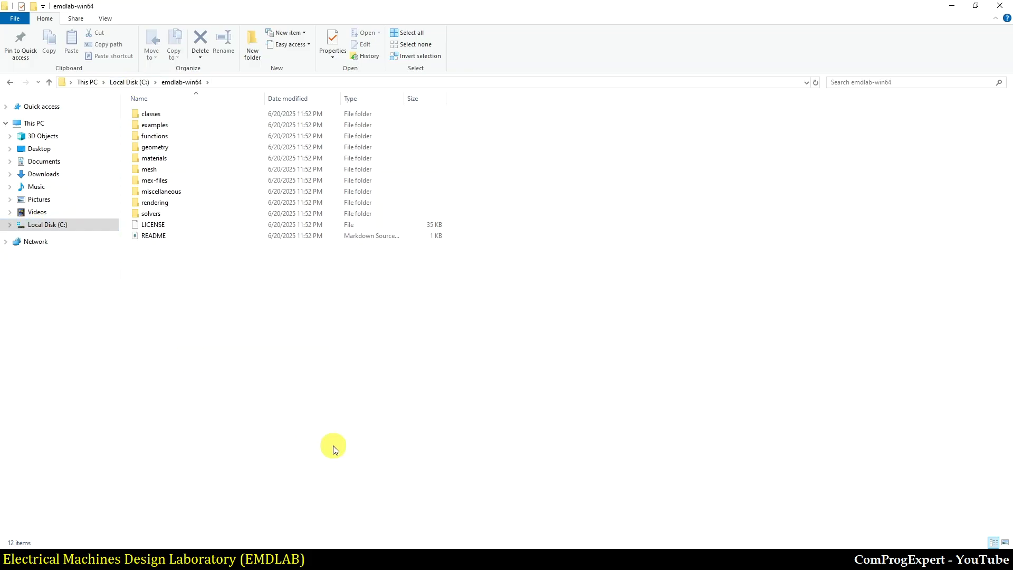
Bring up MATLAB, switch to the browser and go back to the EMDLAB page on ComProgExpert.
click(274, 539)
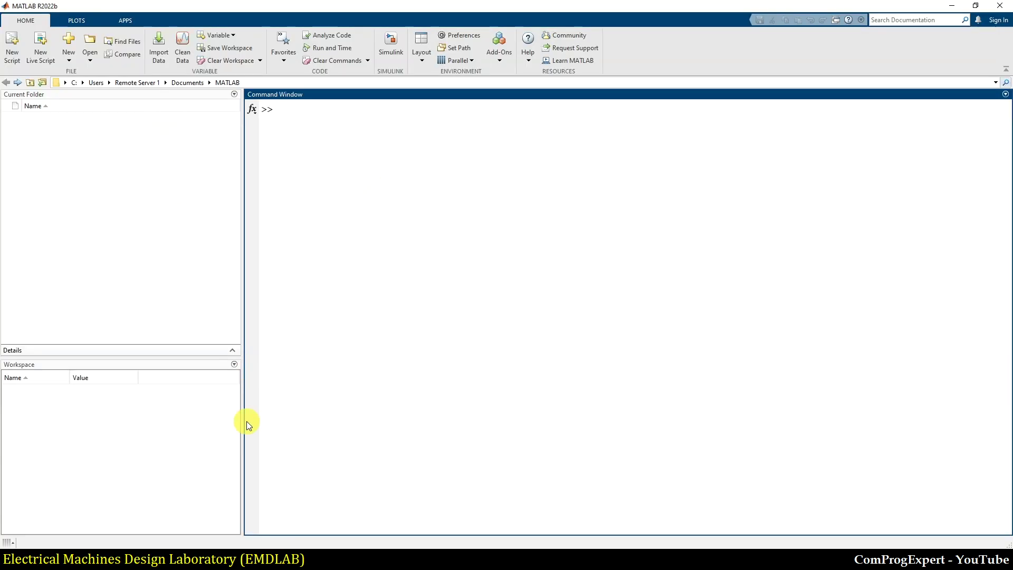
click(220, 543)
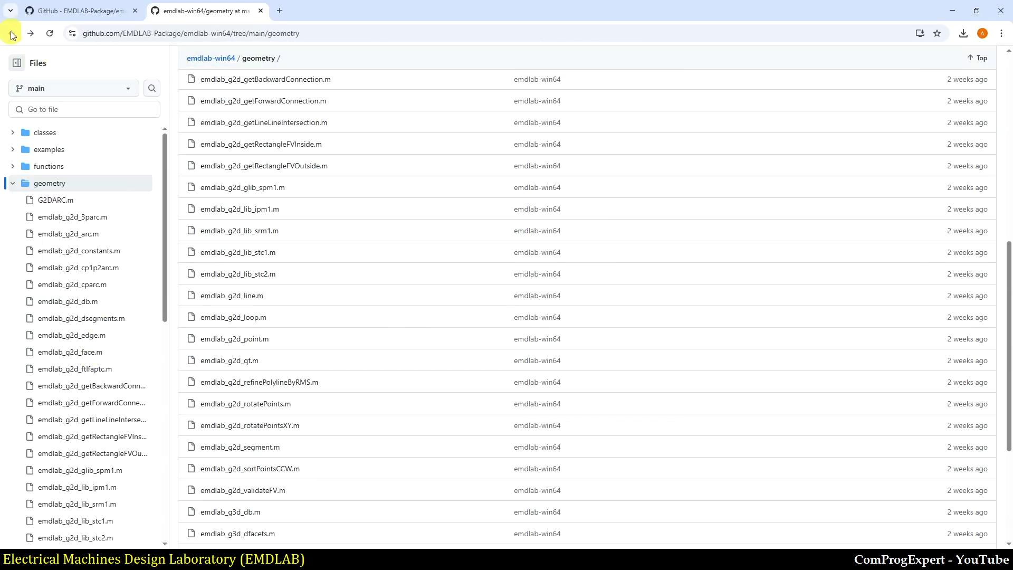
click(11, 34)
click(10, 35)
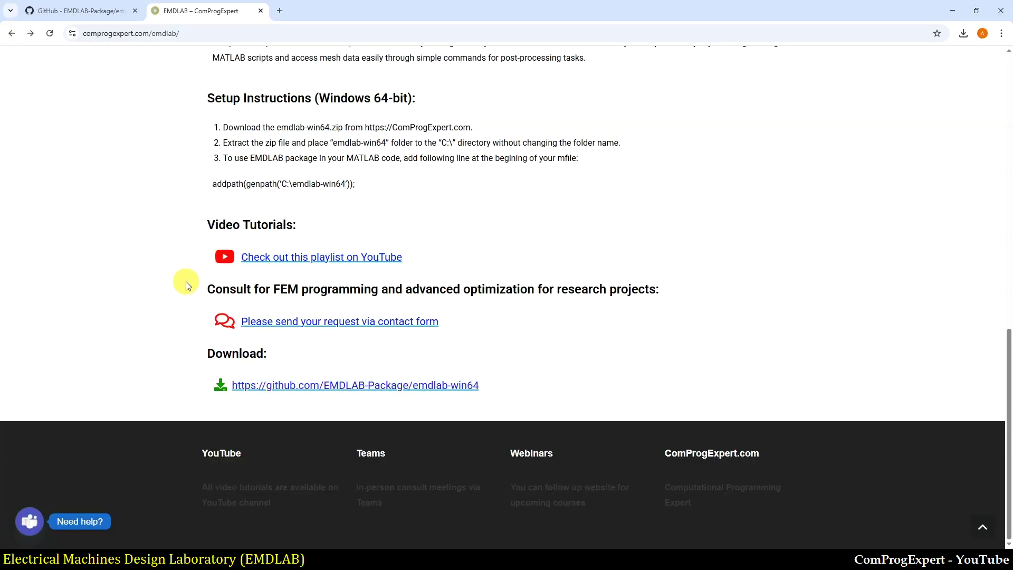
Select the line addpath(genpath('C:\emdlab-win64')); in the setup instructions for Windows 64-bit.
scroll(186, 281, up, 1)
drag(208, 236, 362, 236)
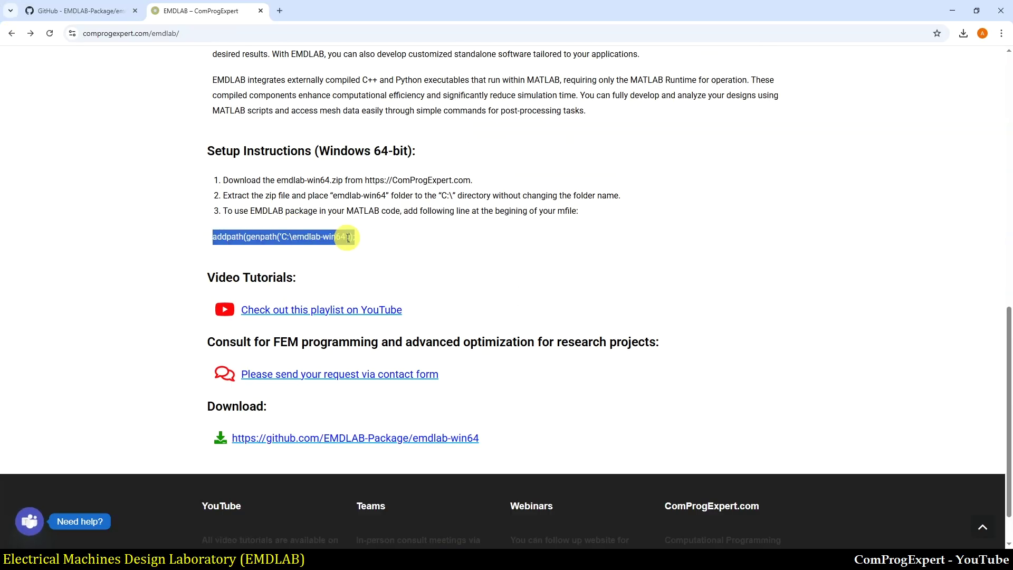
click(219, 237)
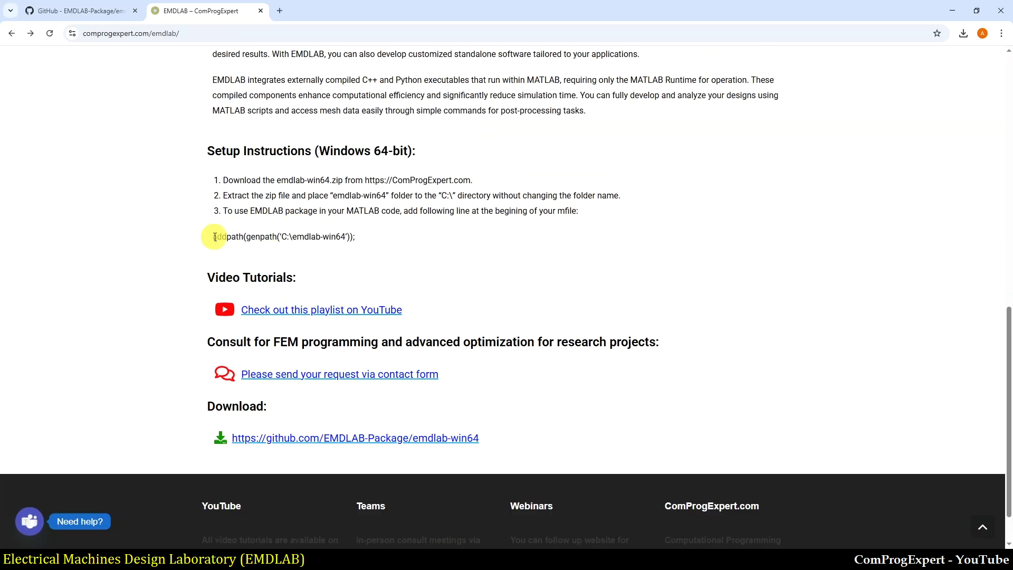
drag(215, 236, 363, 238)
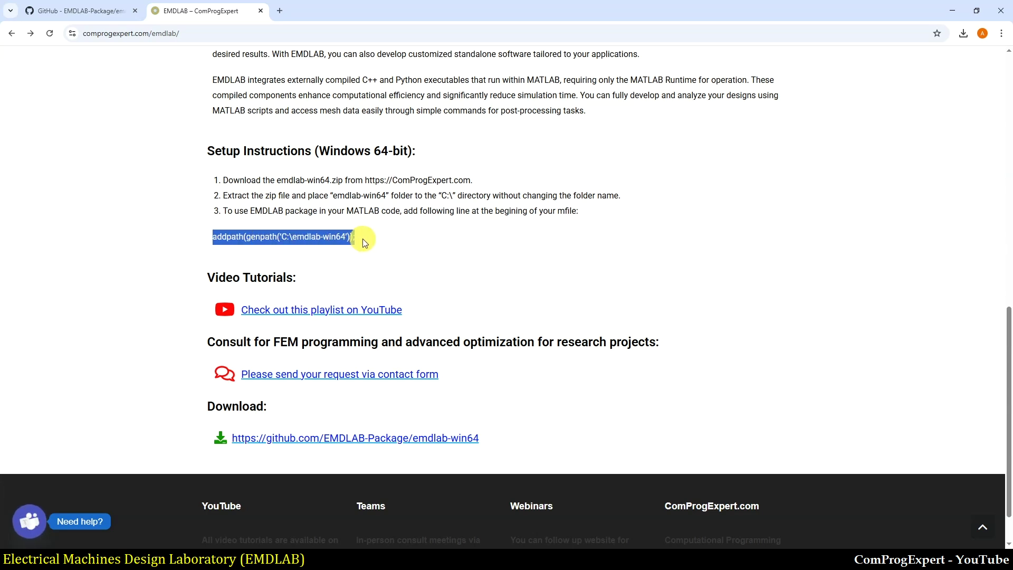
scroll(388, 295, up, 5)
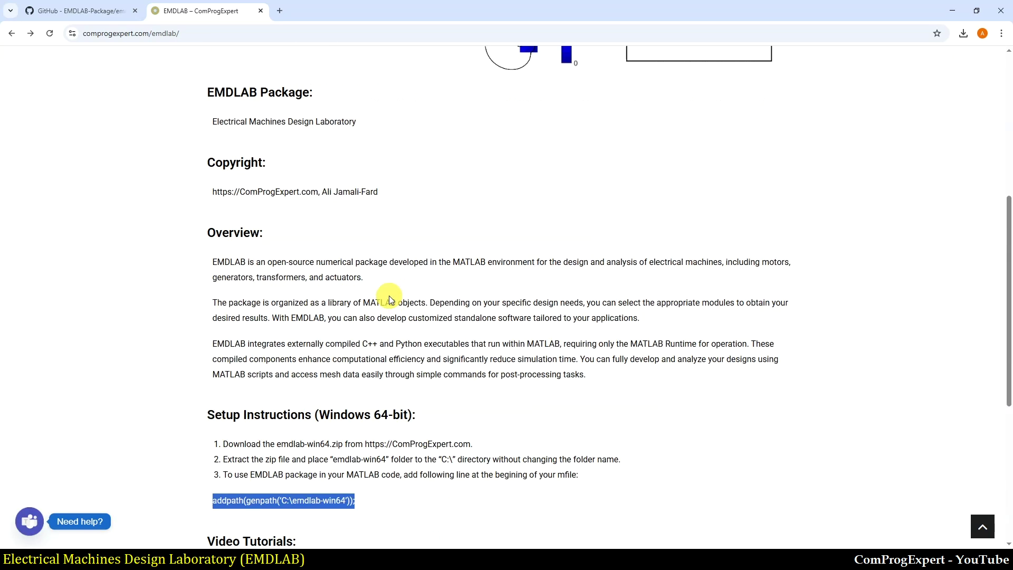
scroll(388, 295, up, 6)
scroll(388, 296, down, 8)
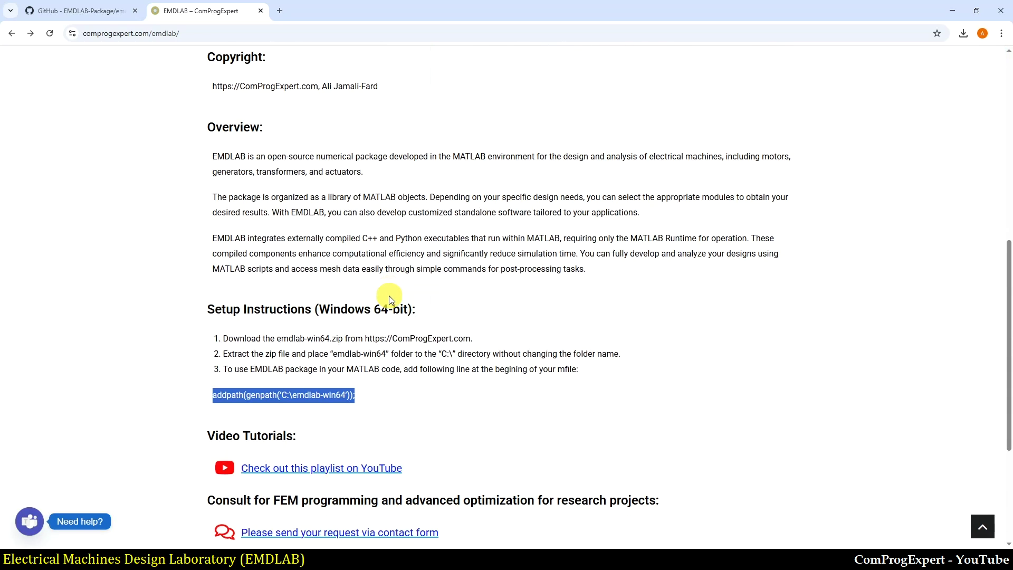
scroll(388, 295, down, 3)
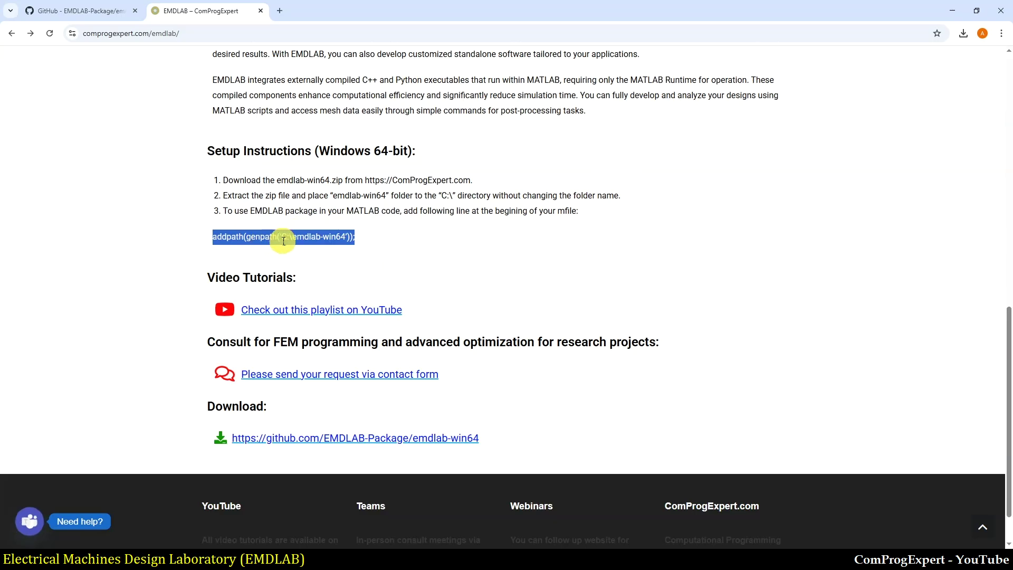
scroll(331, 271, up, 2)
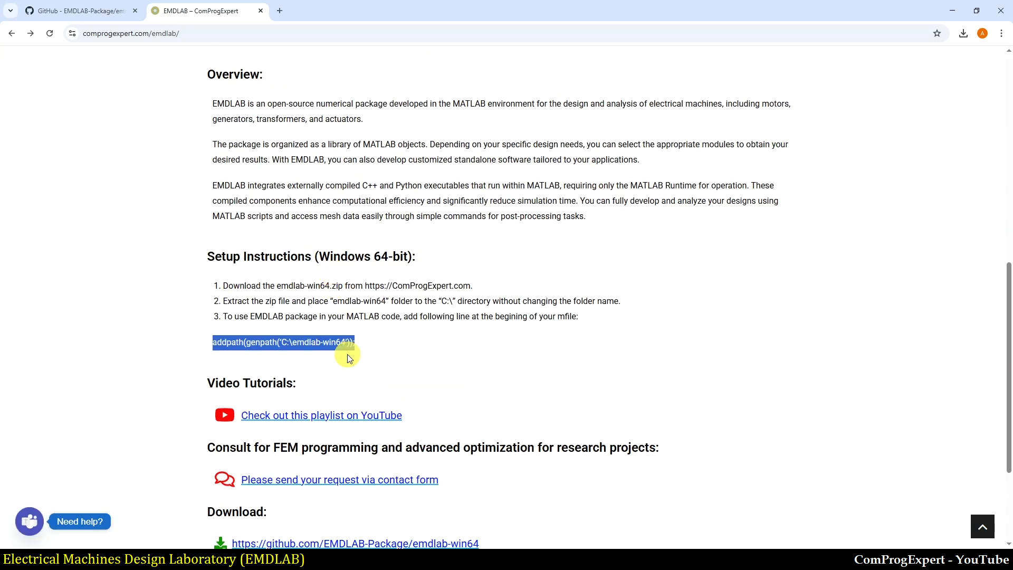
scroll(347, 354, down, 2)
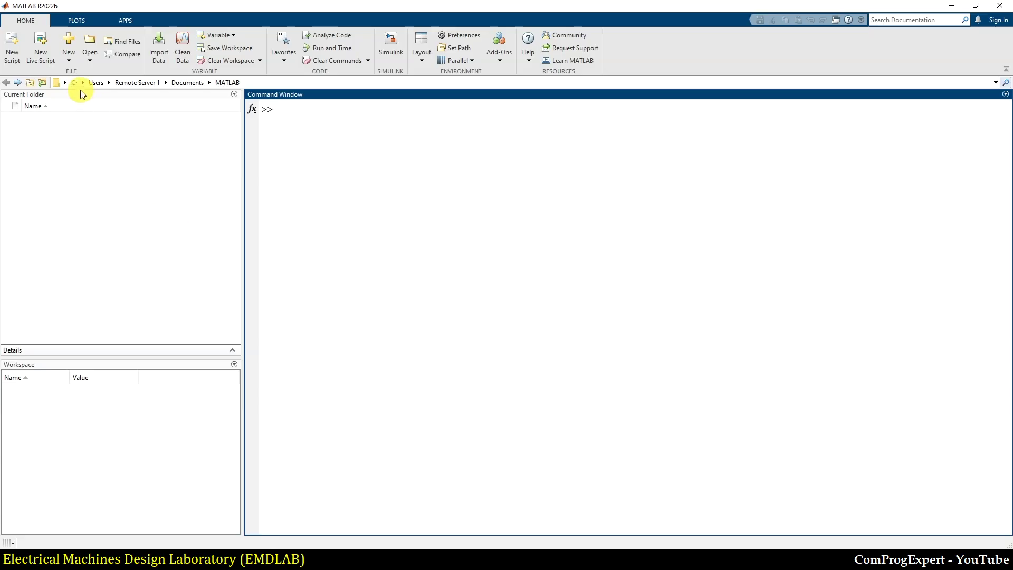
Switch to MATLAB, browse to C:\emdlab-win64, expand its examples folder and open emdlab_examples_ccore.m.
click(74, 82)
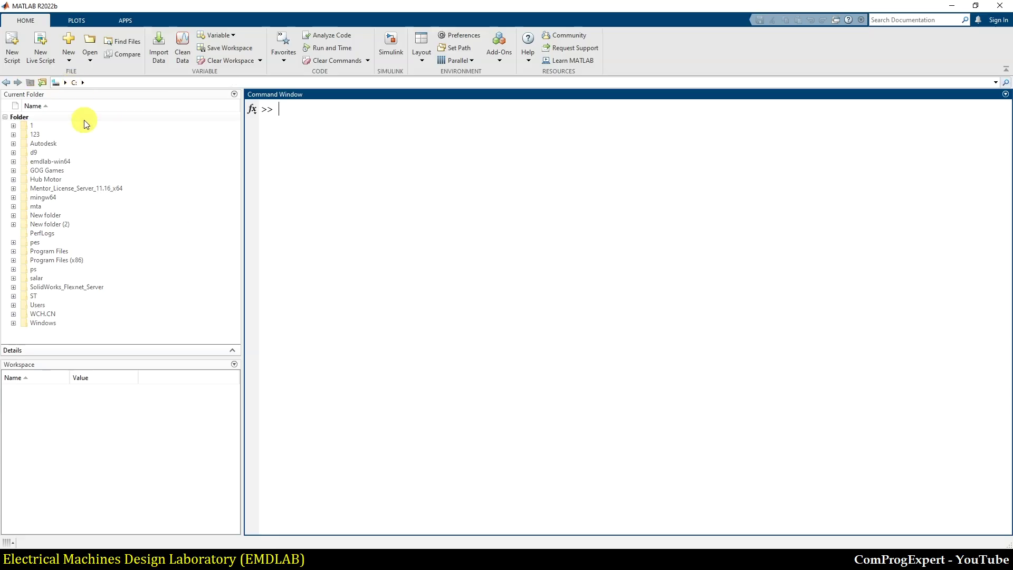
double_click(57, 162)
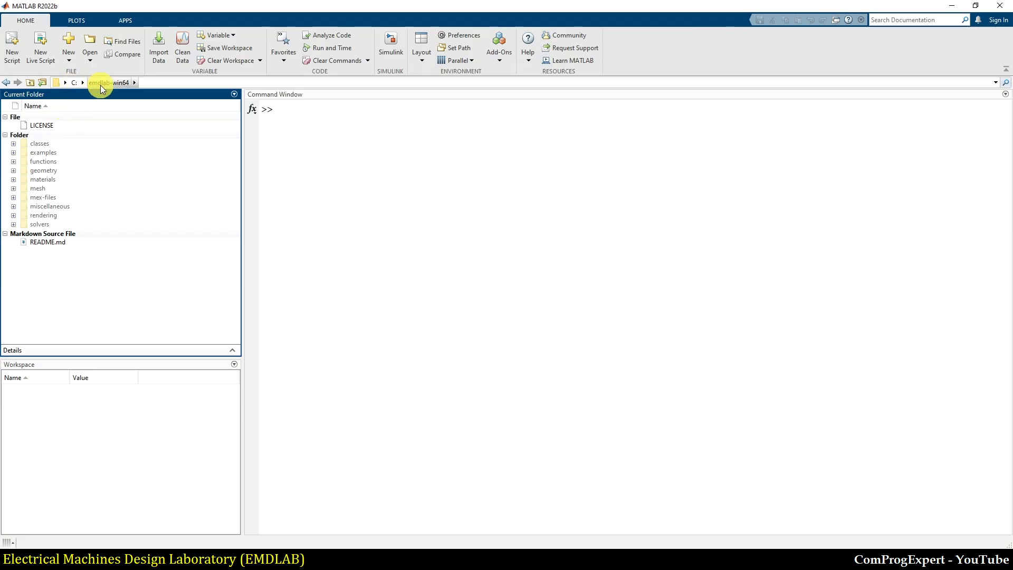
click(13, 153)
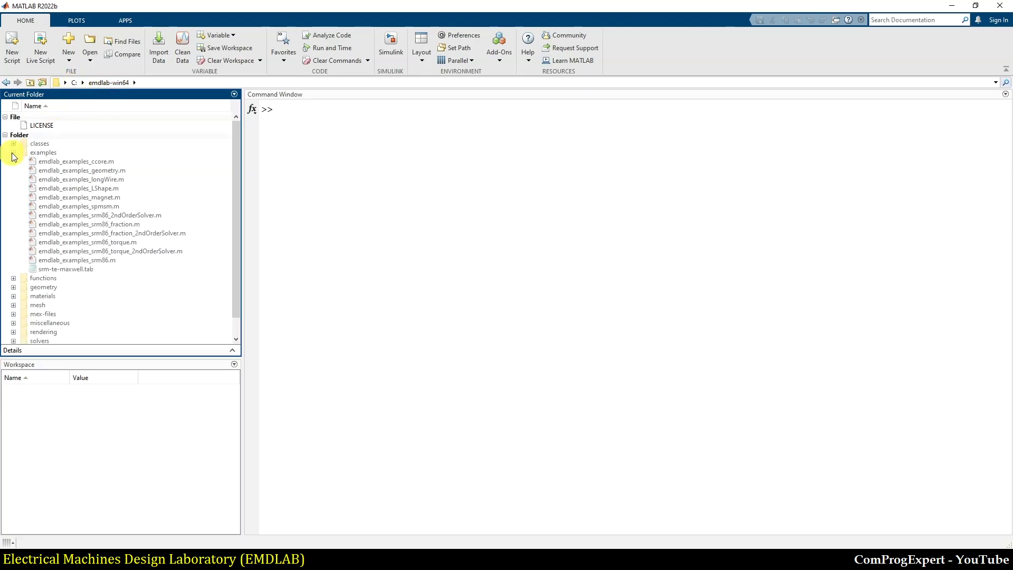
double_click(90, 160)
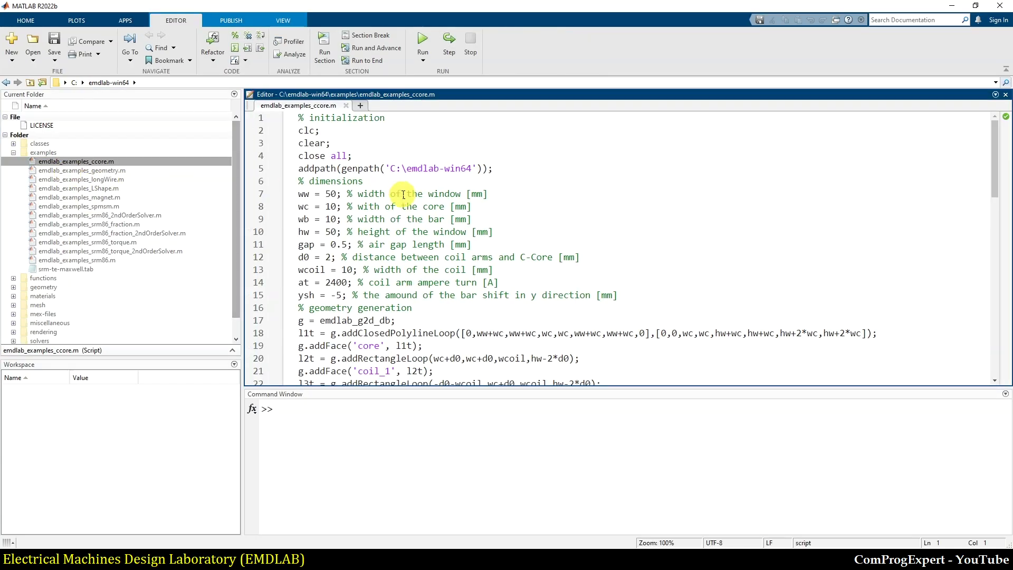
Highlight the addpath(genpath('C:\emdlab-win64')); line in the C-core script and look through the rest of its code.
click(406, 154)
drag(502, 168, 294, 168)
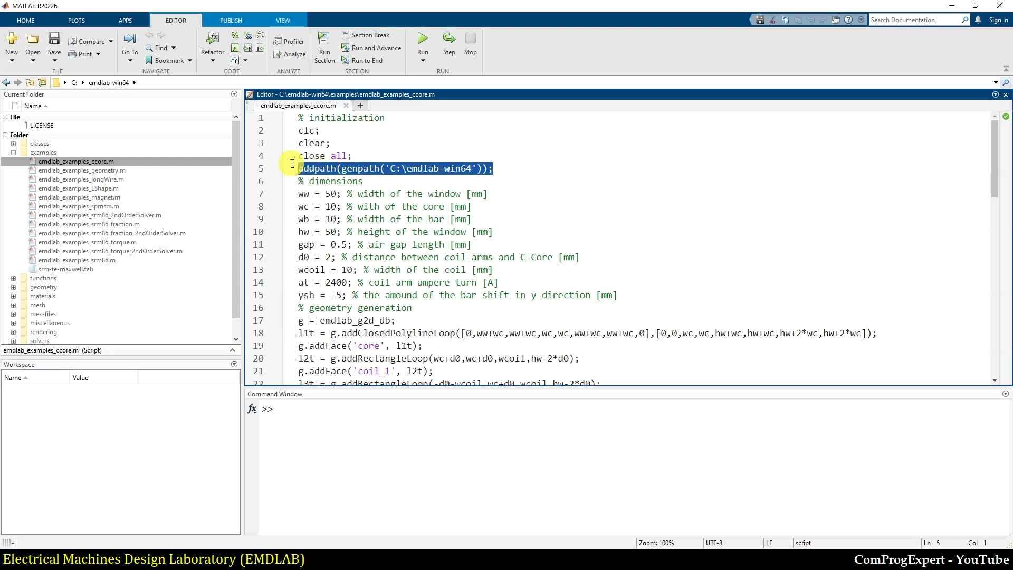
click(439, 194)
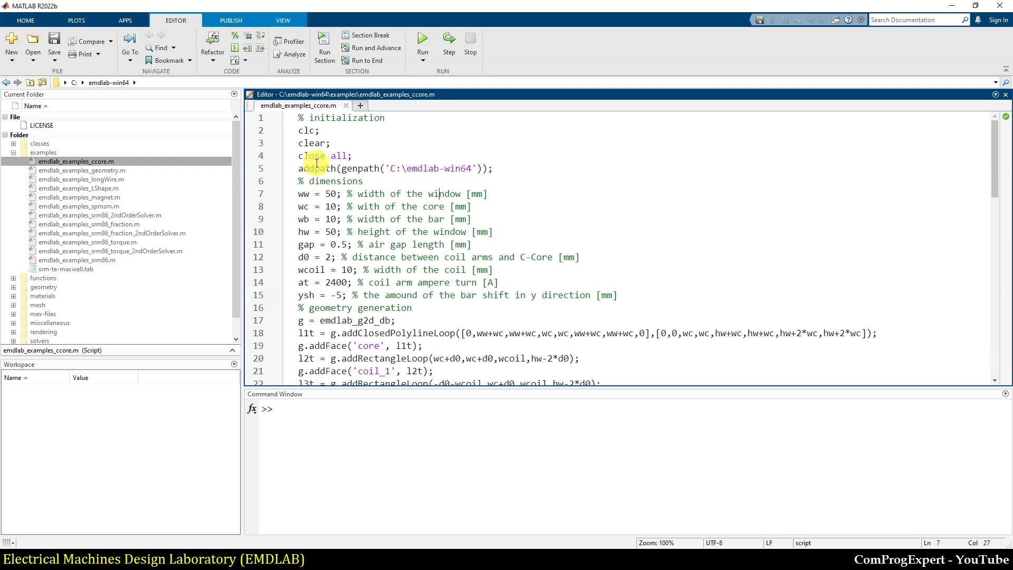
drag(318, 169, 501, 168)
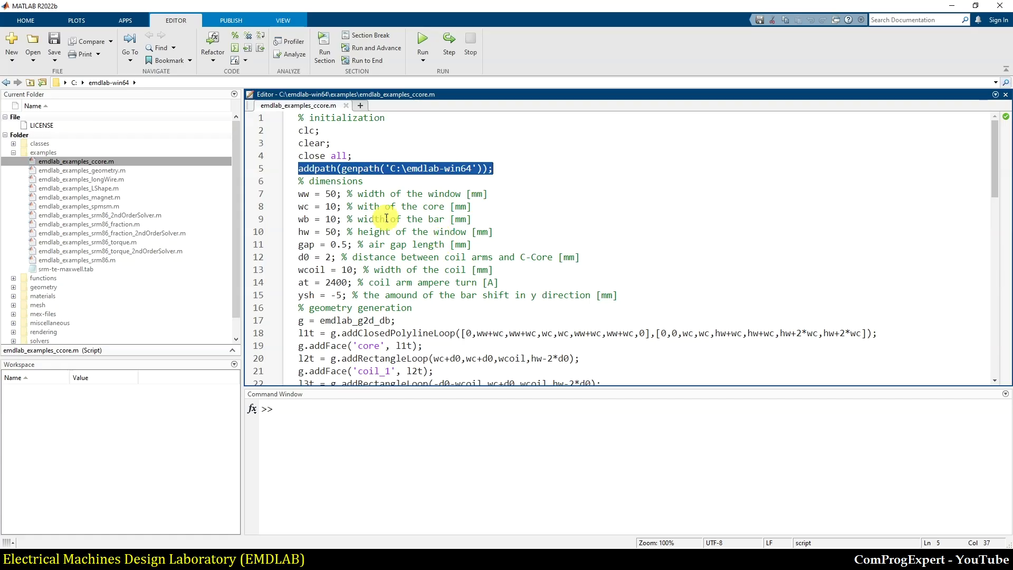
scroll(369, 201, down, 13)
scroll(360, 193, down, 4)
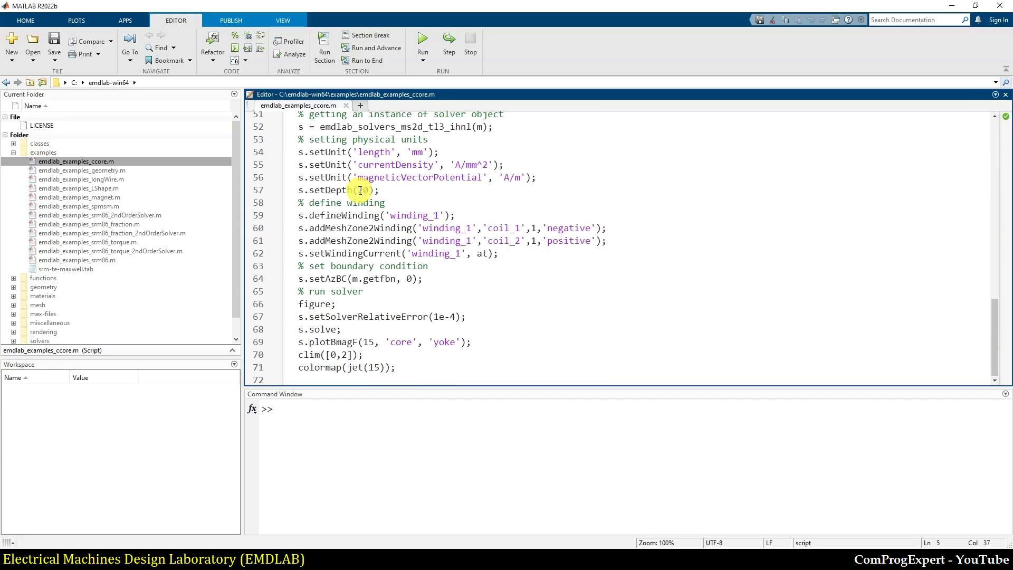
scroll(394, 254, up, 17)
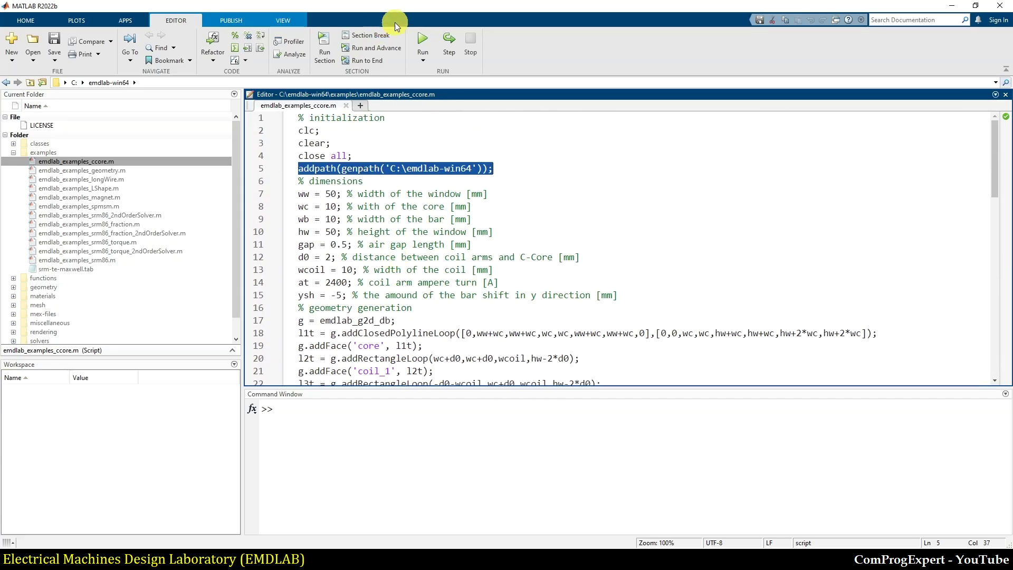
Run emdlab_examples_ccore.m with the current folder changed to examples, and move the overlapping result figures apart.
click(426, 37)
click(451, 309)
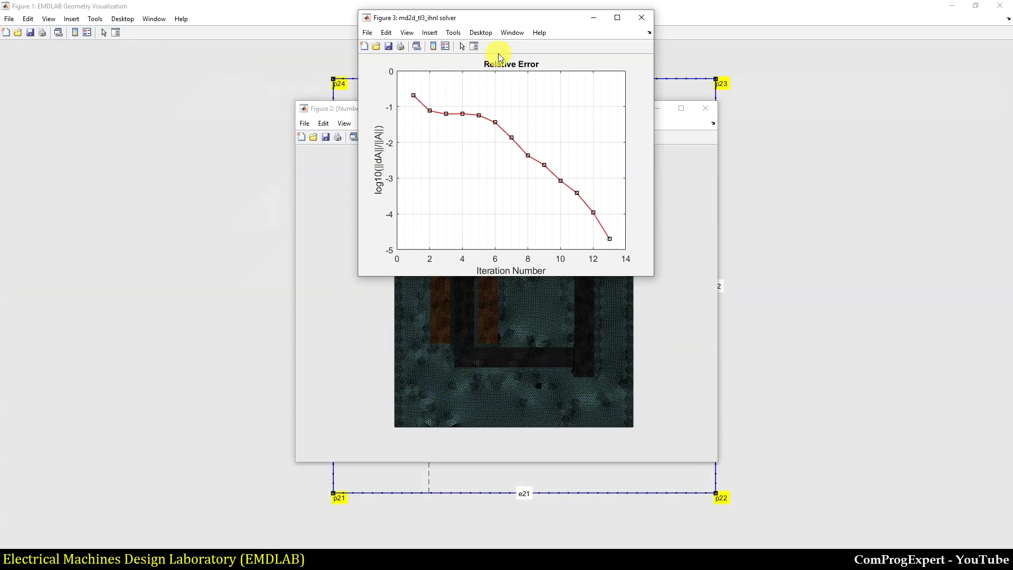
drag(549, 21, 222, 117)
drag(517, 108, 475, 124)
Zoom in on the core and bar in the mesh figure, and close the mesh and relative error figures.
drag(502, 230, 579, 292)
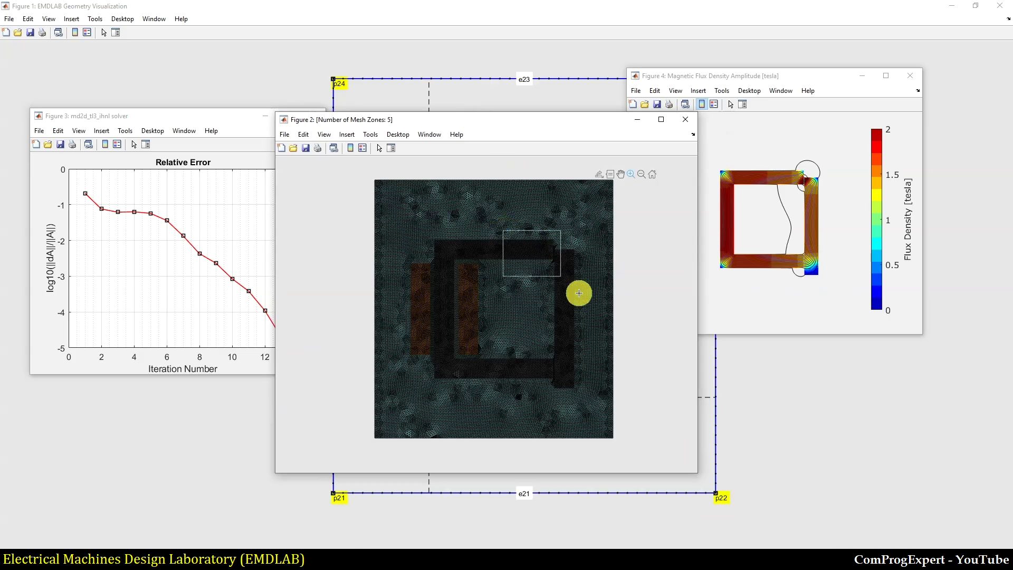
click(685, 119)
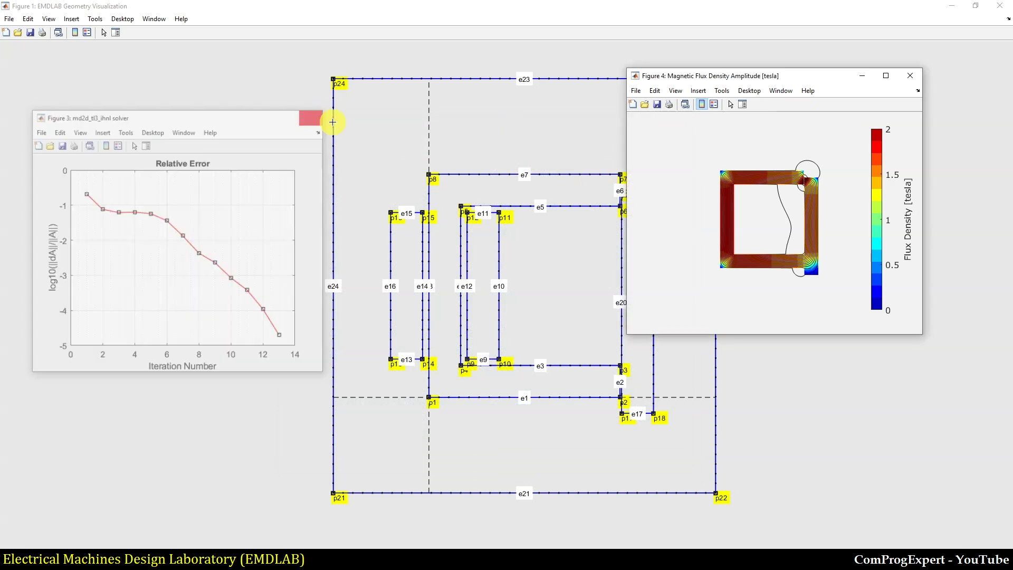
click(313, 115)
Examine the upper-right air gap in the maximized flux density figure, restore its full view and close the remaining figures.
click(886, 76)
drag(581, 150, 658, 253)
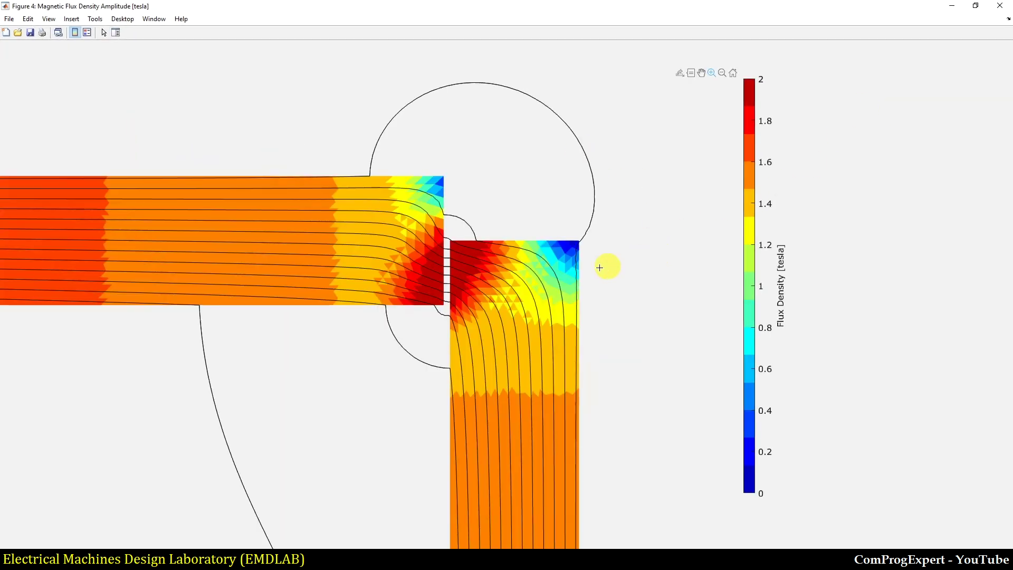
double_click(397, 313)
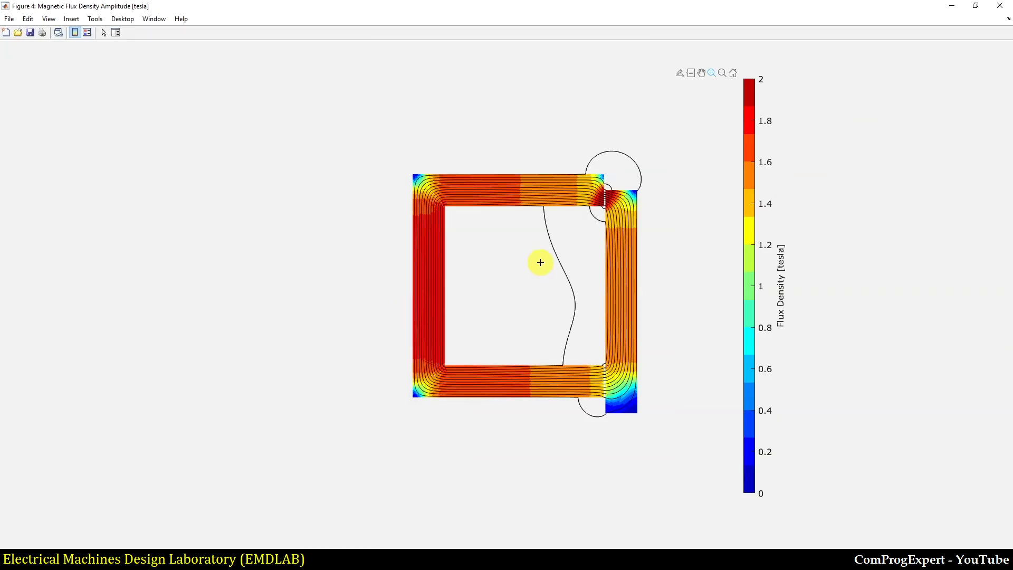
click(1000, 6)
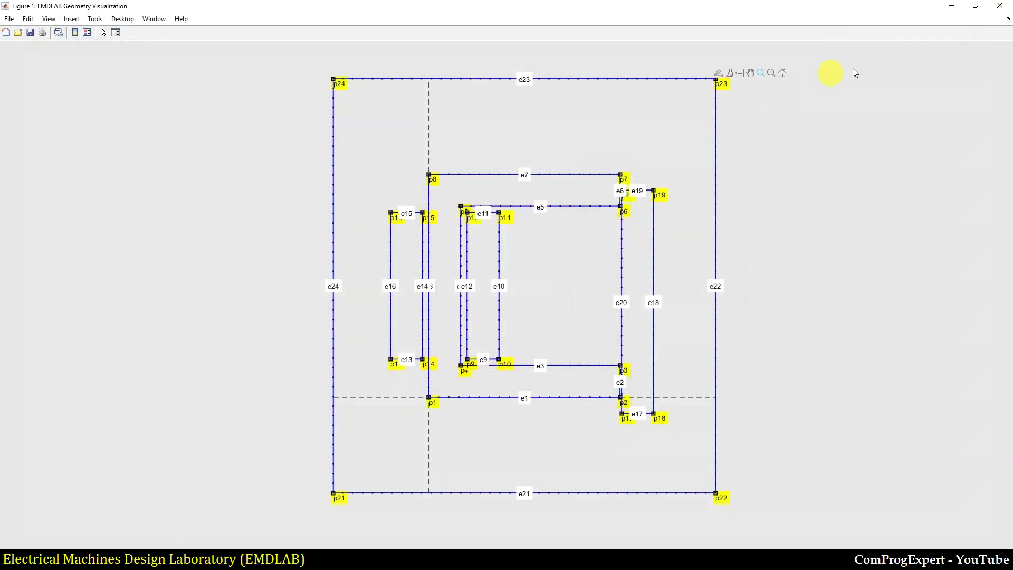
click(999, 5)
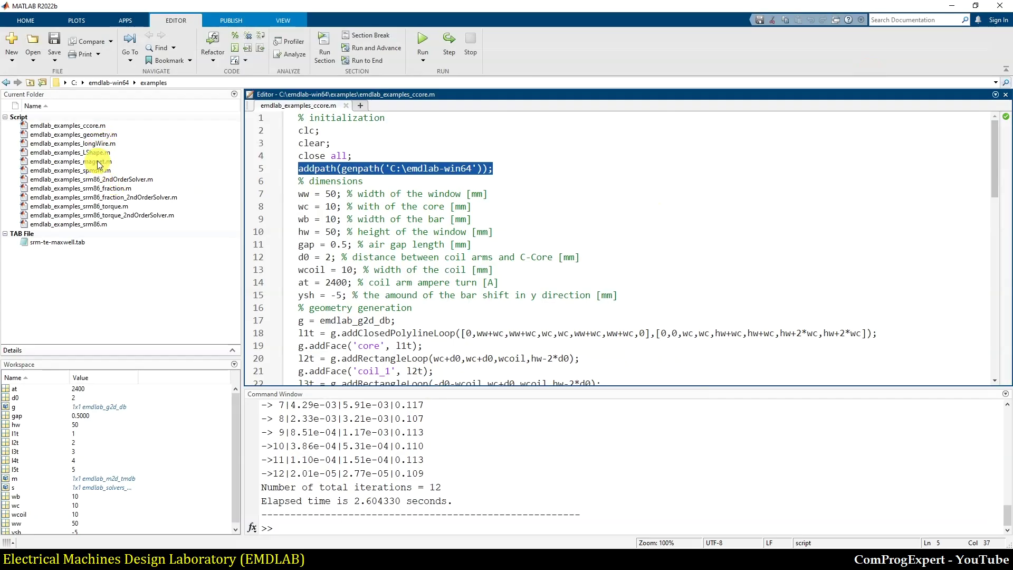
Open and run emdlab_examples_magnet.m, and move the magnetic vector potential figure off the mesh figure.
double_click(100, 161)
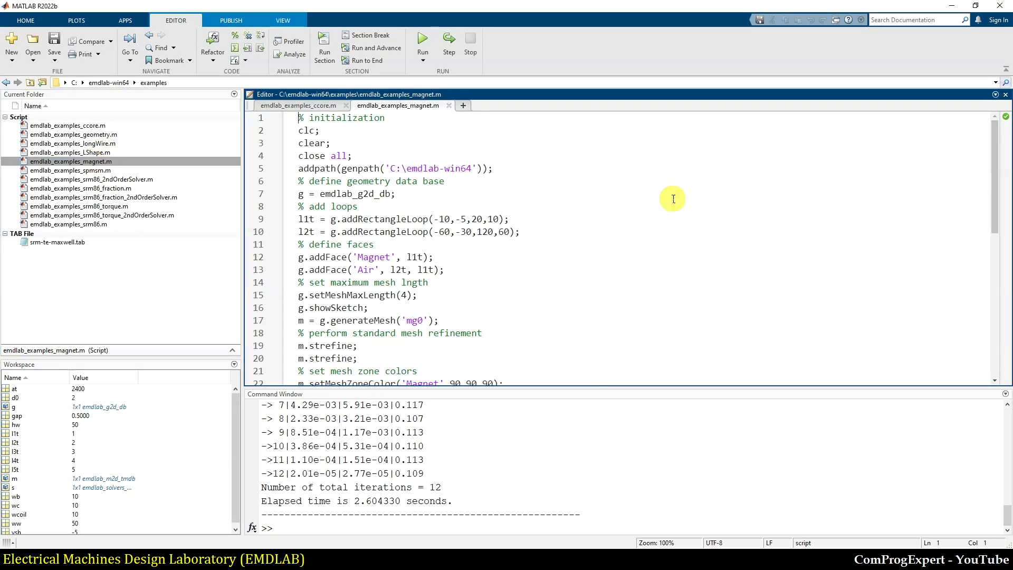
click(431, 33)
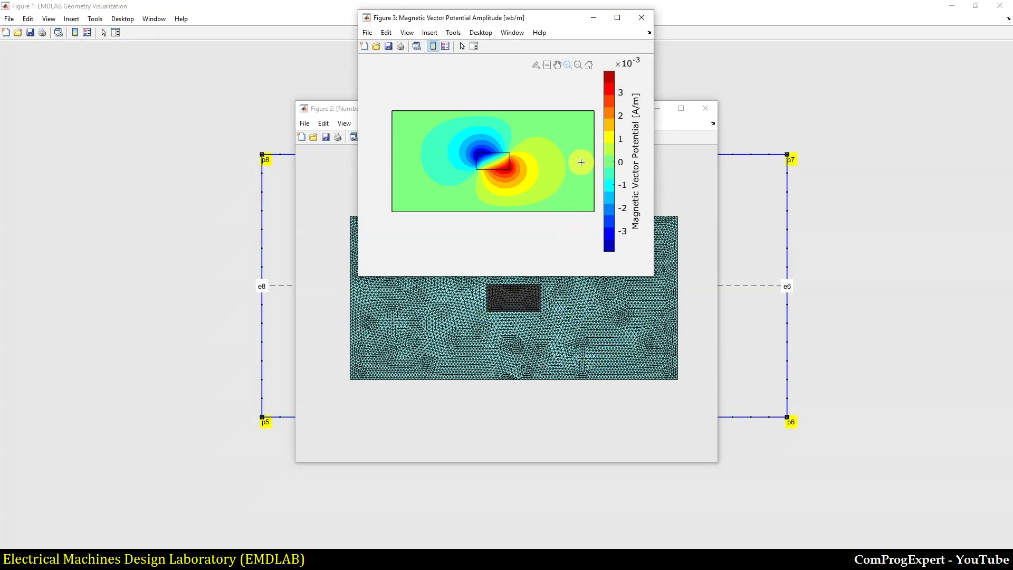
drag(540, 20, 235, 82)
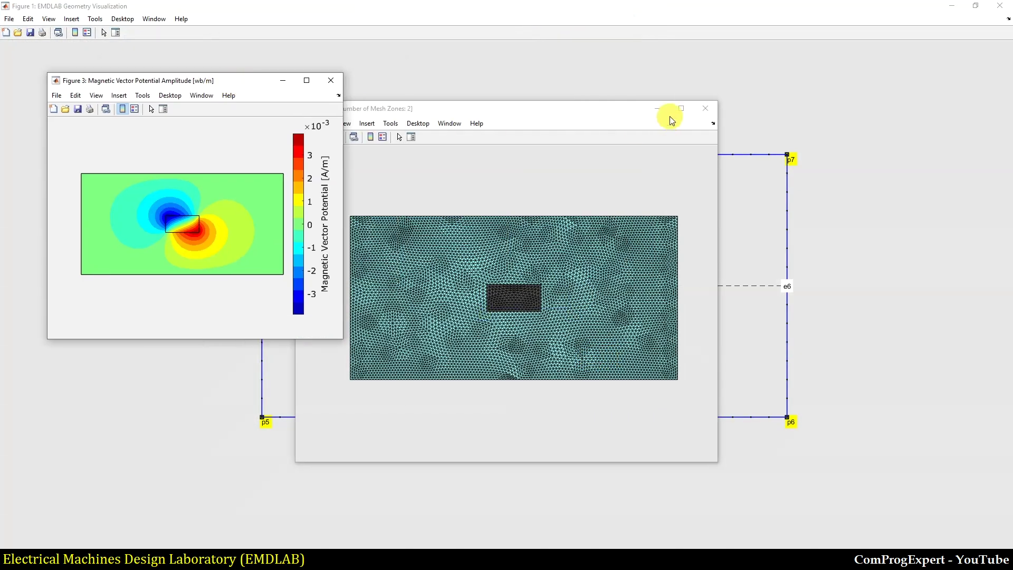
Maximize the mesh figure, examine the mesh around the magnet up close and close the figure.
click(681, 108)
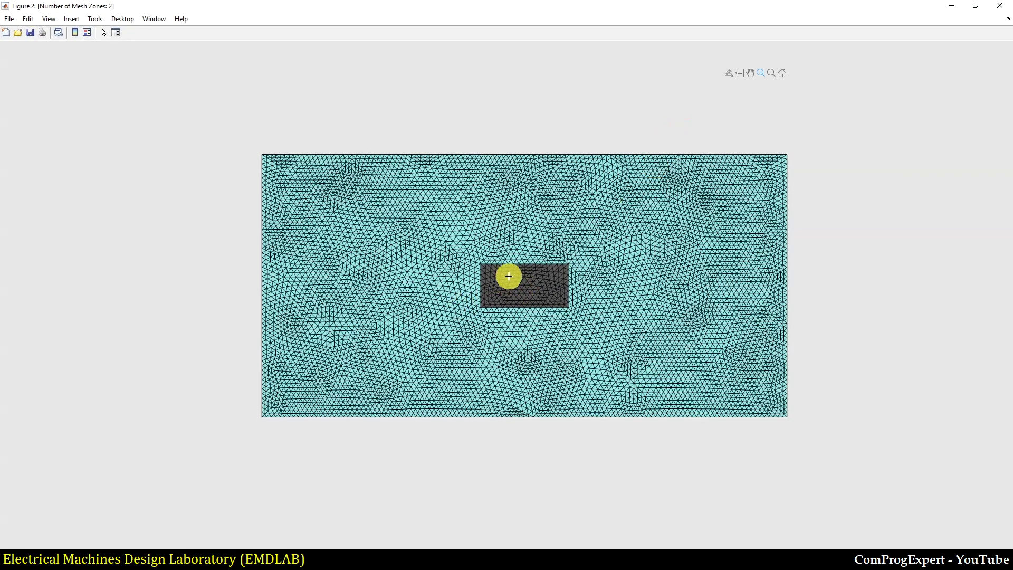
drag(446, 230, 588, 330)
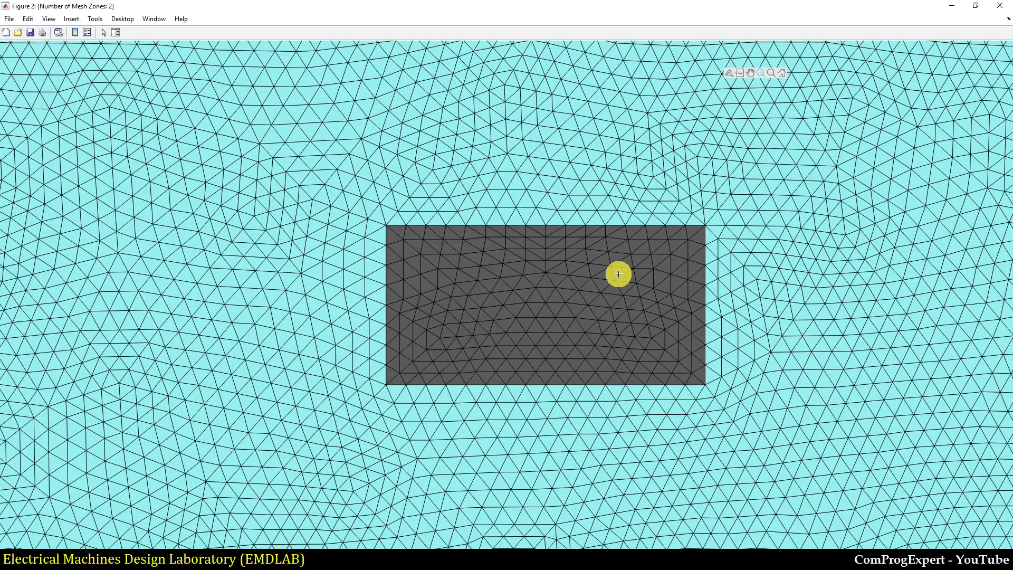
click(999, 6)
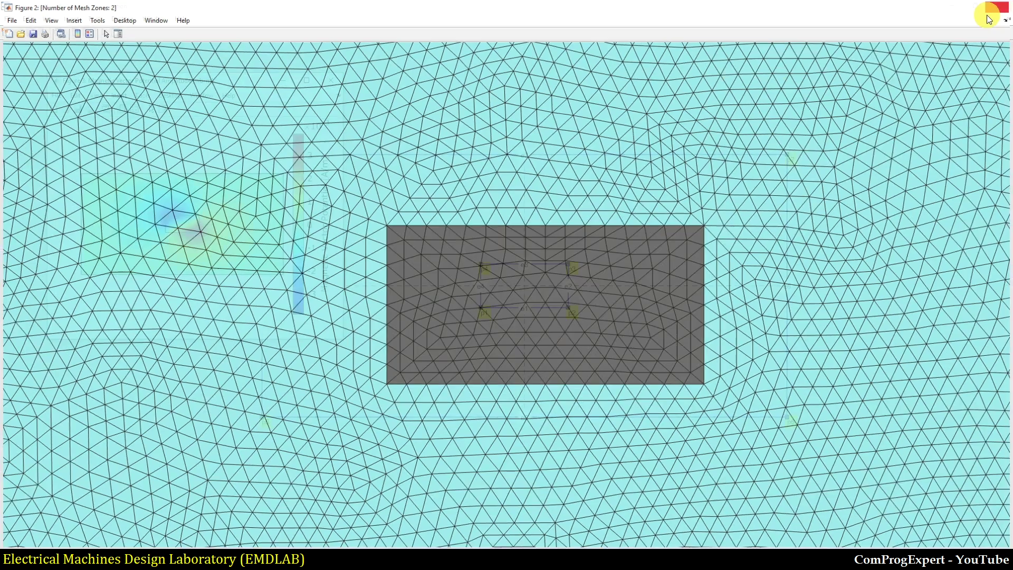
Examine the magnet area in the maximized magnetic vector potential figure, and close it and the geometry figure.
click(305, 82)
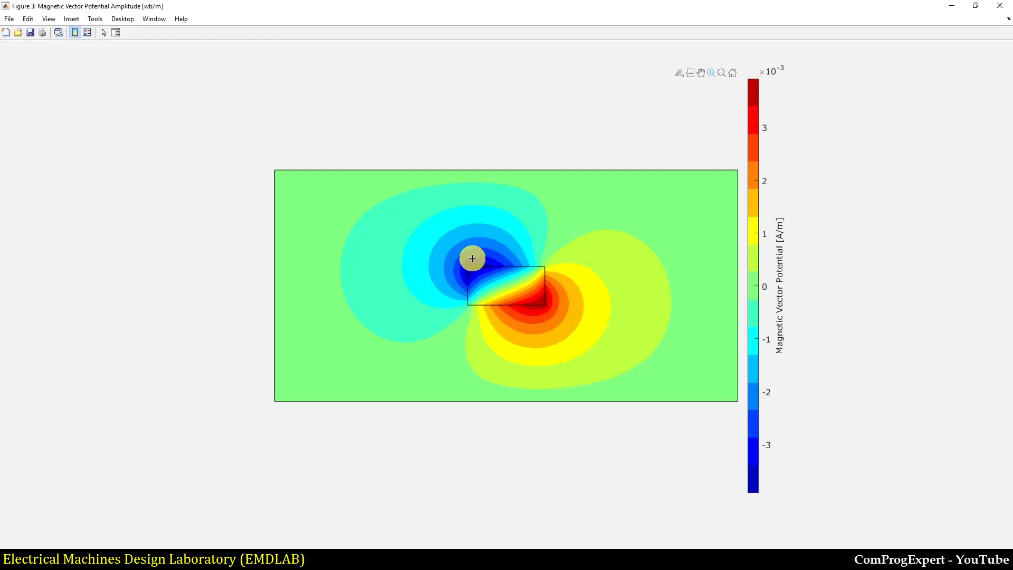
click(509, 289)
double_click(583, 332)
drag(466, 280, 595, 340)
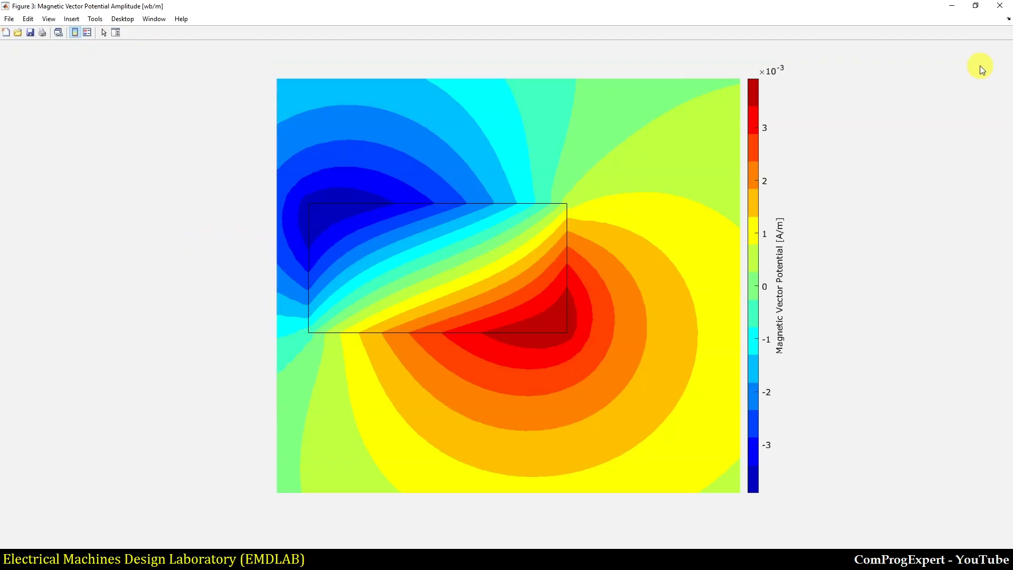
click(999, 5)
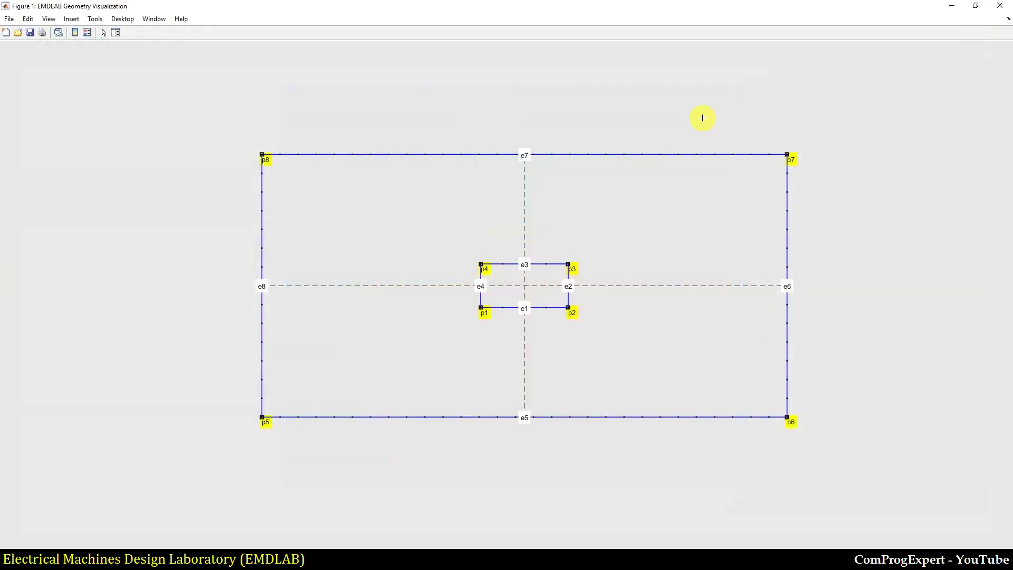
click(1001, 10)
Set the magnetization direction in the s.setMagnetization line to [1,0] and run the magnet script again.
scroll(536, 330, down, 9)
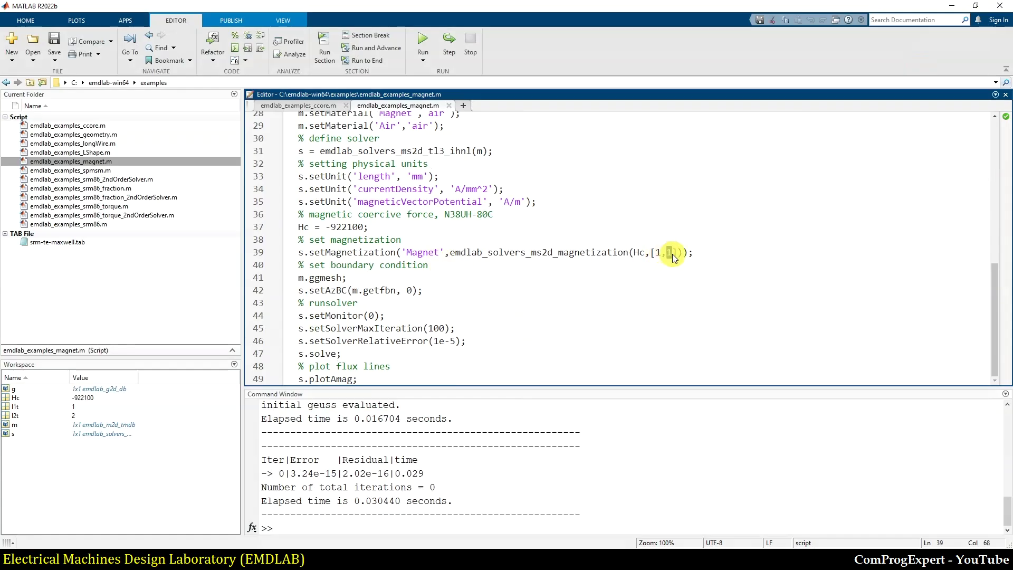
text(0)
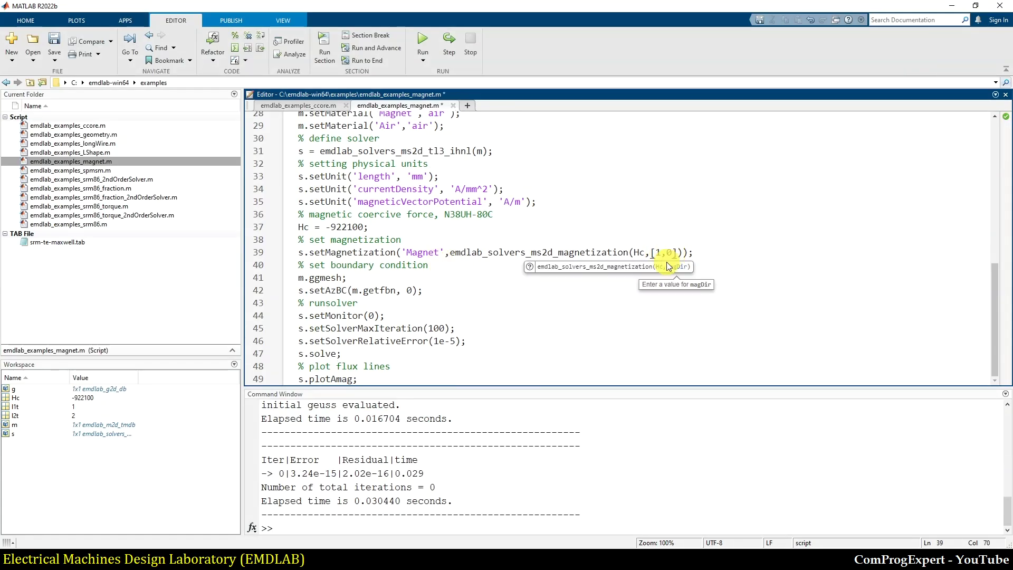
click(429, 37)
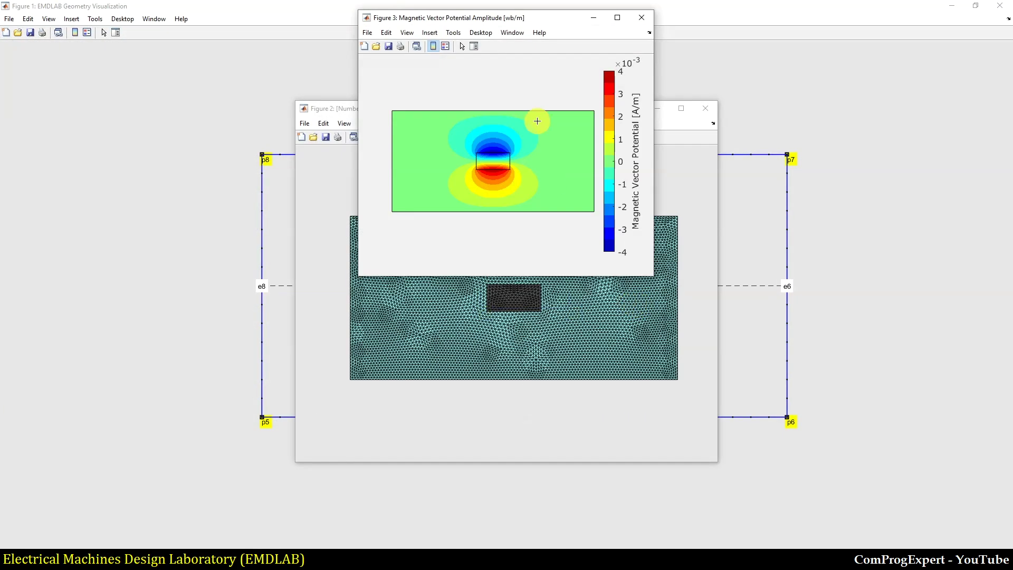
Examine the updated magnetic vector potential around the magnet in the maximized figure, and close all the result figures.
click(623, 21)
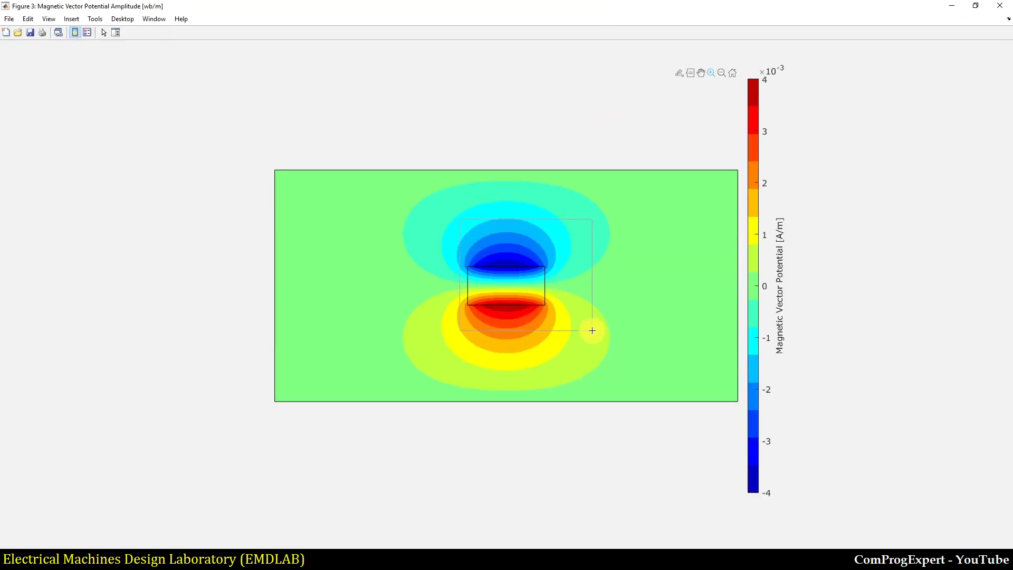
scroll(592, 330, up, 3)
drag(471, 221, 606, 383)
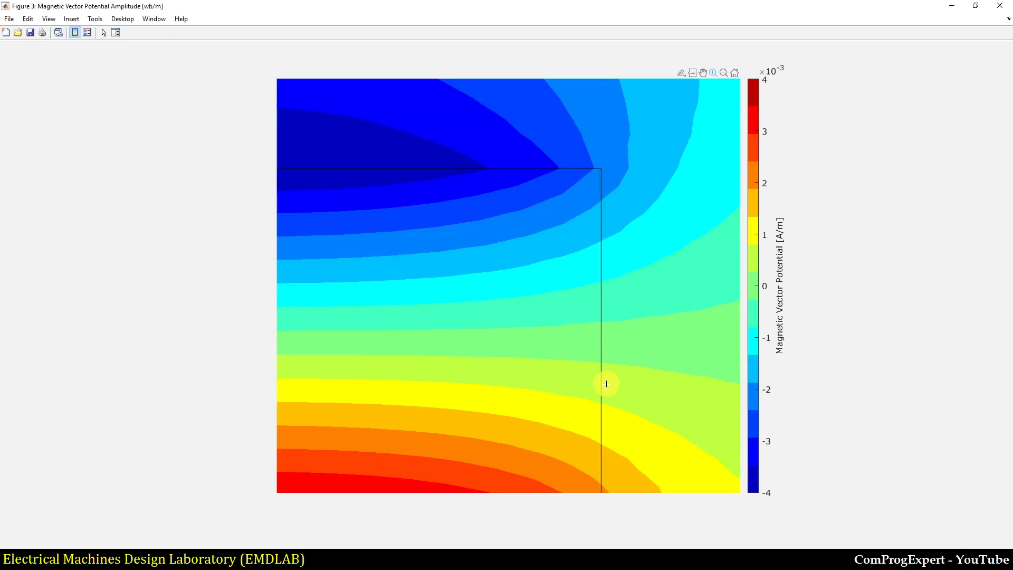
double_click(606, 383)
drag(497, 240, 572, 341)
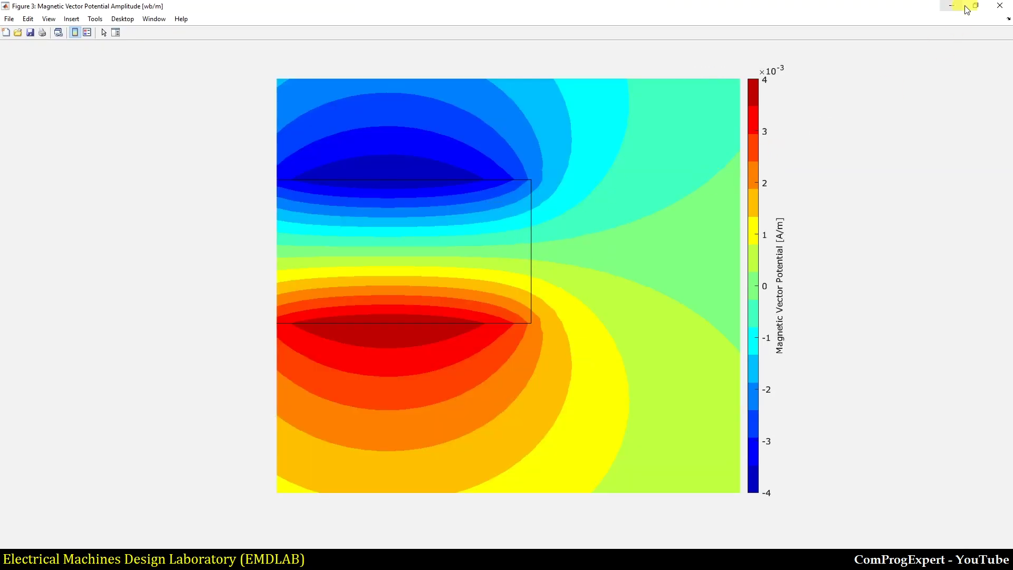
click(1007, 7)
click(703, 106)
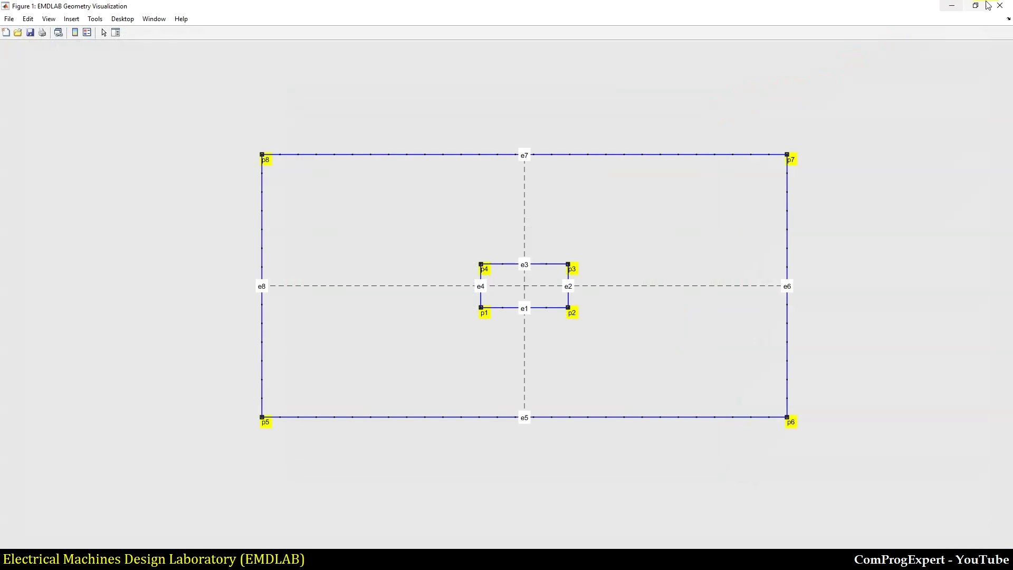
click(1000, 6)
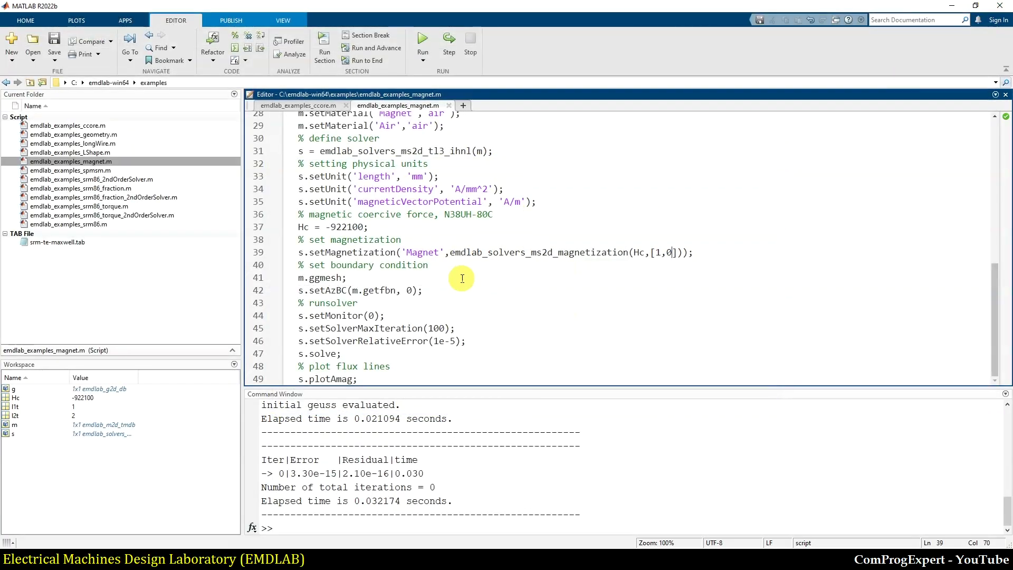
Open emdlab_examples_spmsm.m, look through its code and run the script.
double_click(100, 170)
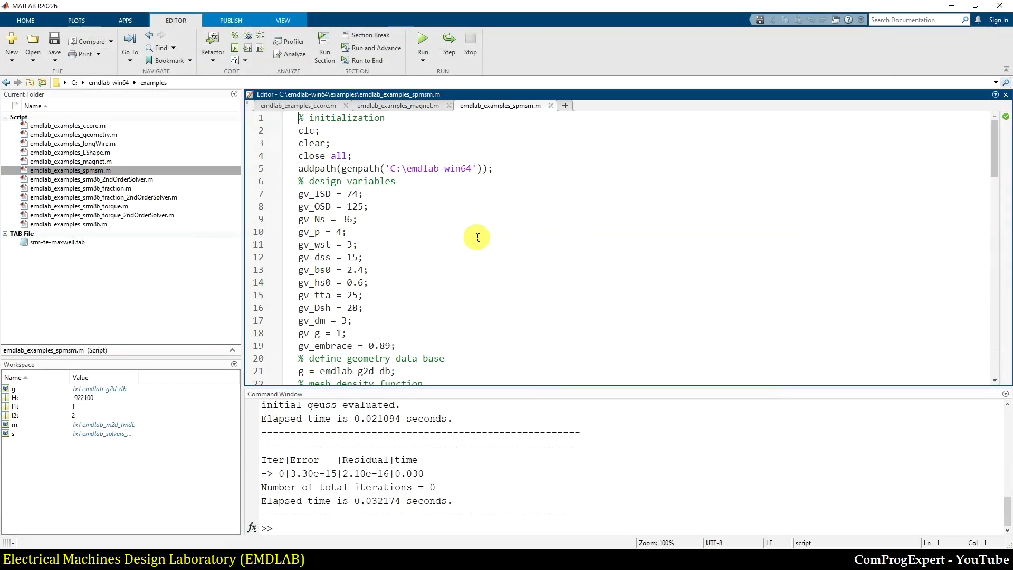
scroll(559, 346, down, 10)
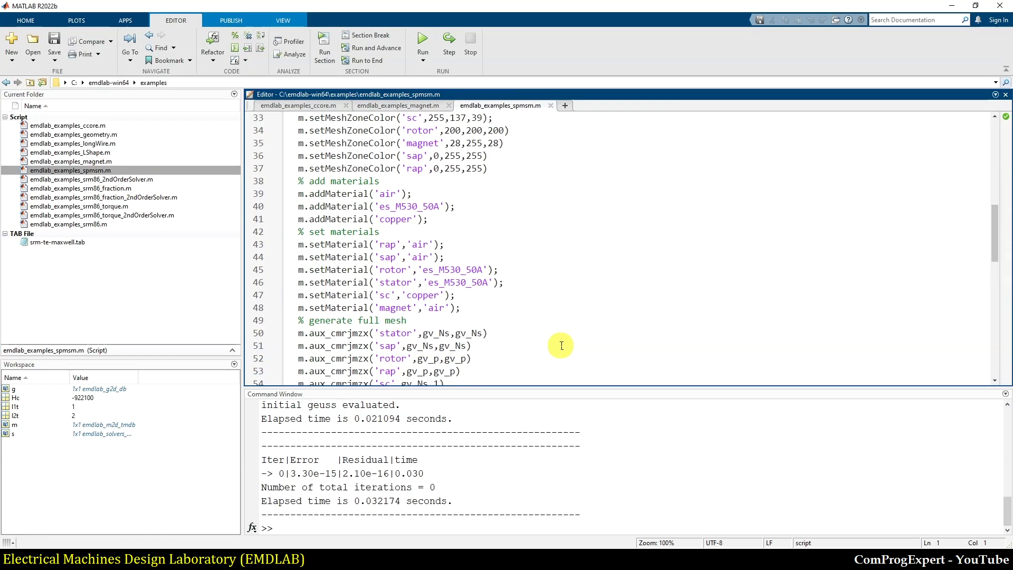
scroll(561, 345, down, 14)
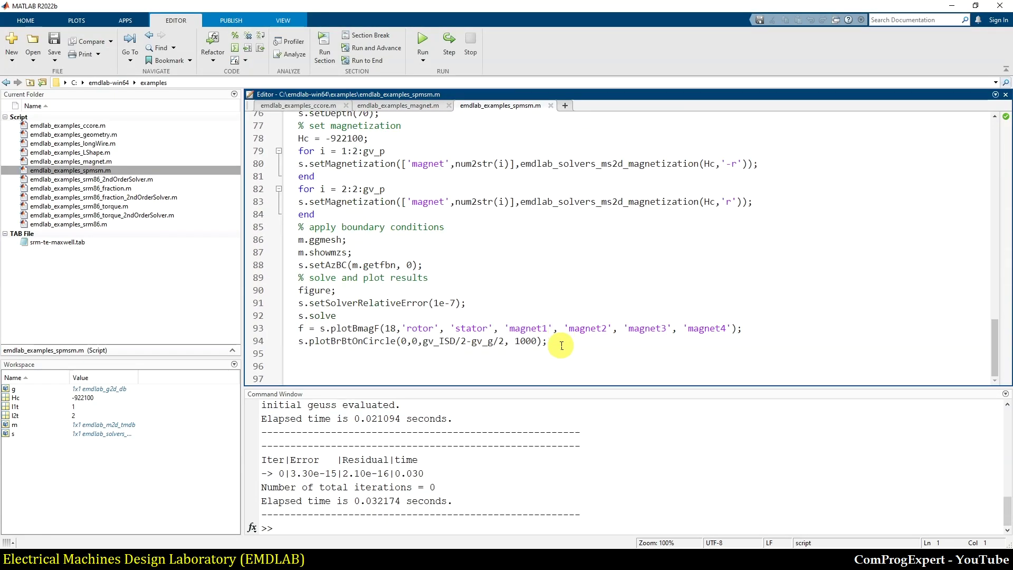
scroll(561, 346, up, 20)
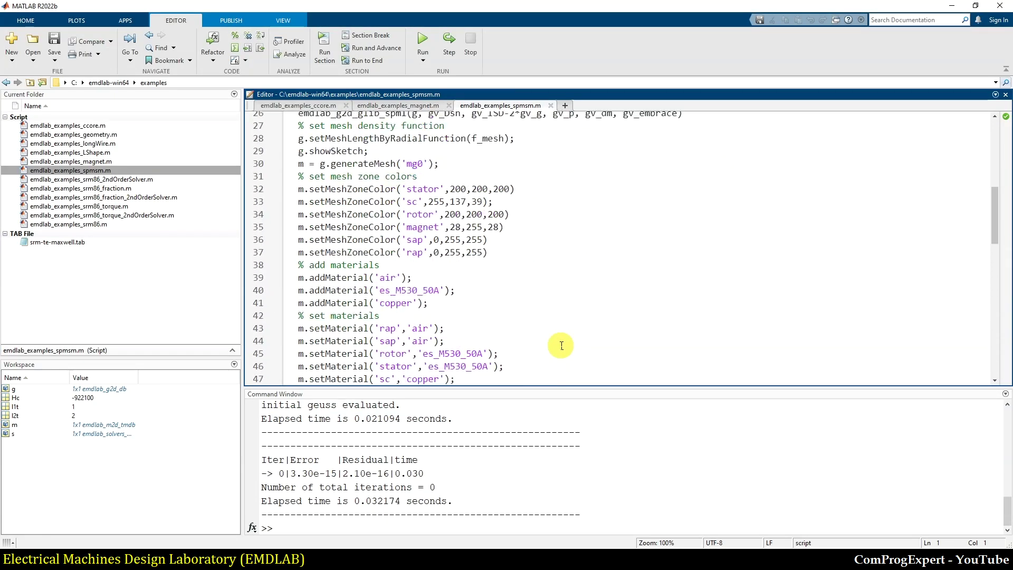
scroll(562, 345, up, 2)
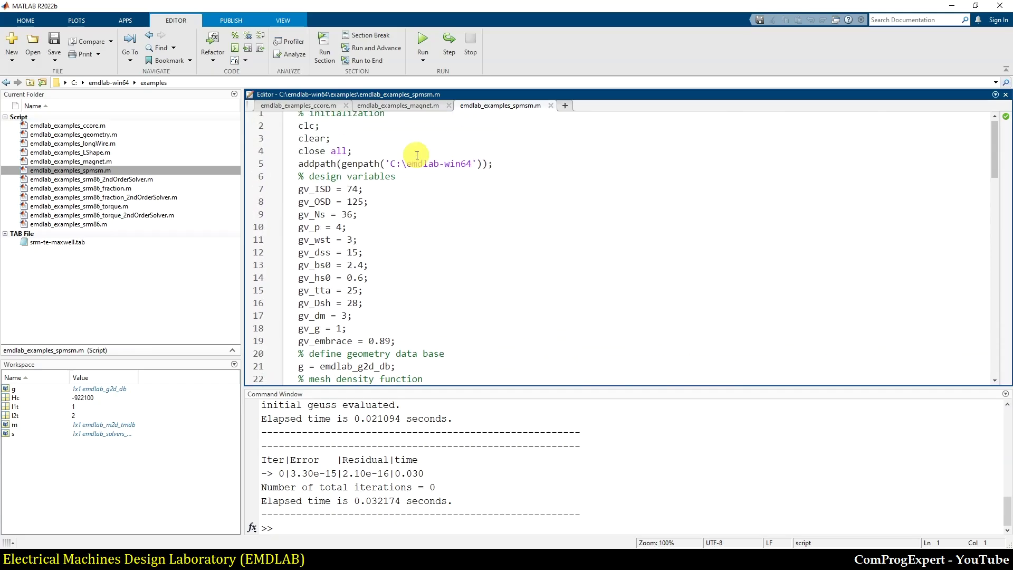
click(423, 40)
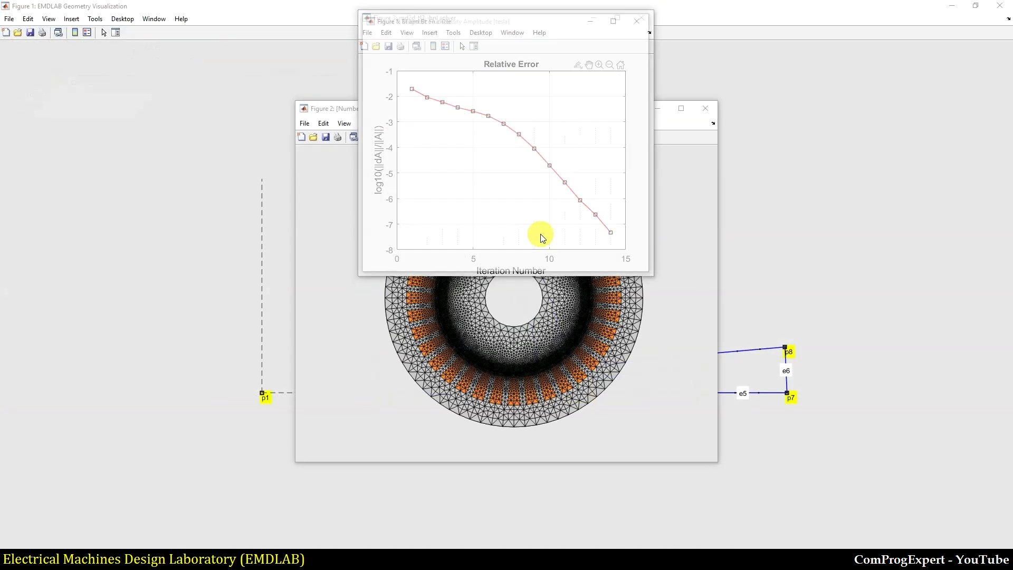
Move the Br and Bt figure aside, examine the maximized magnetic flux density amplitude figure up close around the air gap, and close it.
drag(571, 18, 828, 80)
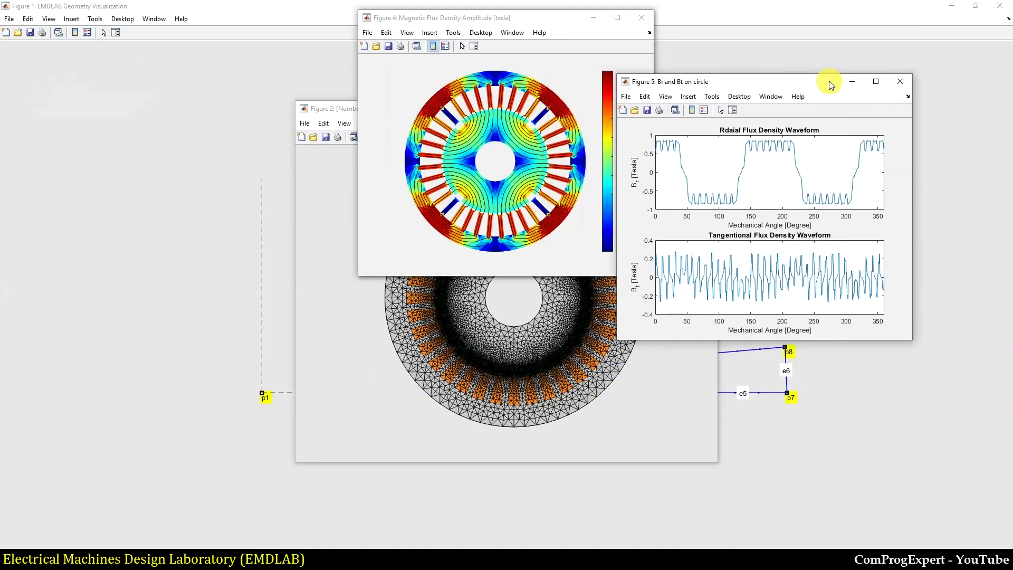
click(615, 17)
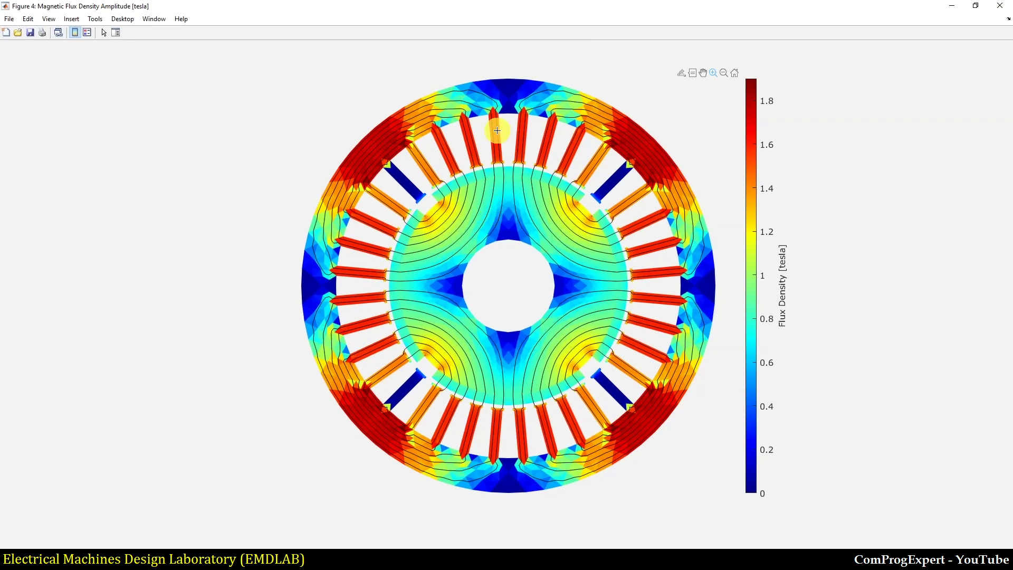
drag(506, 131, 702, 326)
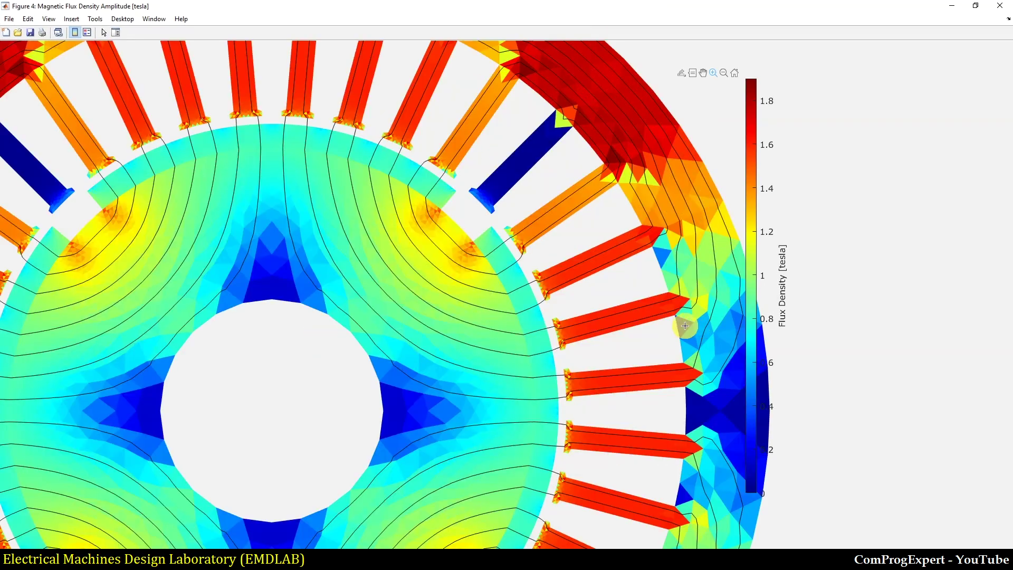
double_click(500, 254)
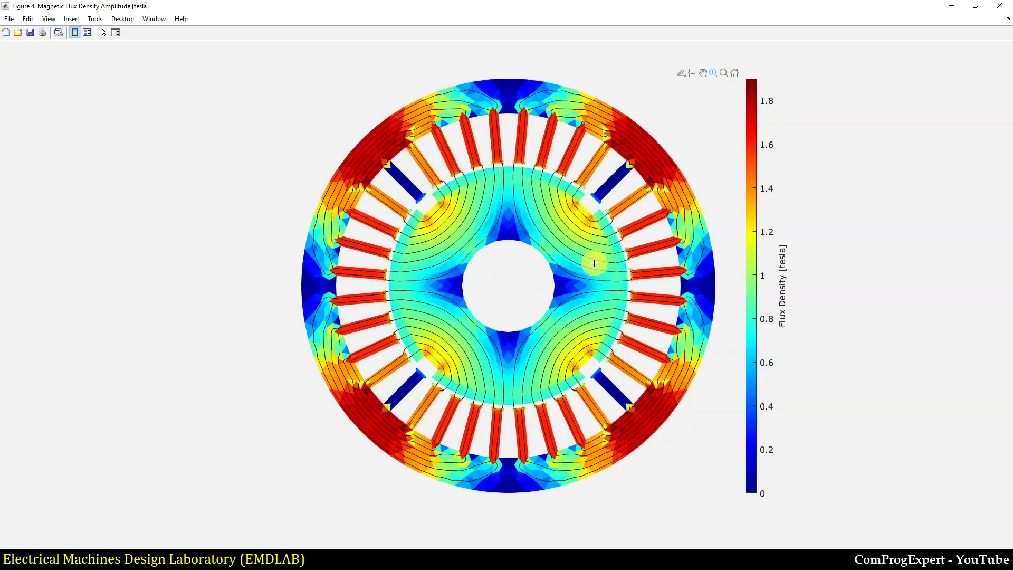
drag(560, 179, 645, 276)
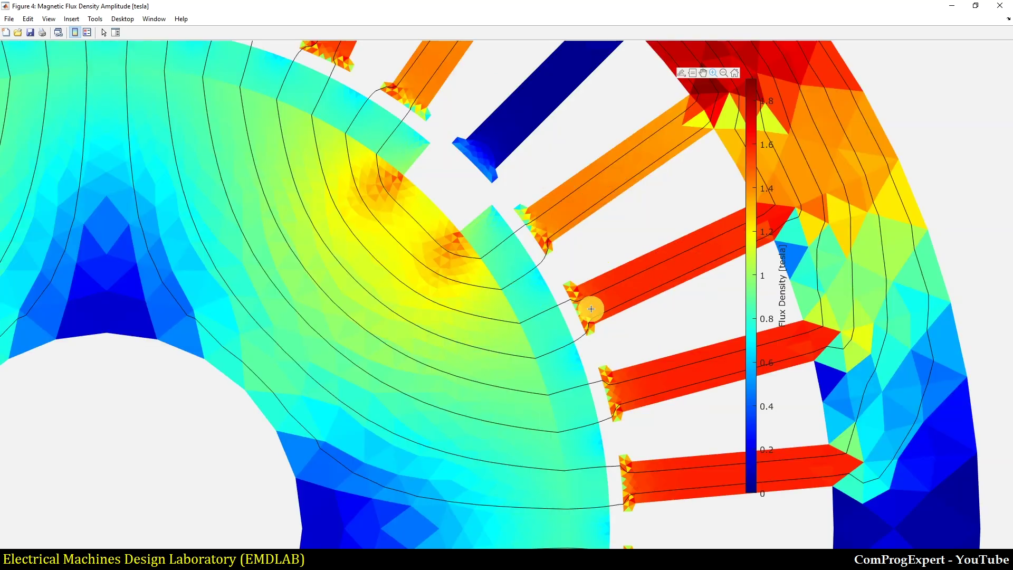
double_click(558, 320)
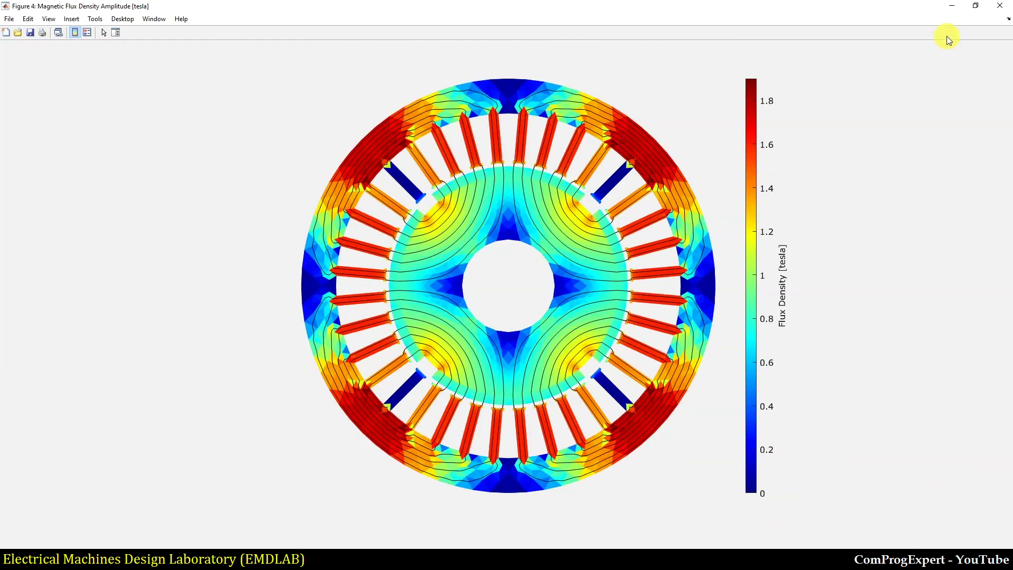
click(997, 10)
Examine the radial and tangential flux density waveforms in the maximized figure, and close it and the relative error figure.
click(868, 81)
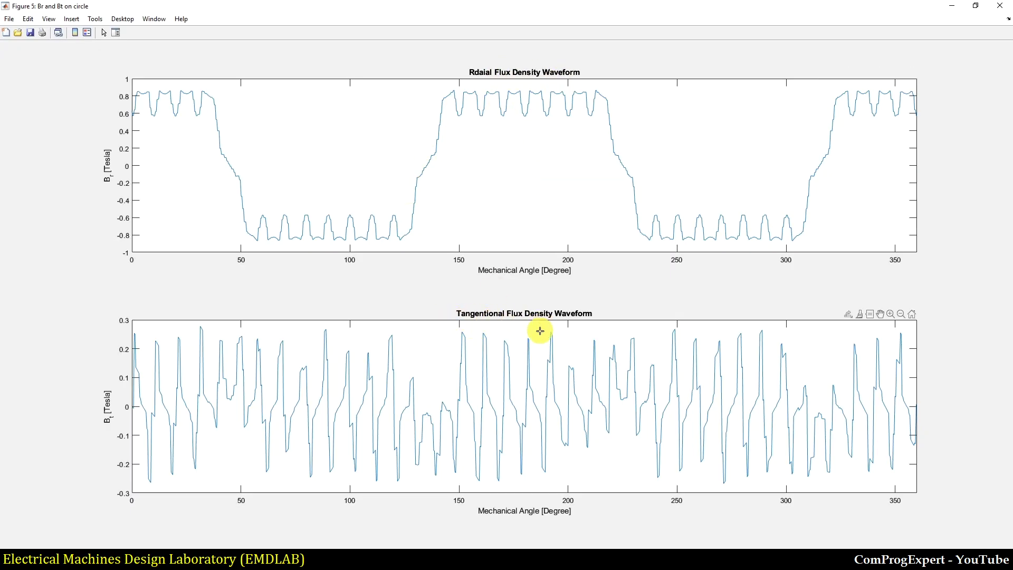
click(999, 5)
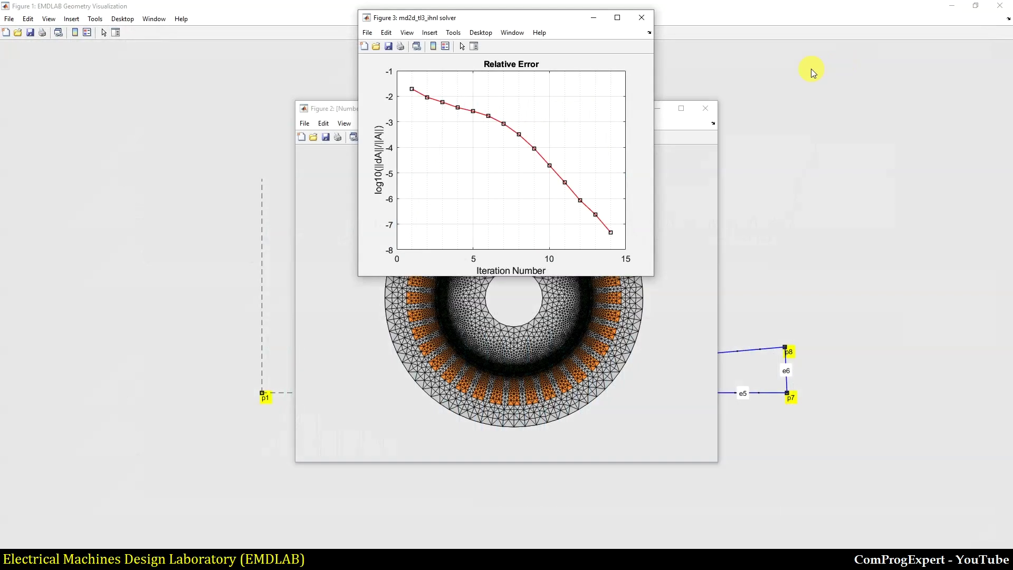
click(641, 17)
Maximize the motor mesh figure, examine the mesh around the magnets and air gap, and close it and the geometry figure.
click(680, 108)
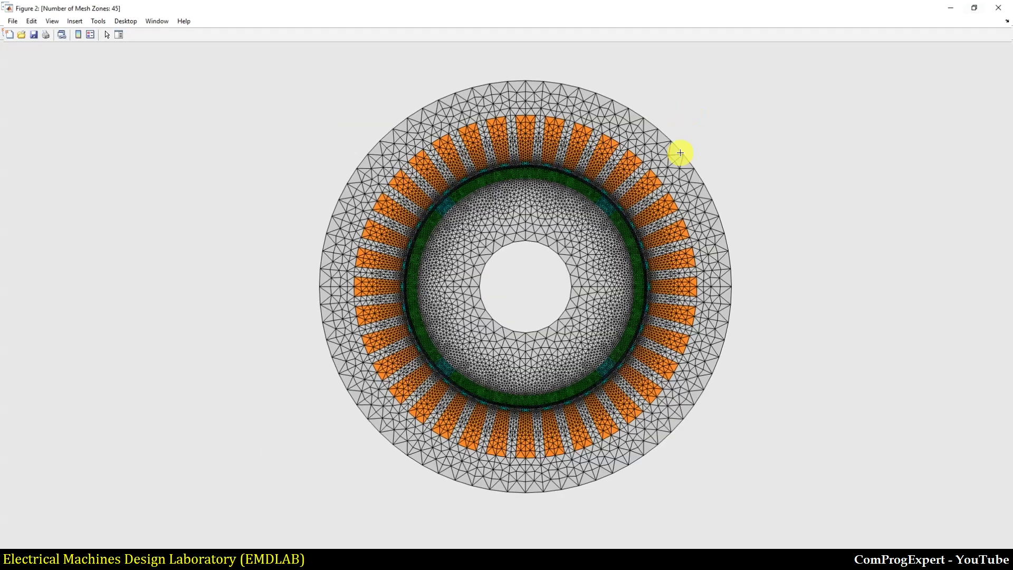
click(648, 245)
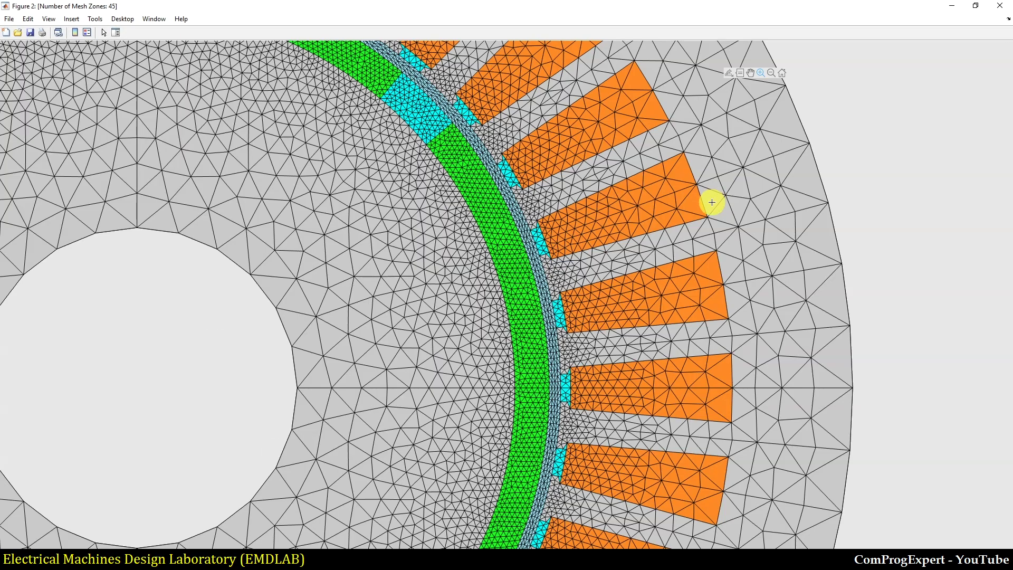
drag(496, 336, 562, 258)
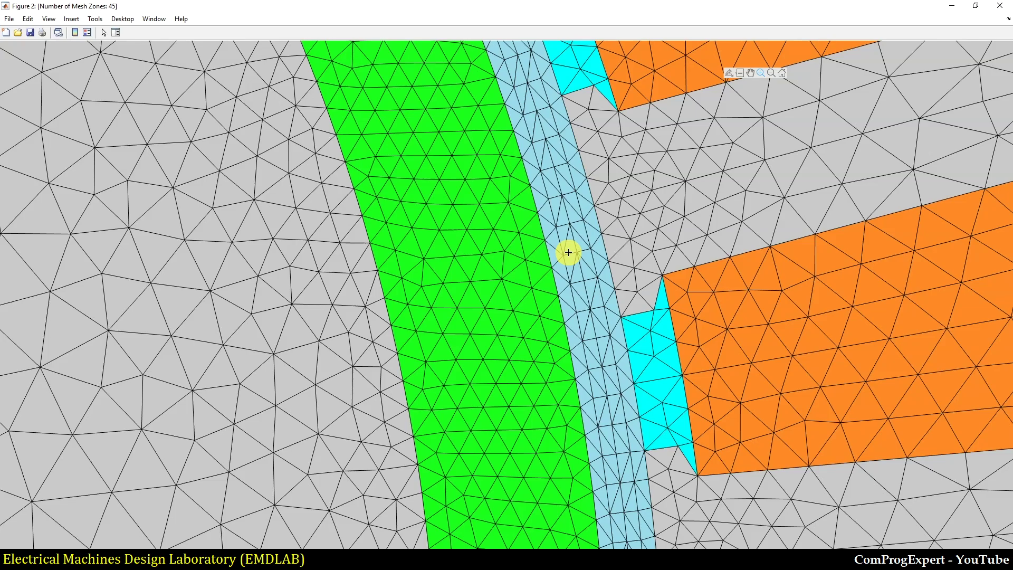
double_click(566, 182)
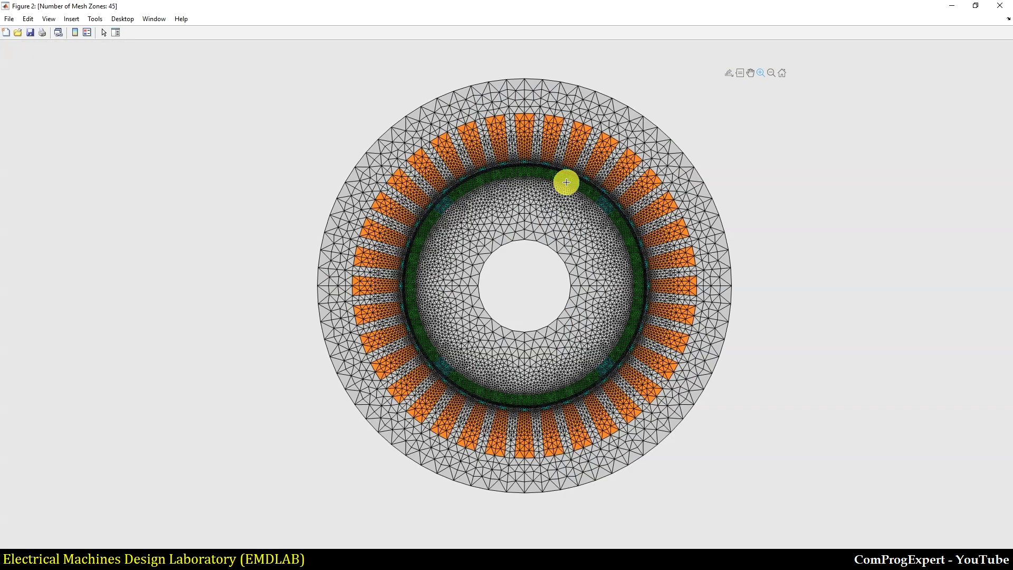
click(999, 6)
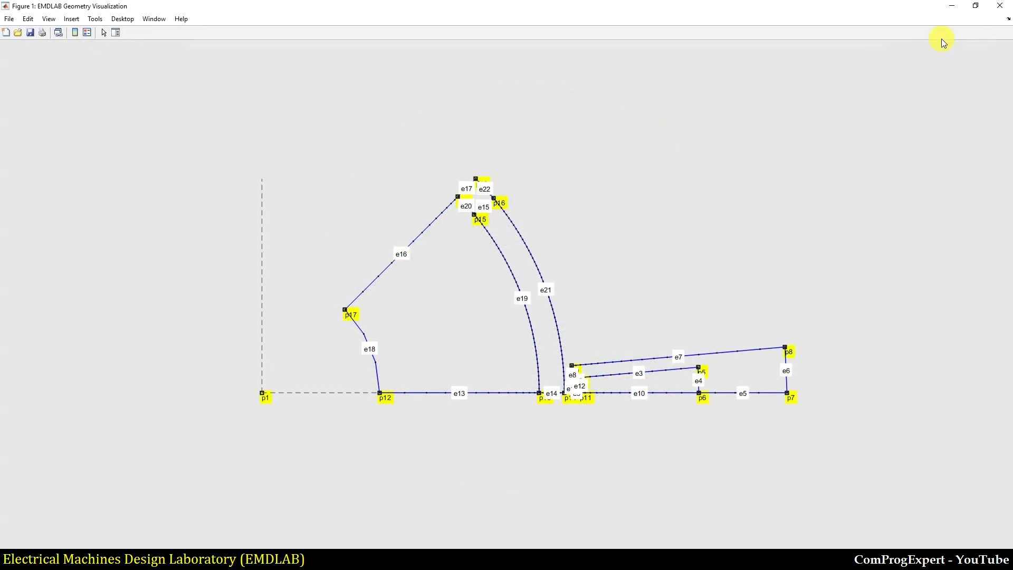
click(997, 8)
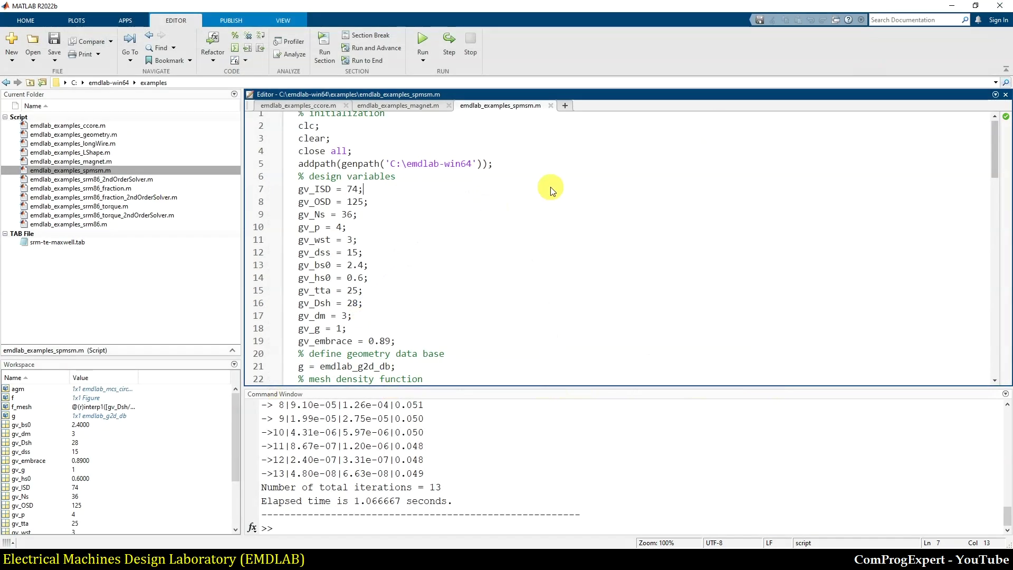
Open emdlab_examples_srm86_fraction.m from the examples folder and run the script.
click(108, 189)
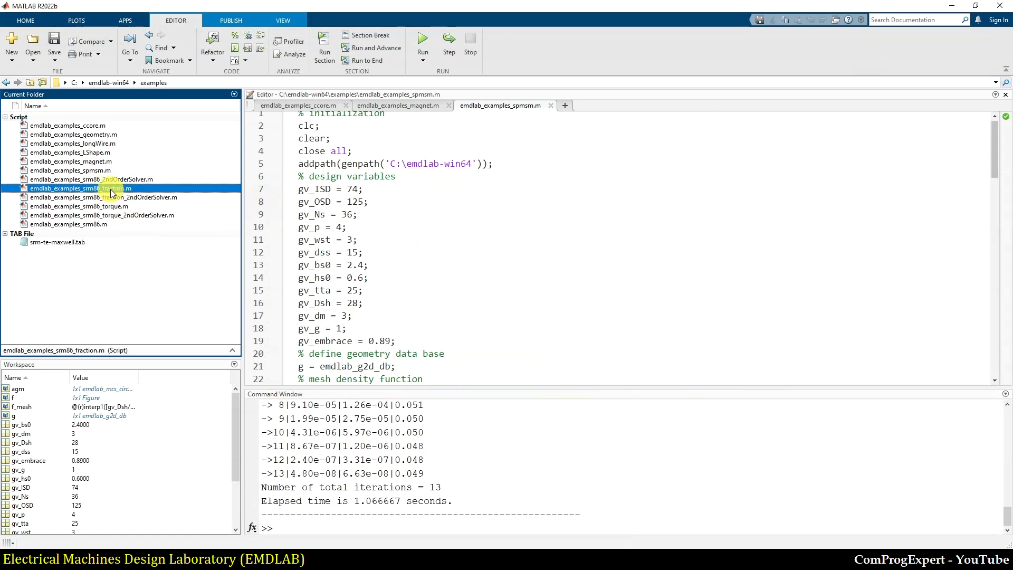
double_click(110, 188)
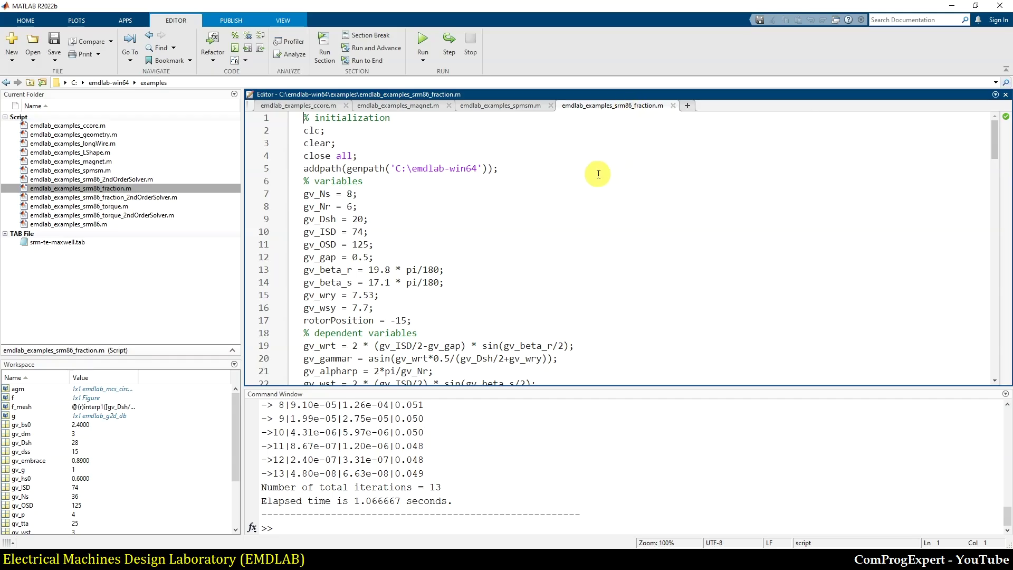
click(434, 31)
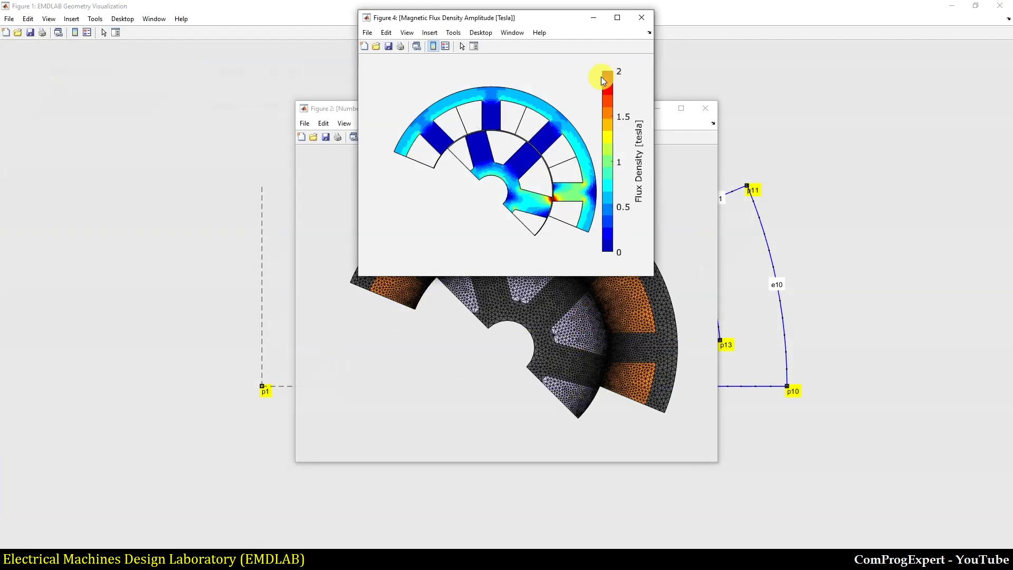
Examine the flux density where the rotor and stator poles meet in the maximized figure, and close it and the solver error figure.
click(617, 18)
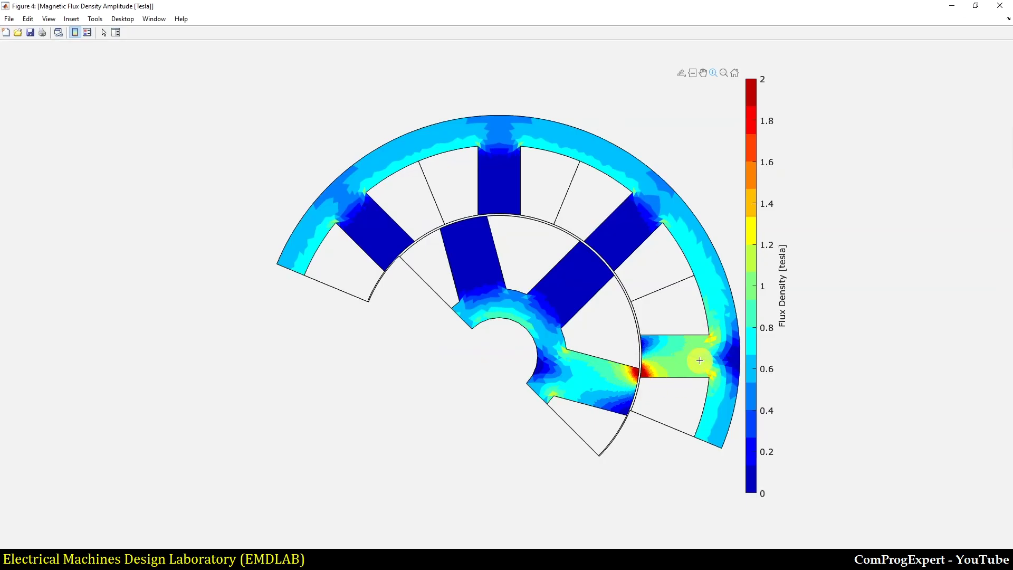
scroll(696, 396, up, 5)
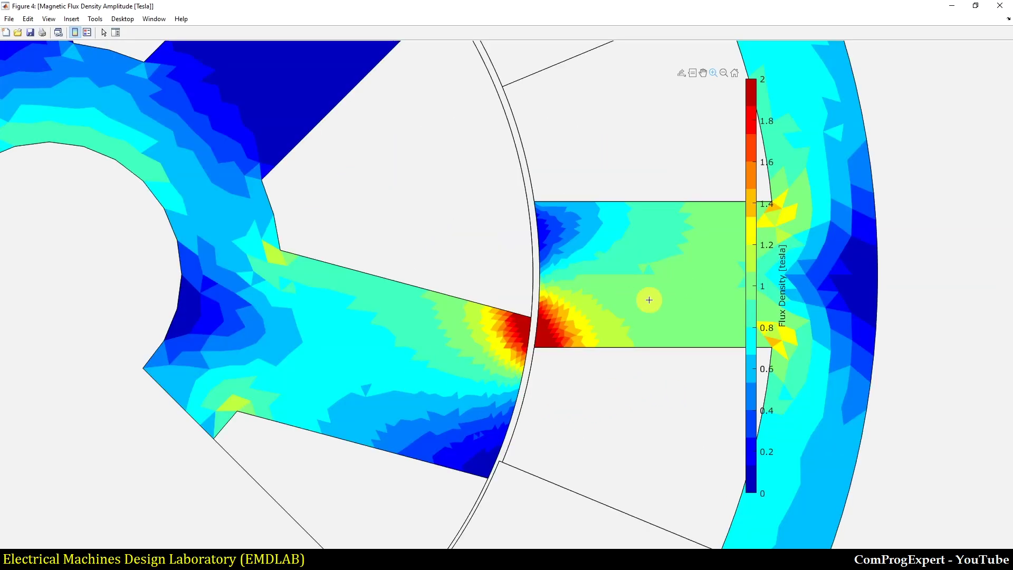
drag(584, 377, 585, 379)
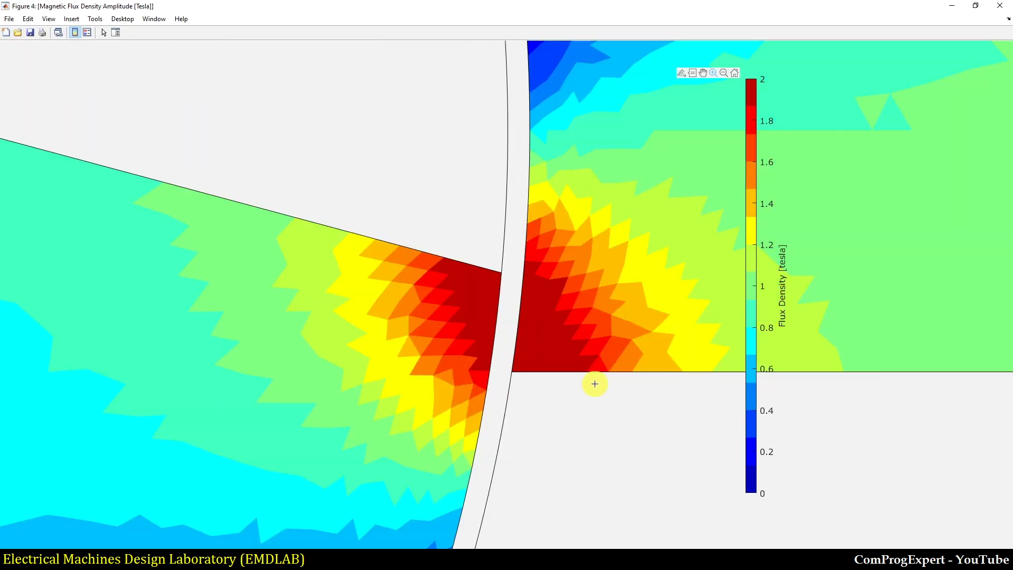
double_click(595, 383)
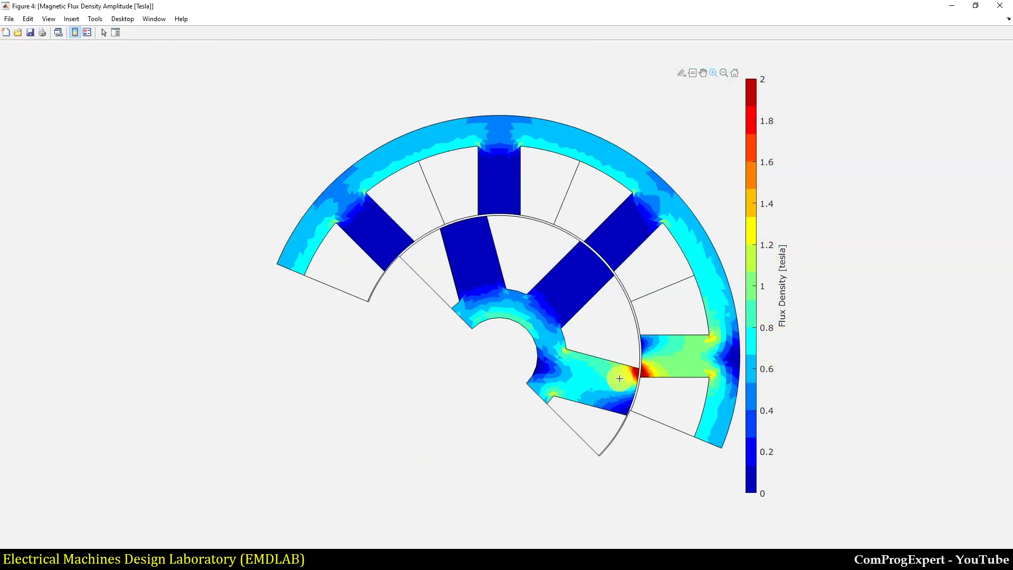
click(994, 10)
click(639, 17)
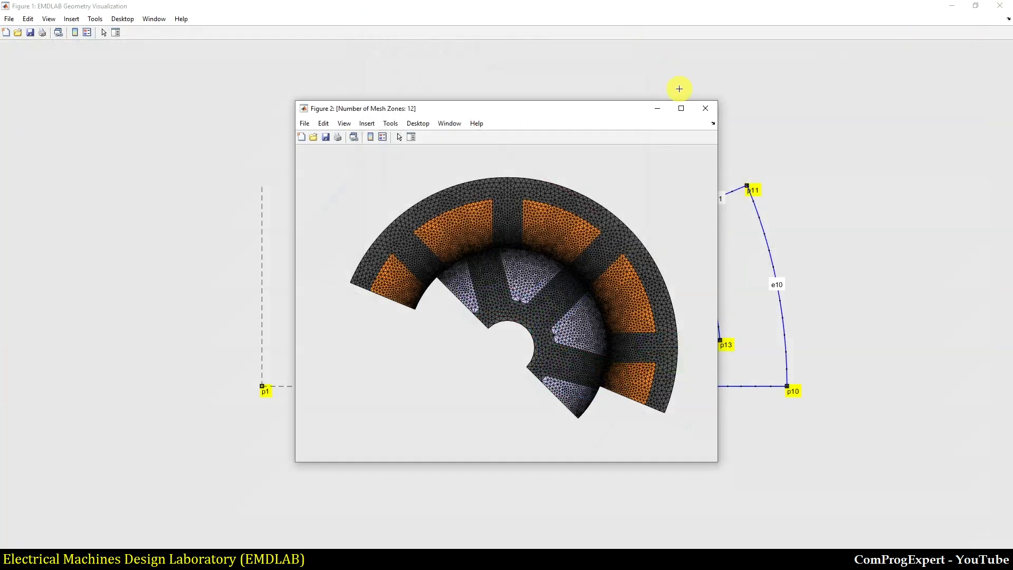
Maximize the fractional motor's mesh figure, examine the mesh up close, and close it and the geometry figure.
click(681, 108)
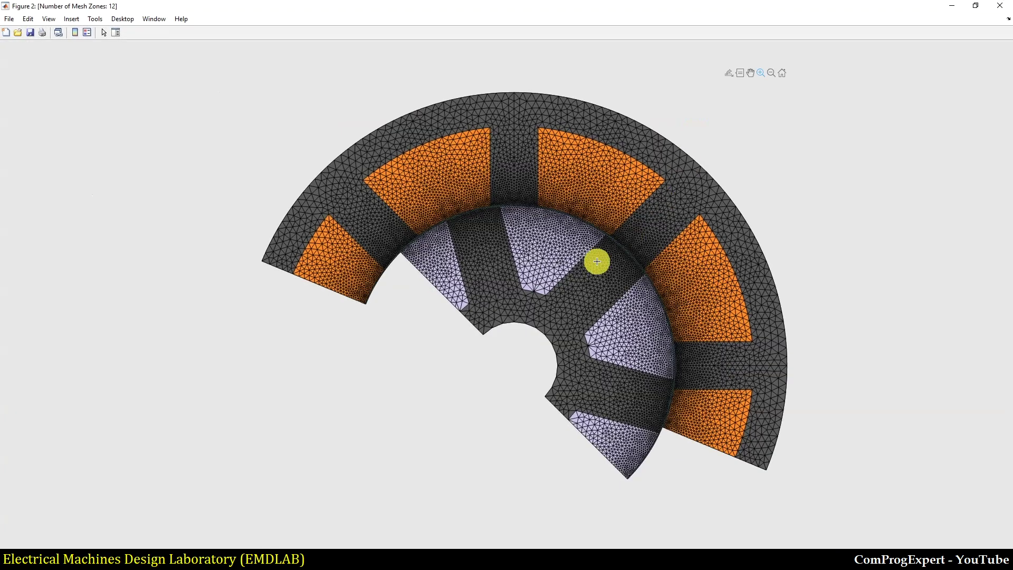
scroll(692, 348, up, 5)
double_click(692, 351)
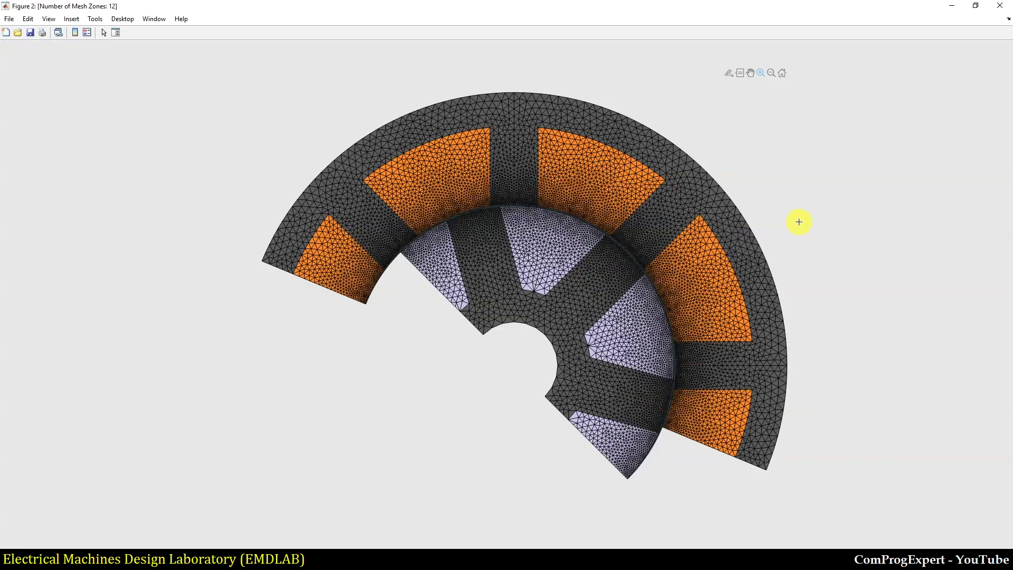
click(999, 6)
click(999, 6)
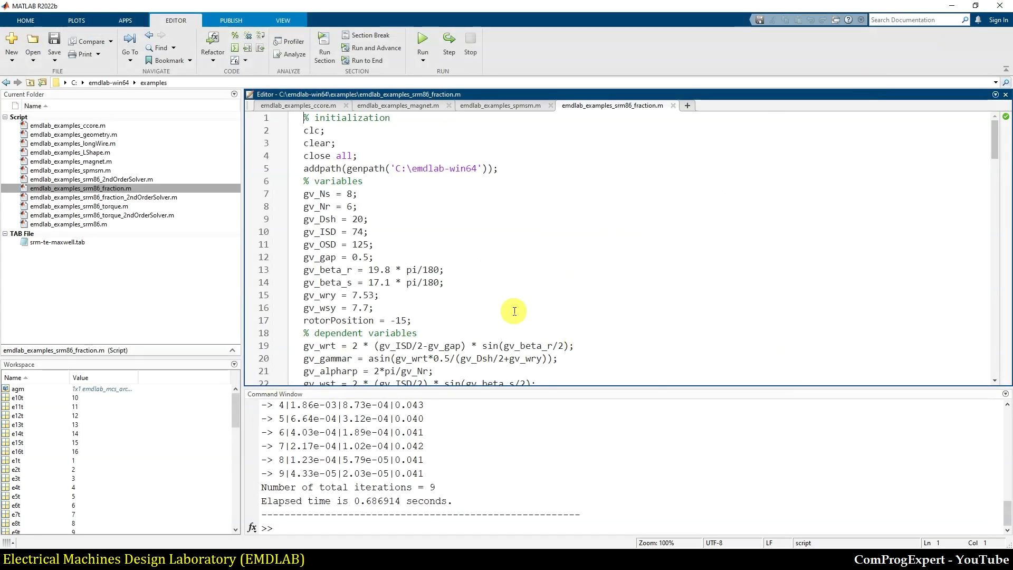
Display the global mesh with the m.showmd command and examine its nodes around the air gap in the maximized figure.
click(430, 454)
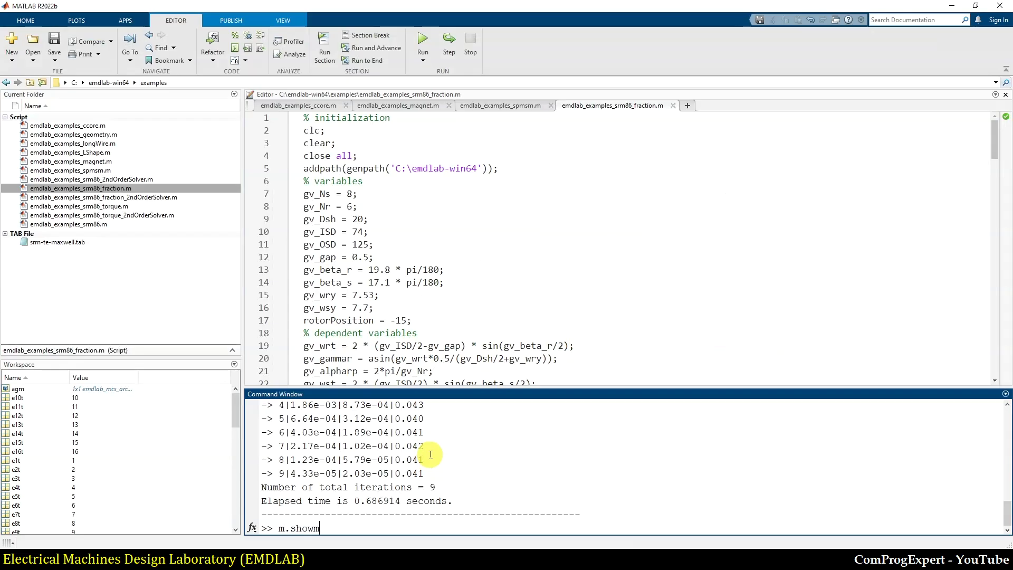
key(Return)
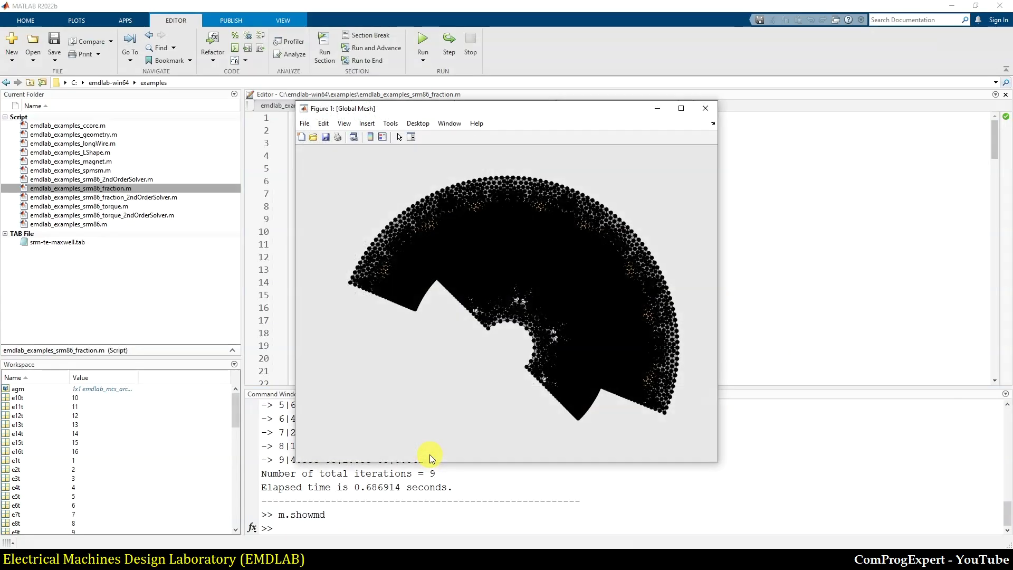
click(681, 109)
drag(593, 260, 656, 356)
scroll(610, 233, down, 1)
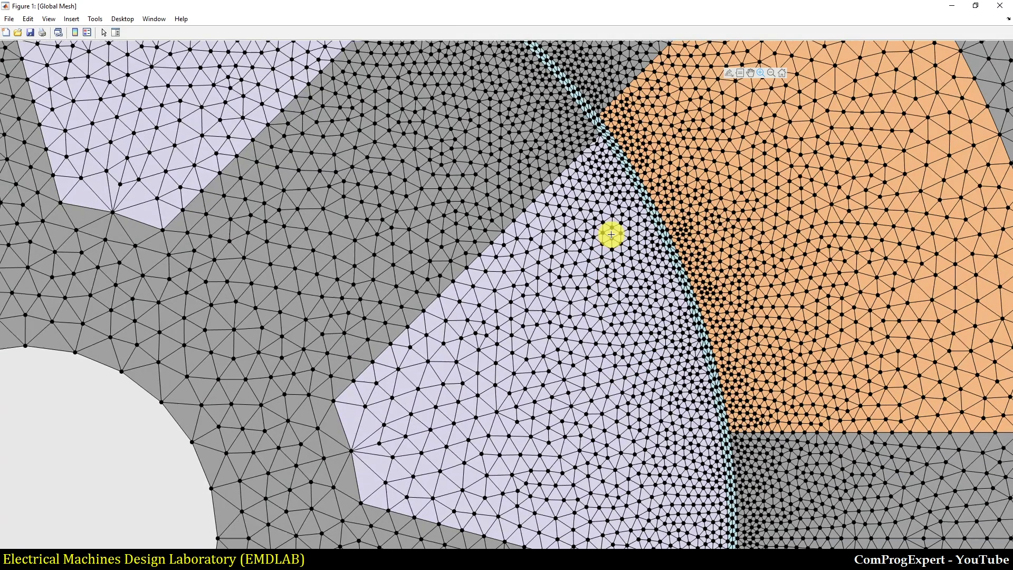
scroll(673, 249, up, 3)
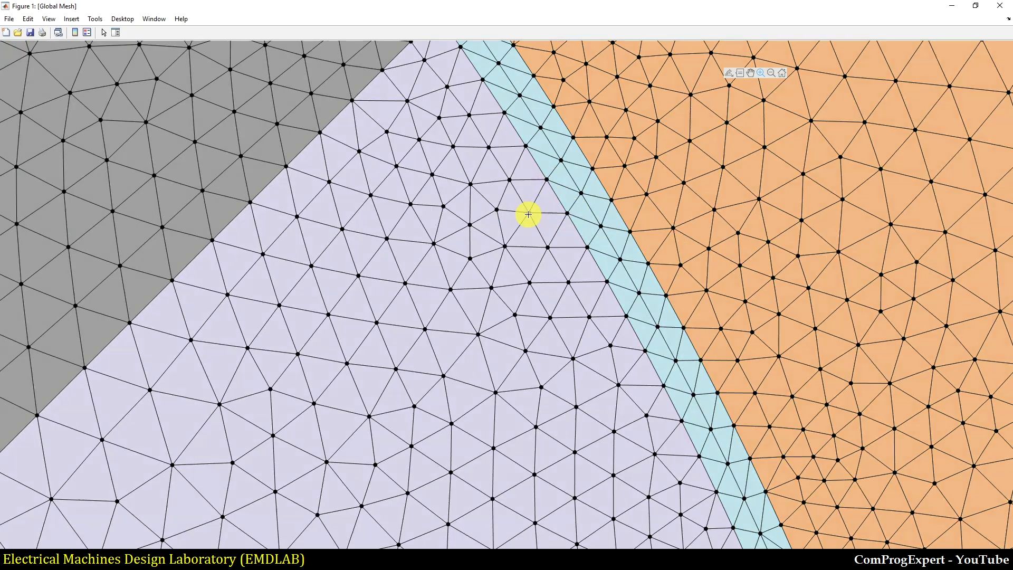
Close the global mesh figure and review emdlab_examples_srm86_fraction.m down to its solver and plotting commands.
click(528, 214)
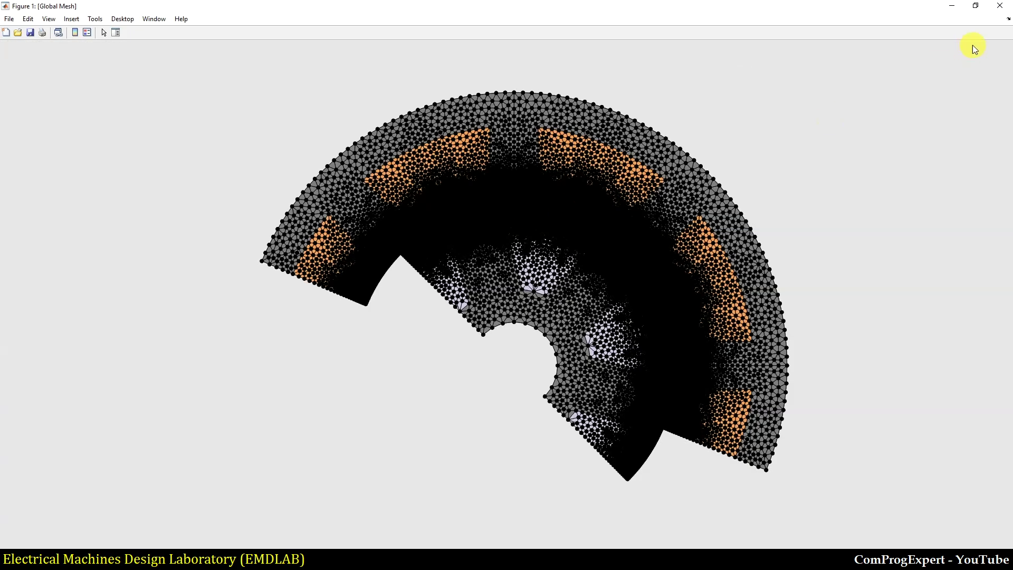
click(998, 8)
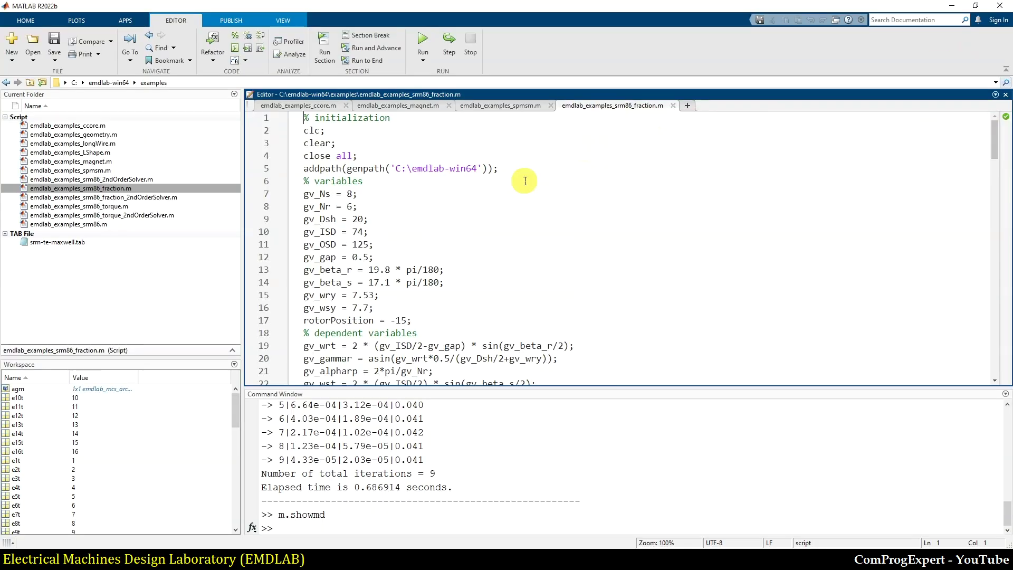
scroll(480, 238, down, 11)
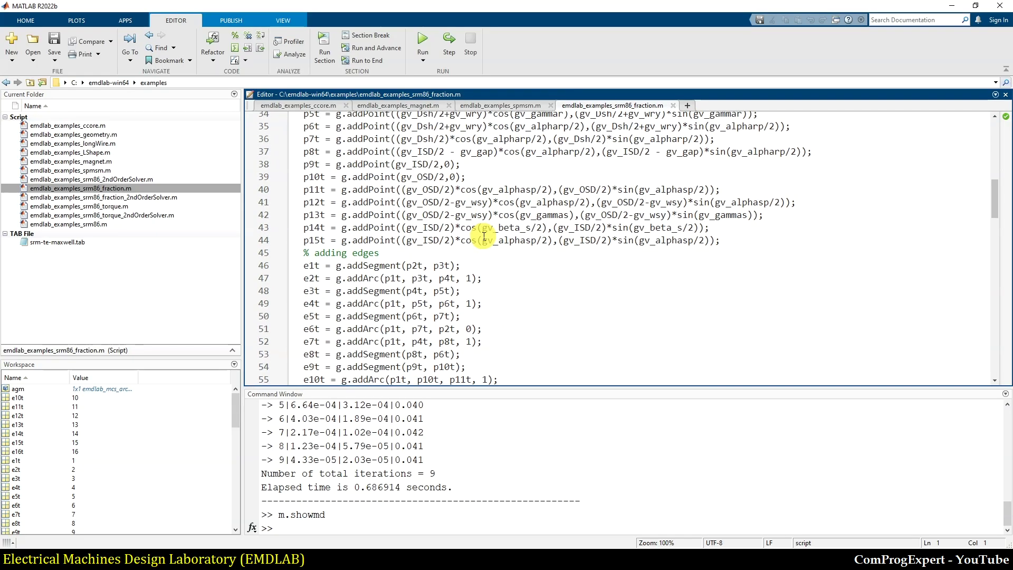
scroll(483, 237, down, 20)
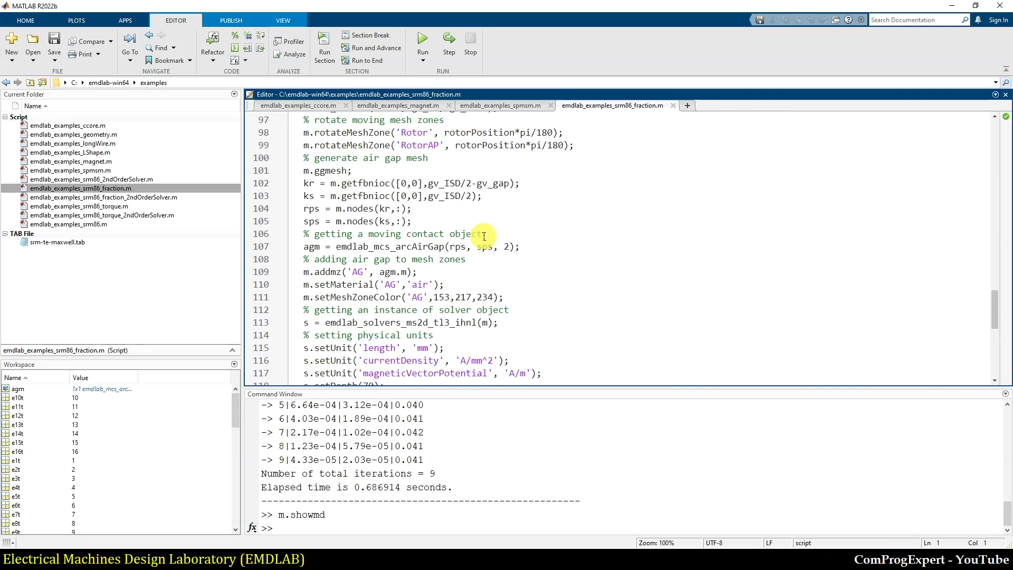
scroll(484, 236, down, 9)
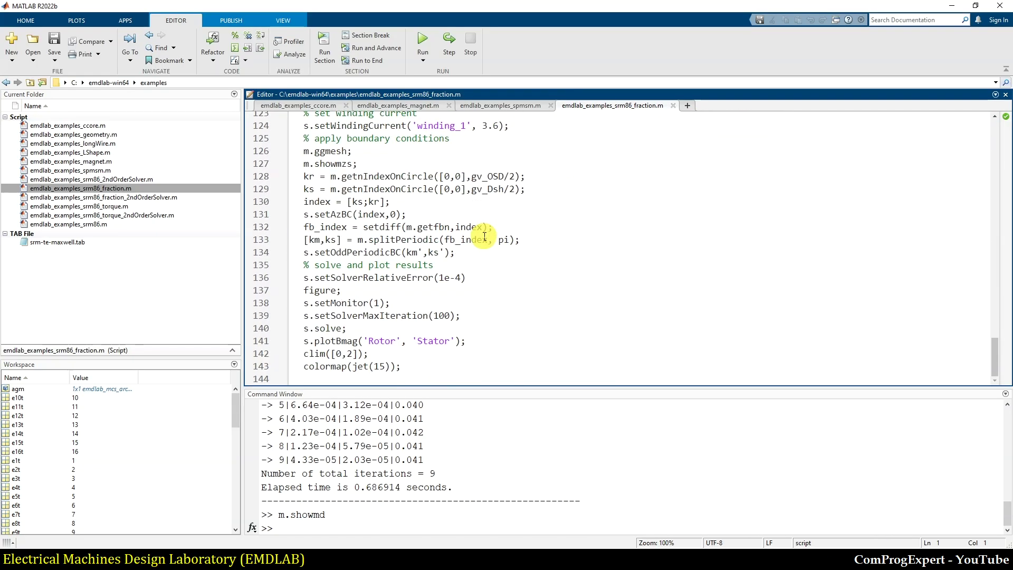
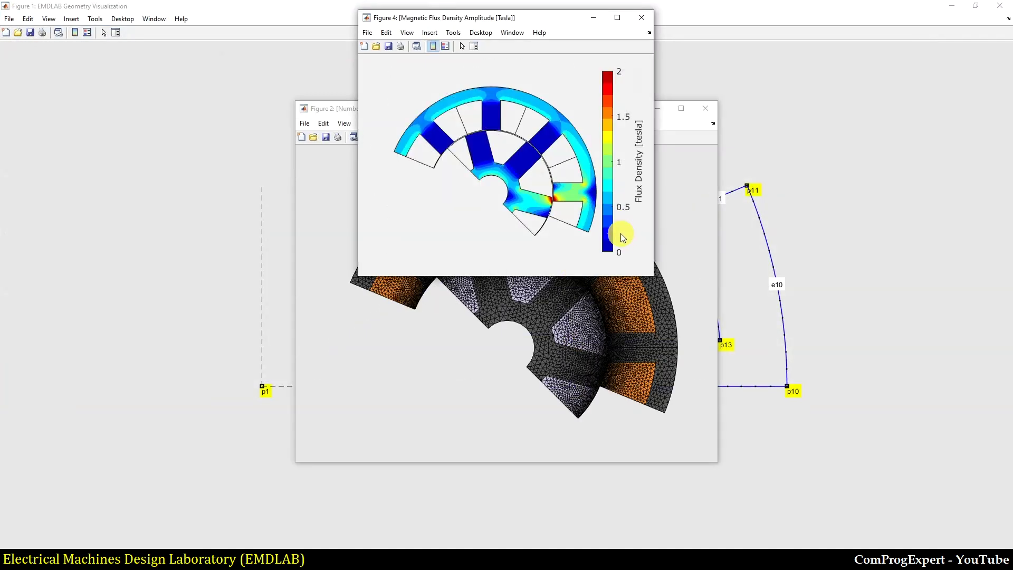
Examine the second-order solver's flux density around the rotor and stator poles in the maximized figure, and close it.
click(617, 17)
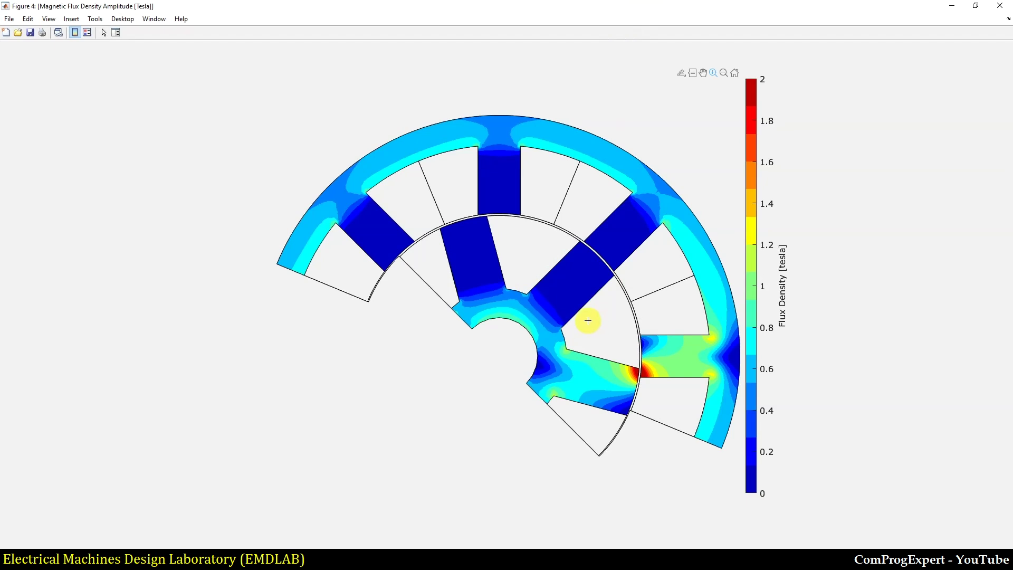
drag(587, 316, 680, 412)
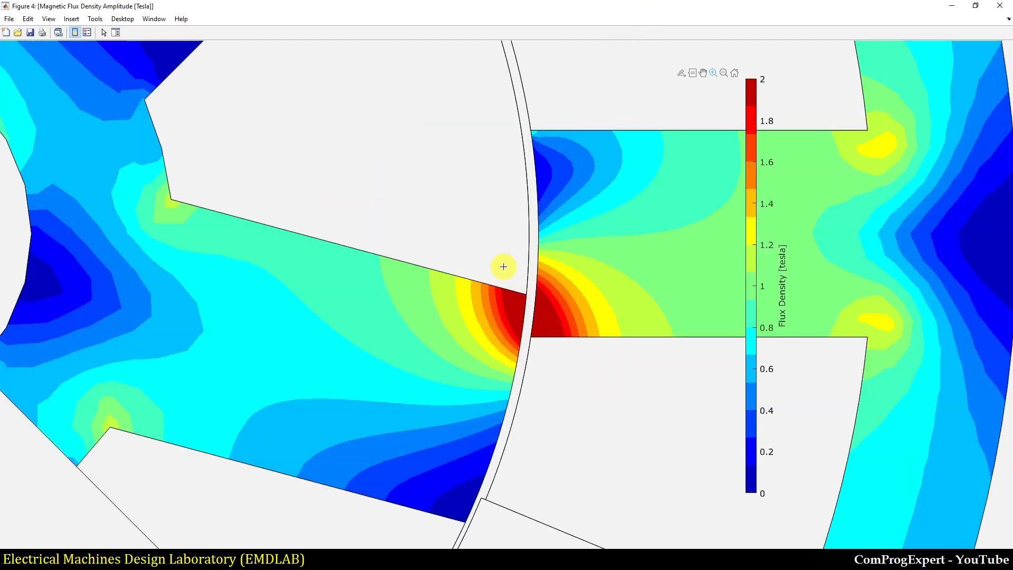
drag(450, 251, 610, 402)
double_click(522, 336)
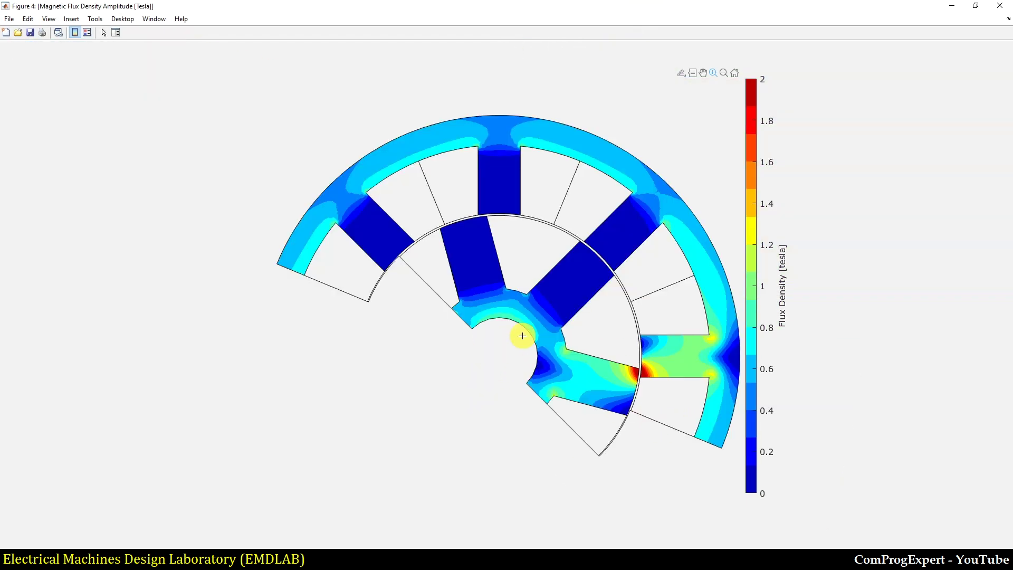
click(999, 7)
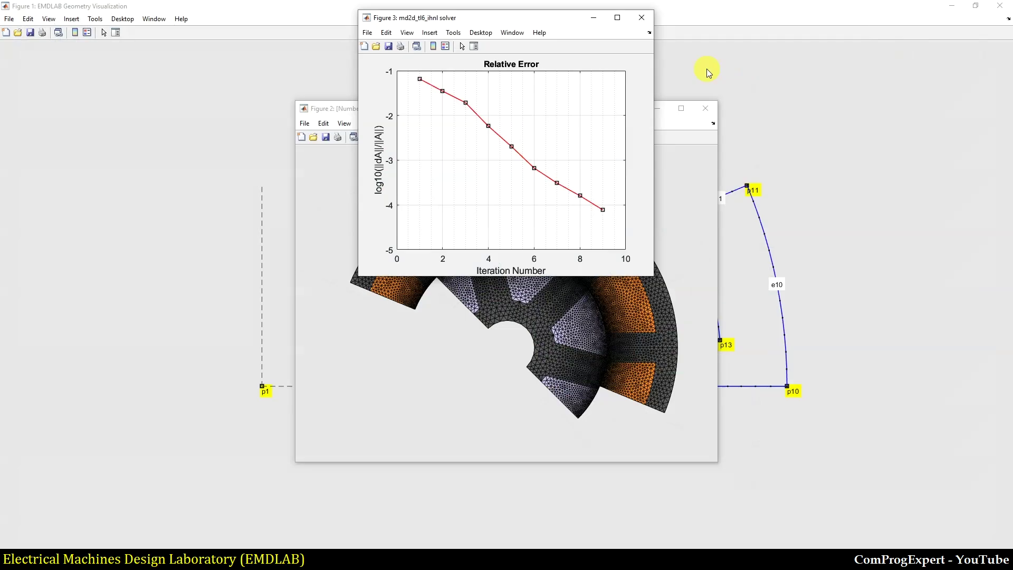
Close the second-order example's solver error, mesh and geometry figures.
click(640, 19)
click(705, 108)
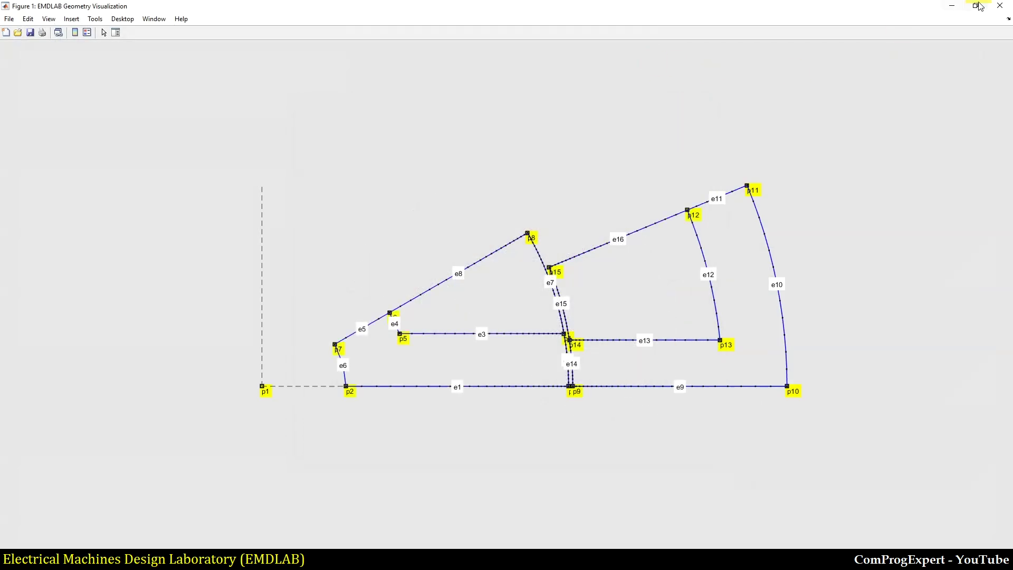
click(1002, 6)
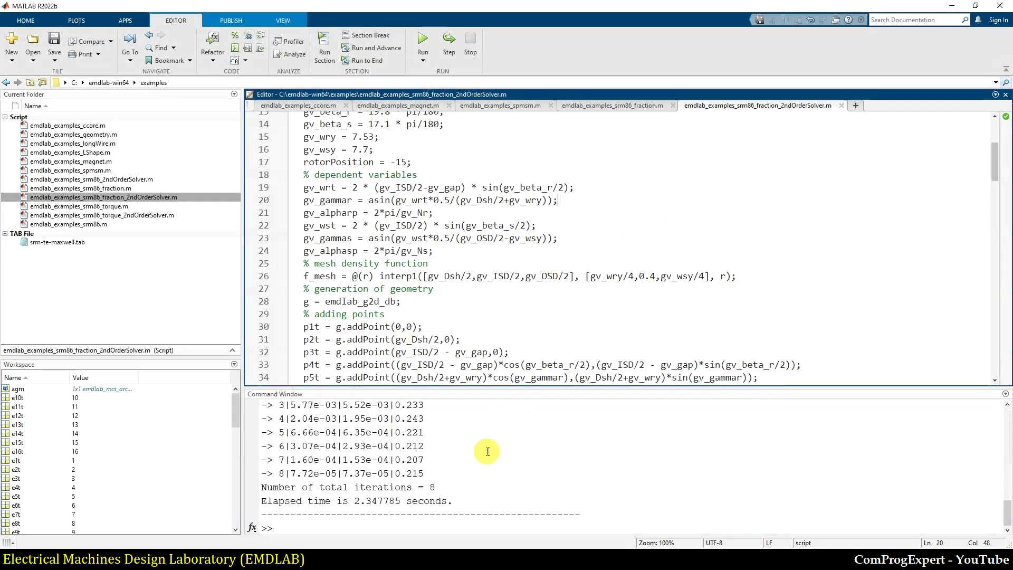
Display the second-order example's global mesh with the m.showmd command and maximize the figure.
click(486, 486)
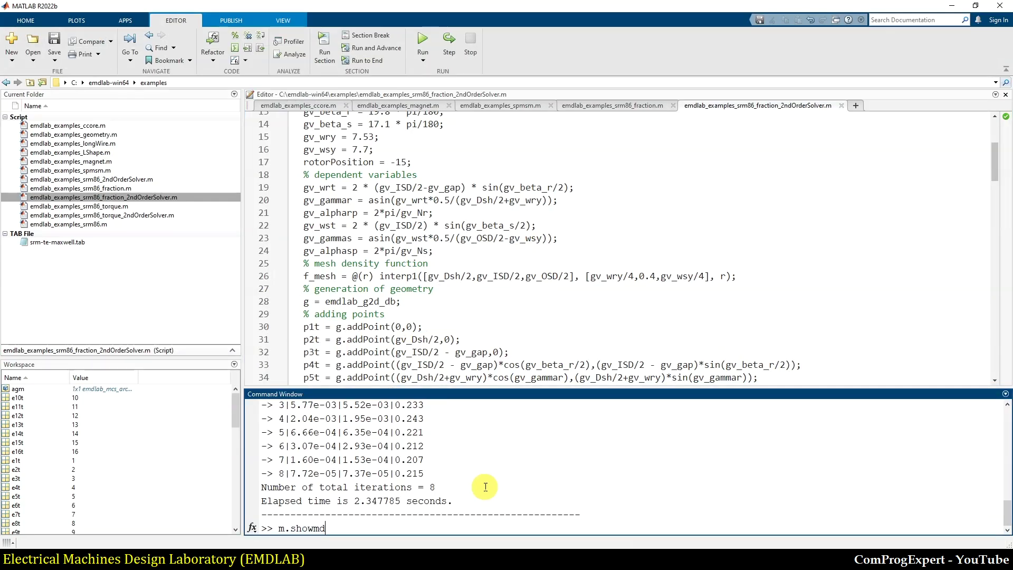
key(Return)
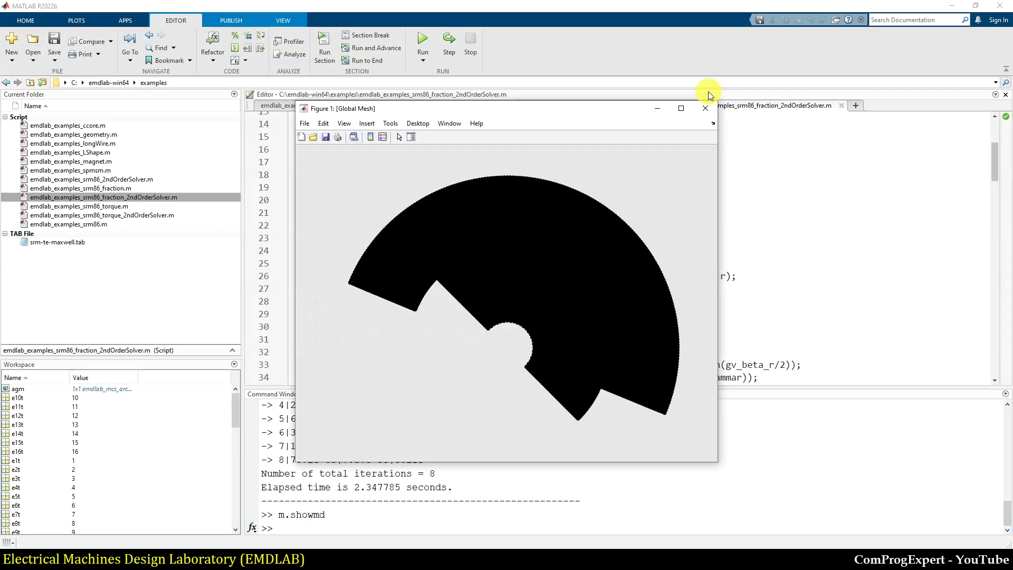
click(681, 109)
Examine the second-order mesh nodes up close around the air gap, restore the full view and close the figure.
drag(520, 293, 682, 390)
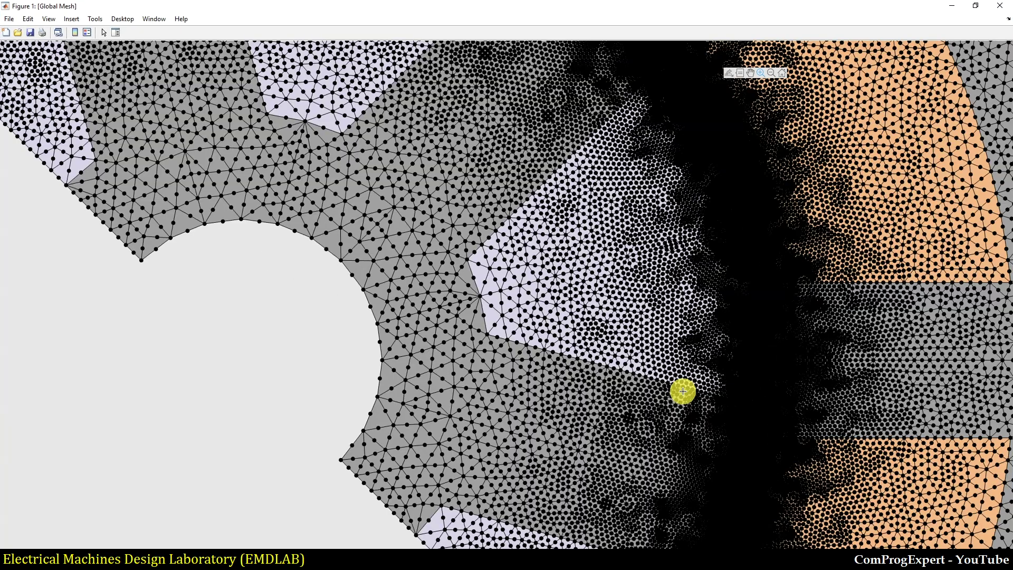
drag(652, 221, 825, 430)
scroll(648, 303, up, 3)
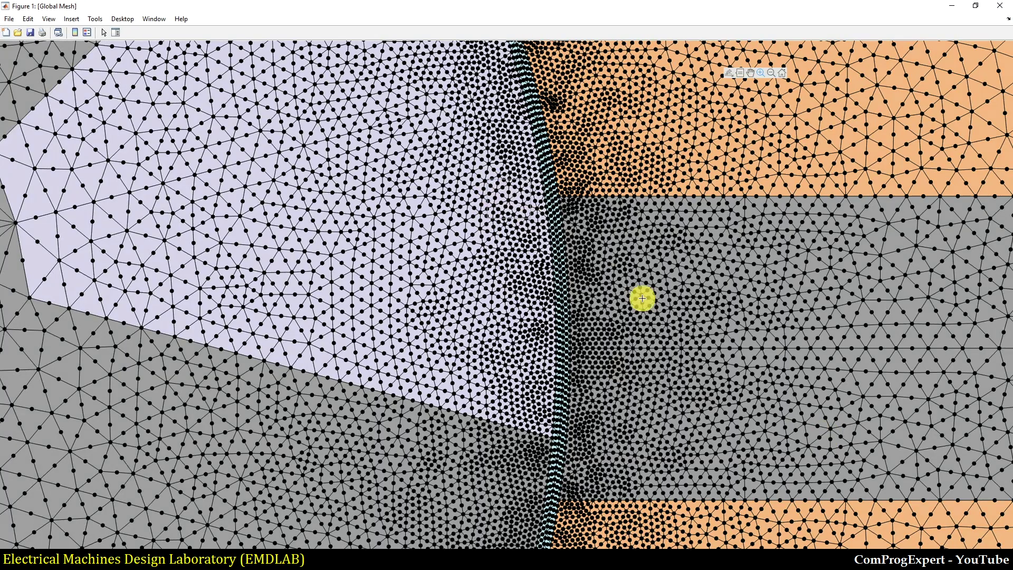
scroll(541, 241, up, 5)
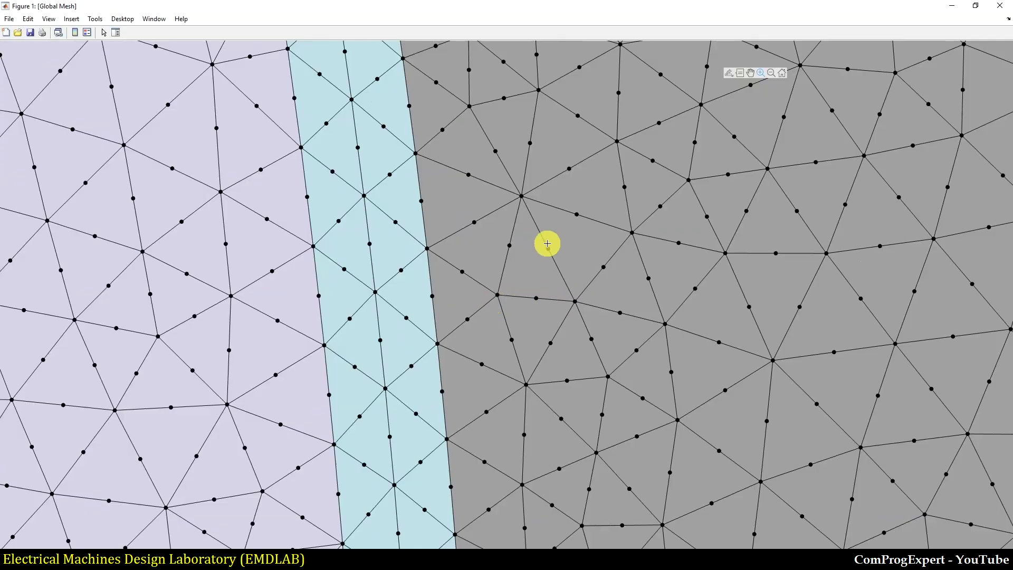
double_click(547, 301)
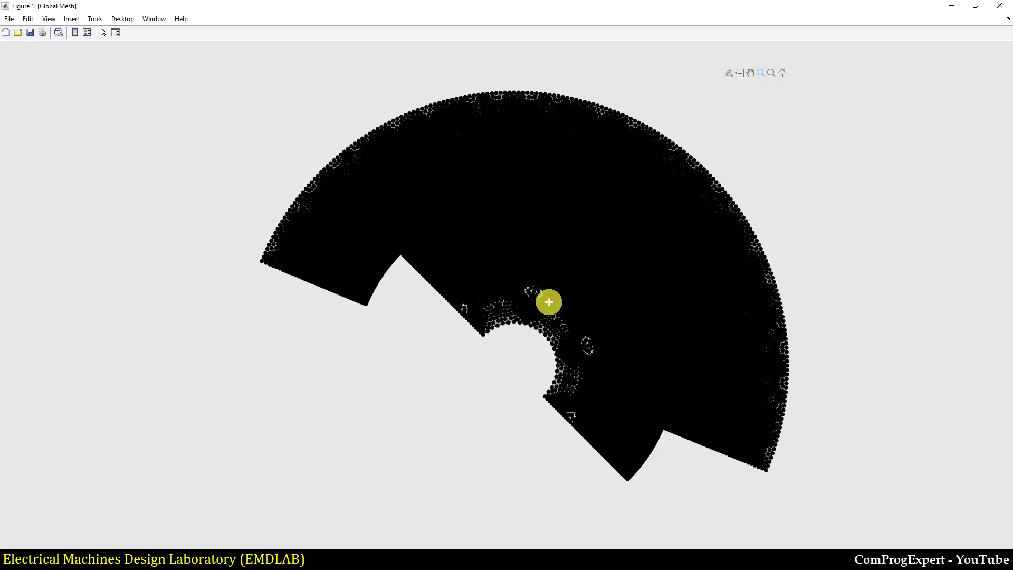
click(998, 6)
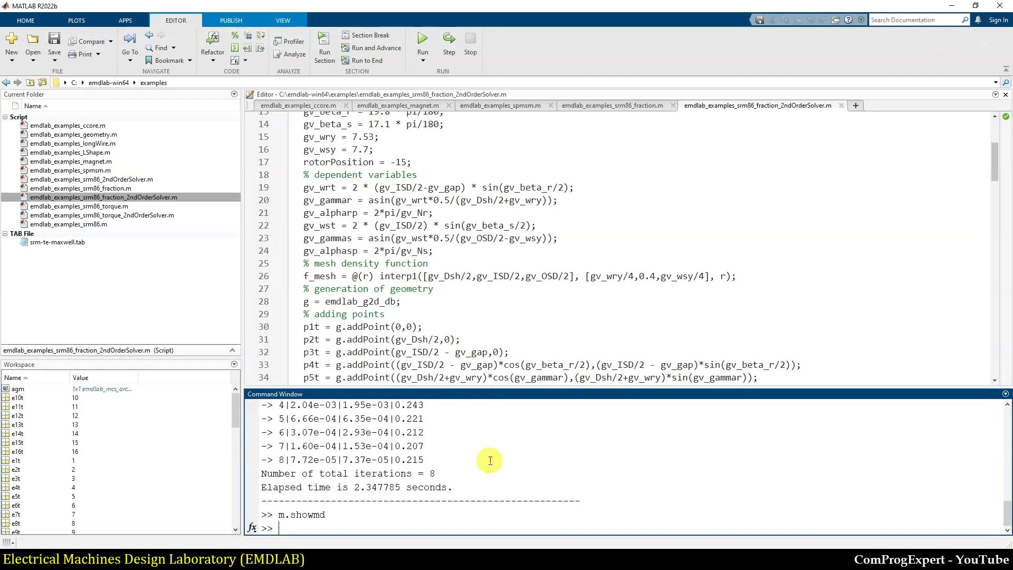
Switch to the emdlab_examples_srm86_fraction.m script, run it again and maximize its flux density figure.
click(606, 107)
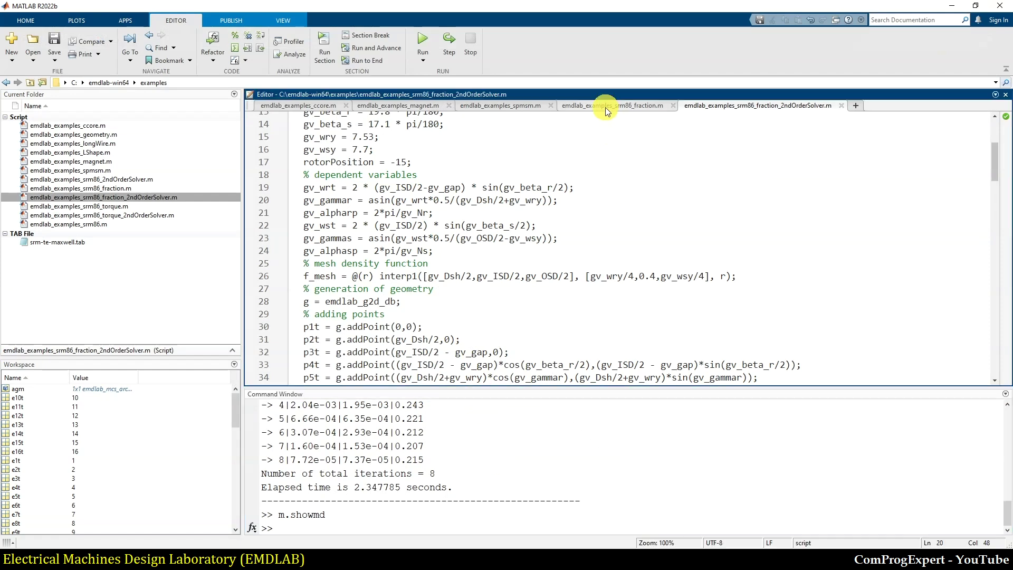
click(427, 39)
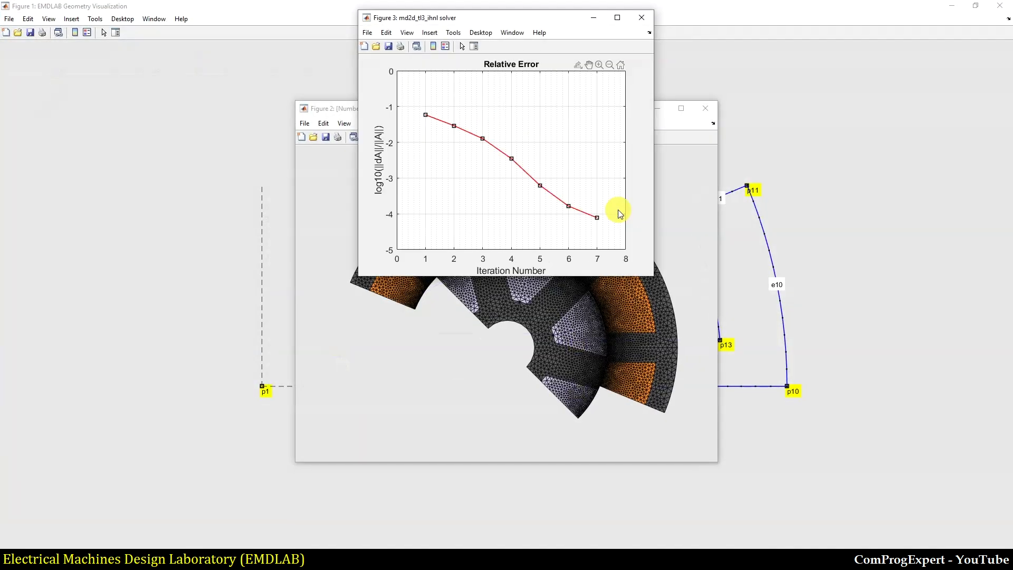
click(617, 21)
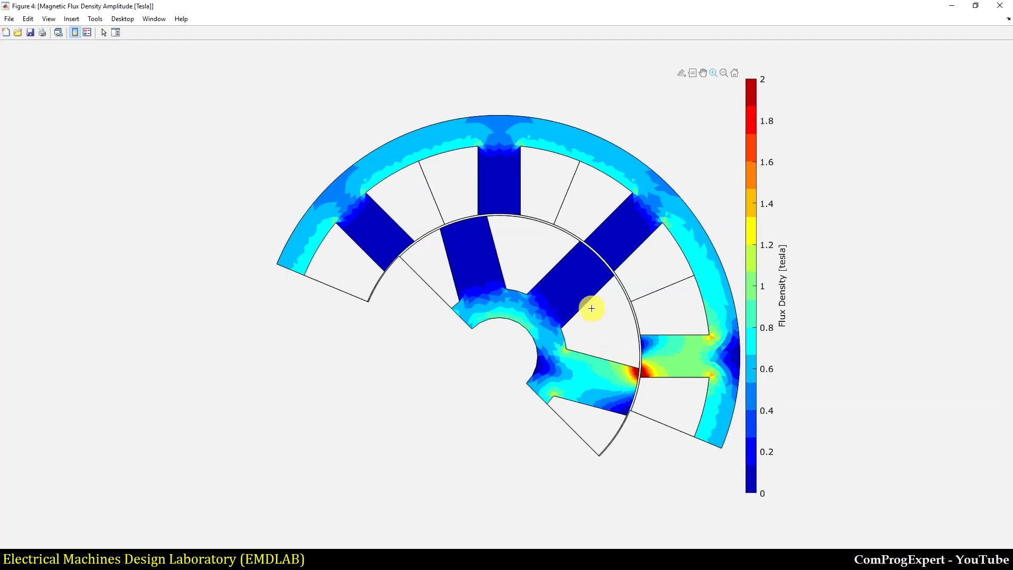
Examine the flux density up close where the rotor and stator poles meet, and restore the full view.
drag(535, 288, 696, 436)
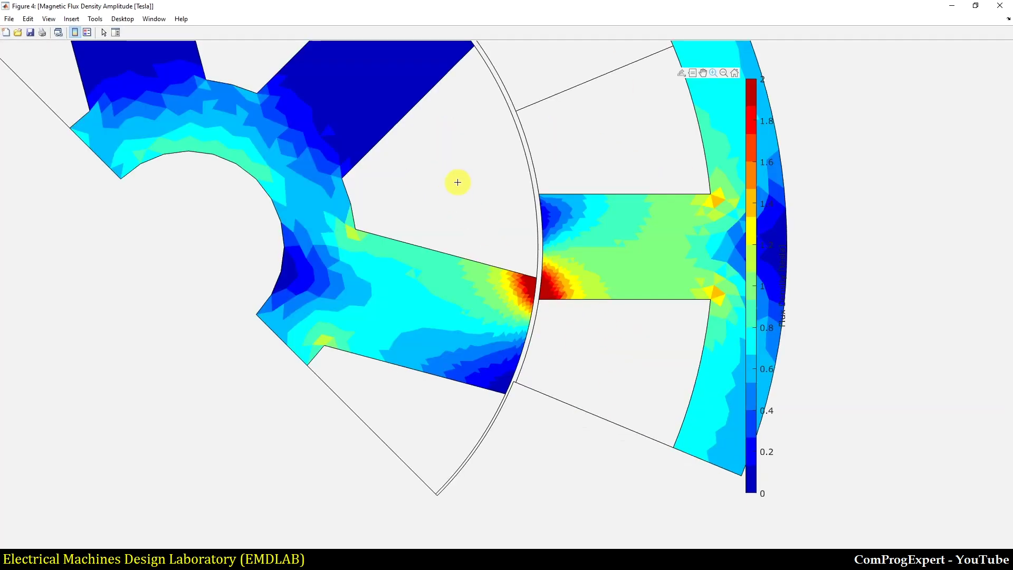
click(601, 306)
click(555, 393)
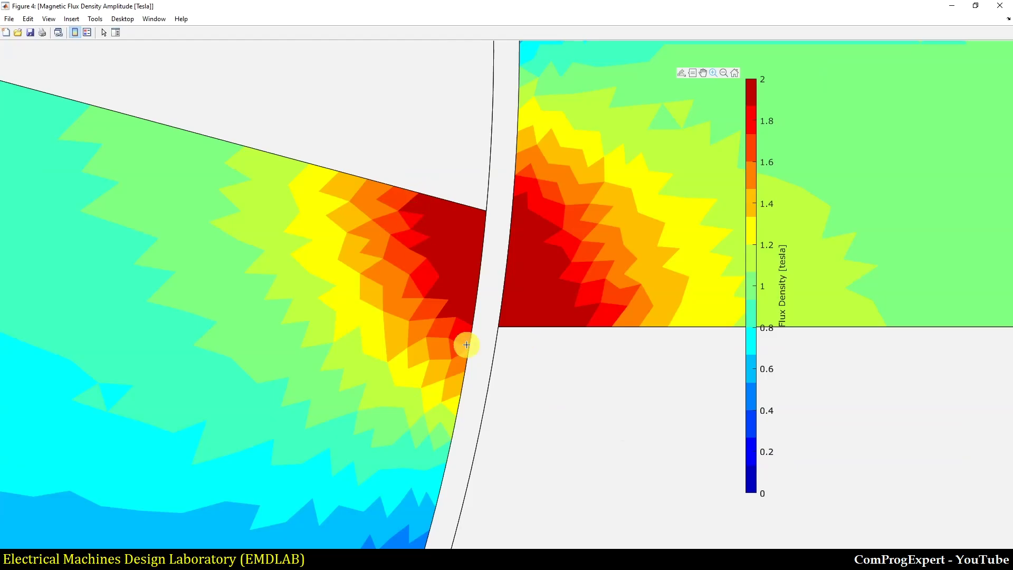
double_click(478, 404)
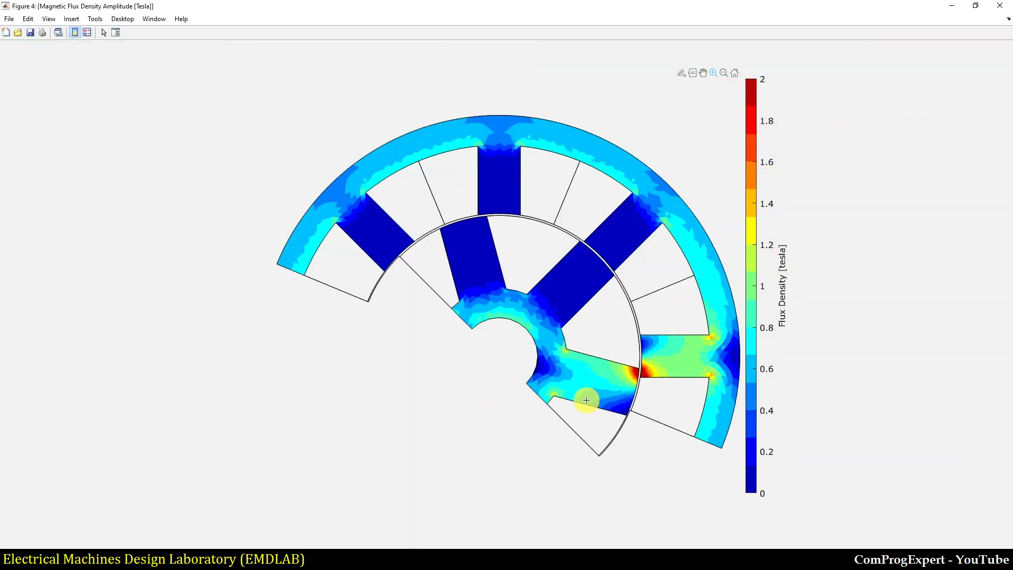
double_click(663, 379)
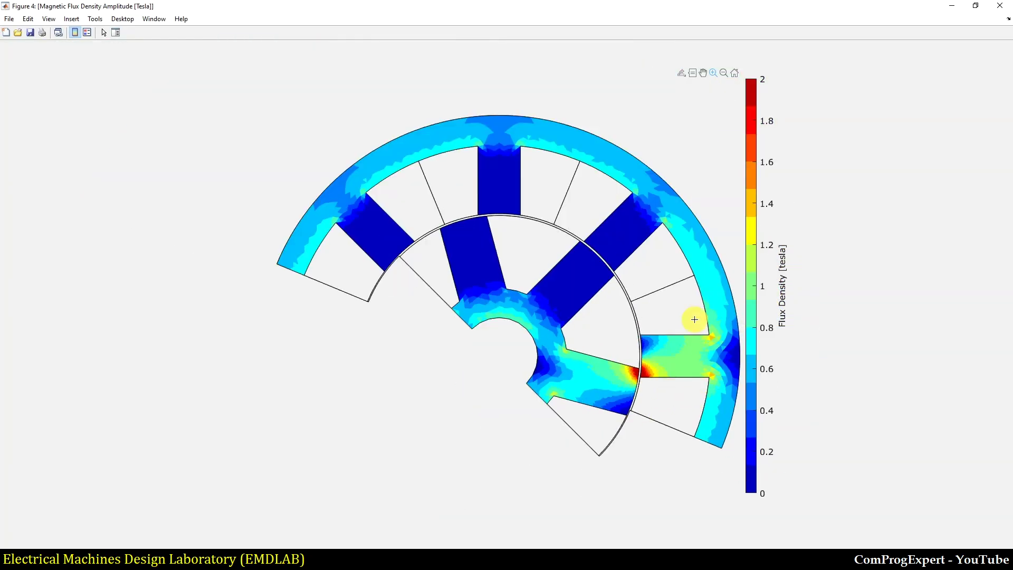
Examine the element-wise flux density at the corner where the excited stator pole joins the yoke.
drag(694, 320, 748, 388)
scroll(436, 327, down, 4)
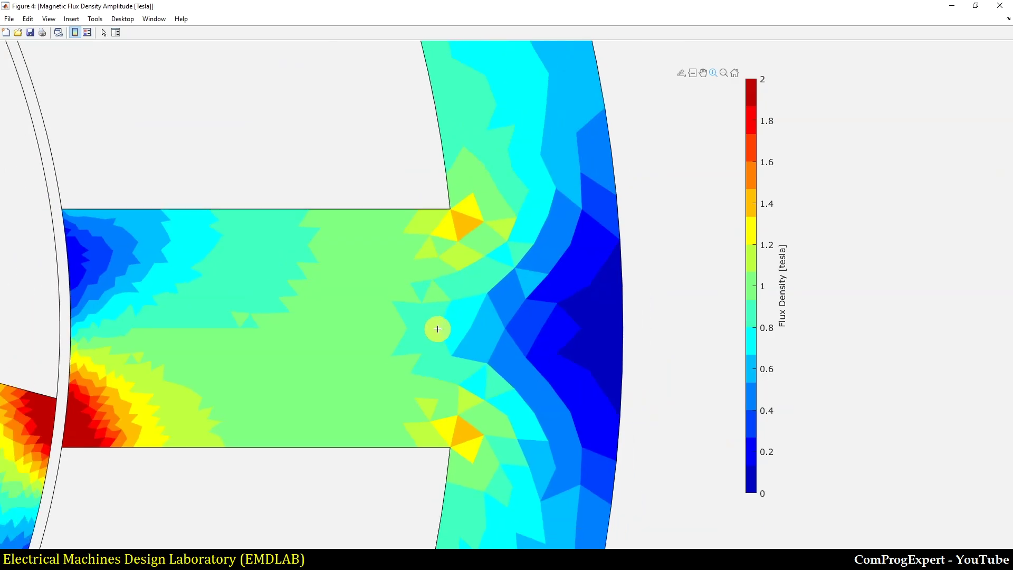
scroll(438, 329, down, 1)
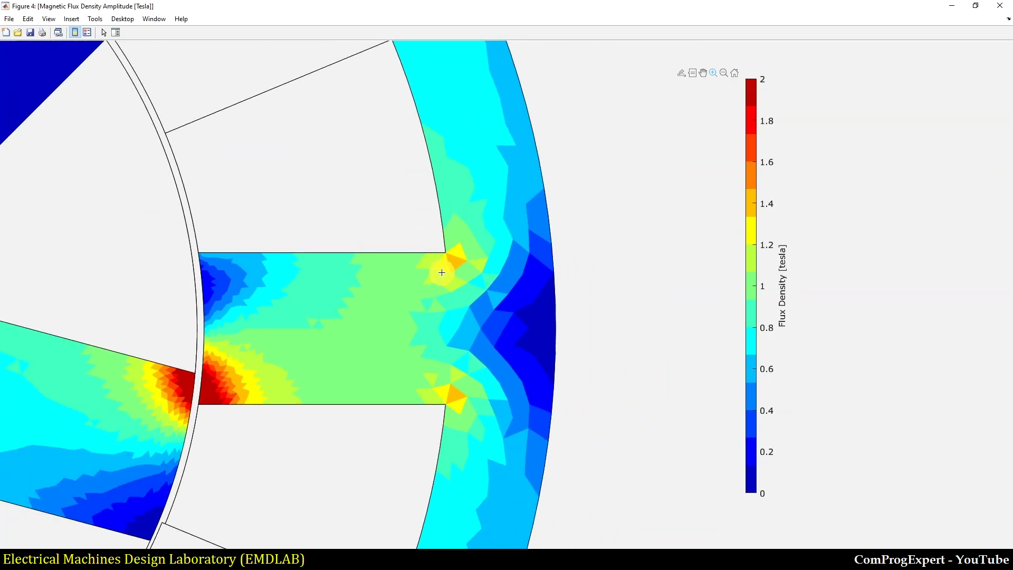
drag(404, 290, 501, 206)
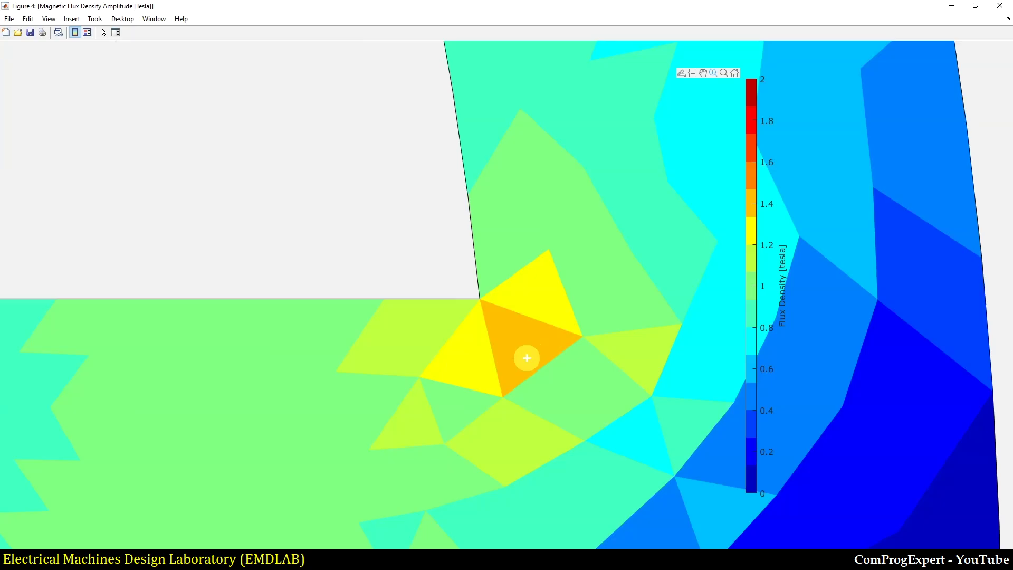
scroll(527, 414, down, 2)
scroll(531, 415, down, 2)
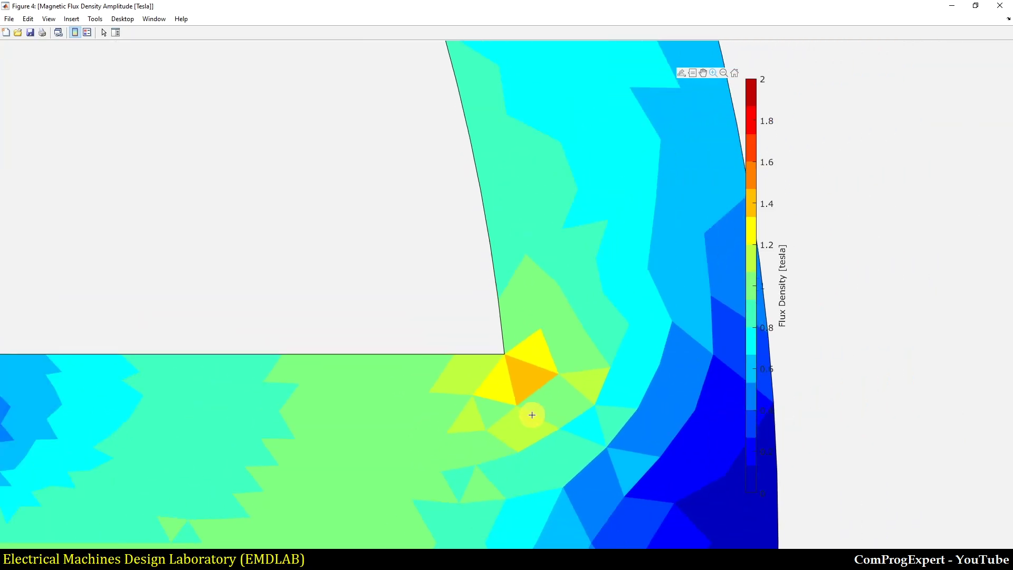
scroll(532, 414, down, 1)
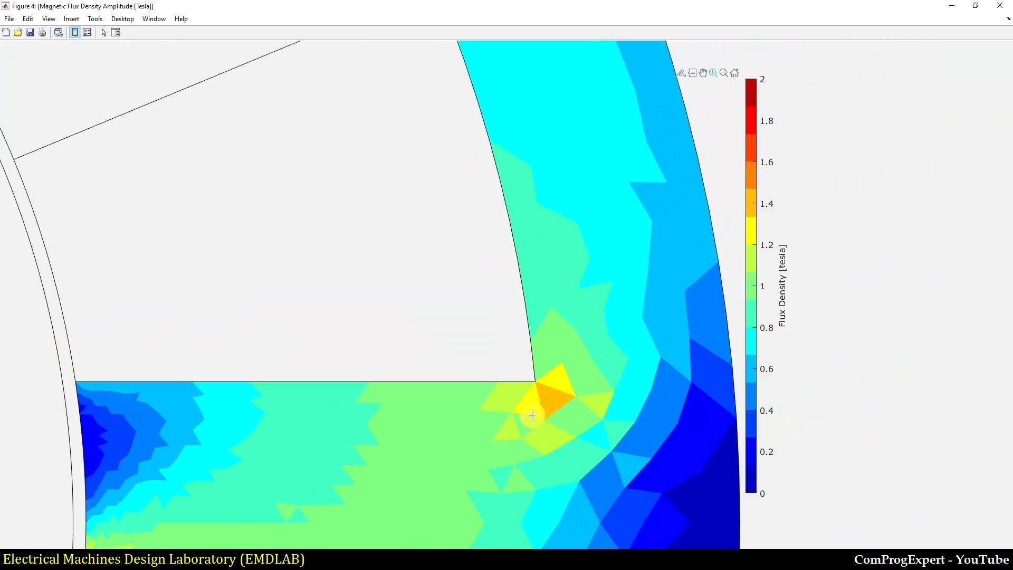
scroll(531, 414, down, 1)
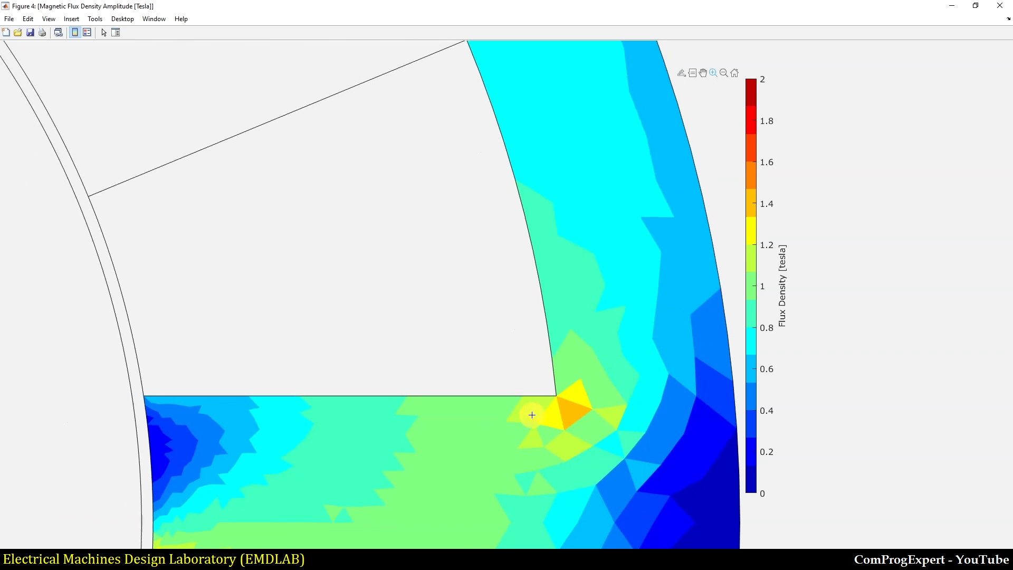
Recheck the flux density across the air gap at the overlapping pole tips and close the flux density figure.
double_click(483, 323)
click(643, 384)
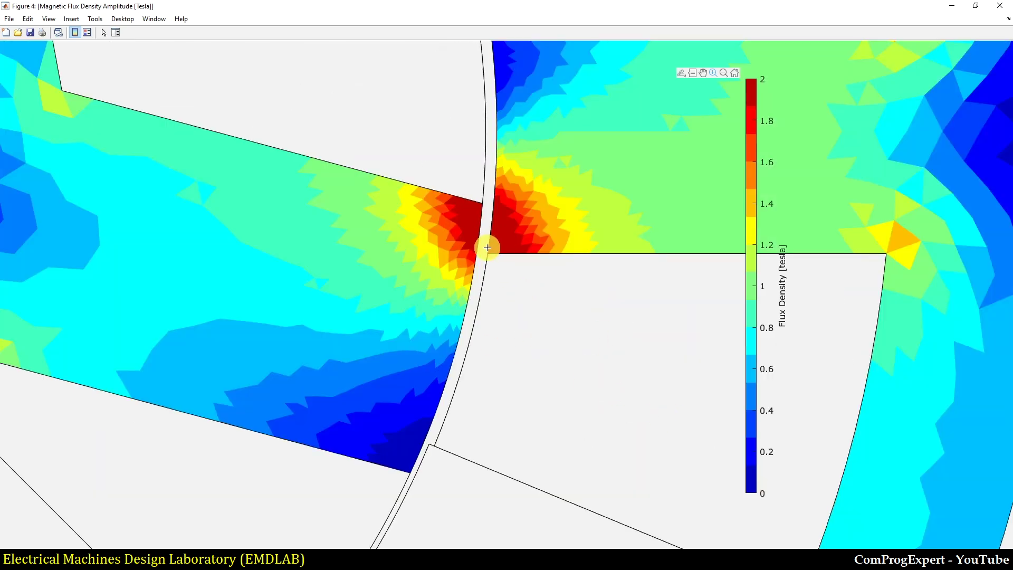
double_click(486, 247)
click(999, 5)
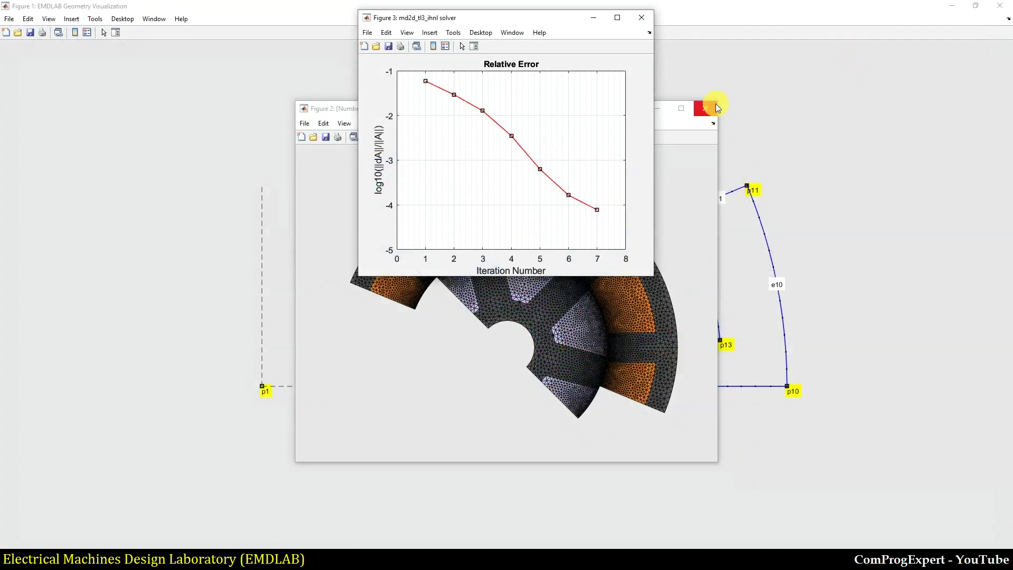
Close the mesh, solver error and geometry figures from the rerun fractional motor script.
click(707, 108)
click(642, 17)
click(1000, 5)
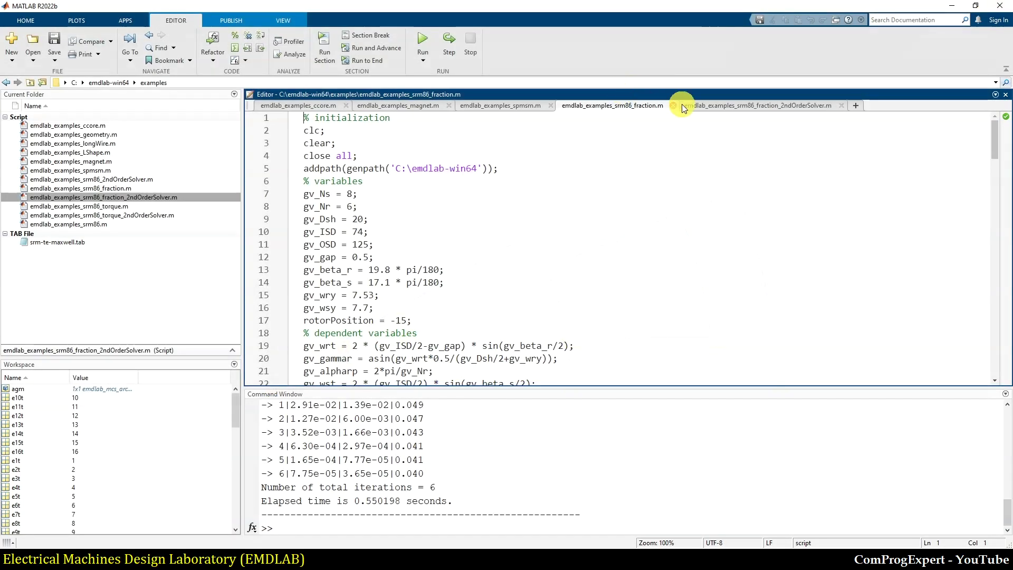
Run the emdlab_examples_srm86_fraction_2ndOrderSolver.m script and enlarge its flux density figure to full screen.
click(681, 104)
click(429, 36)
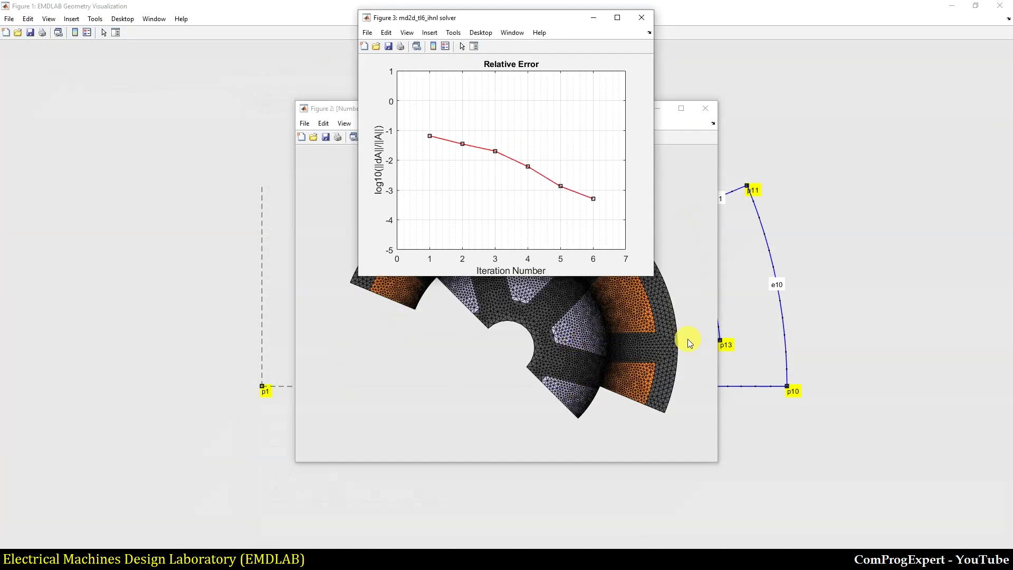
click(618, 19)
Examine the second-order flux density where the rotor and stator pole tips overlap, and restore the full view.
scroll(730, 362, up, 5)
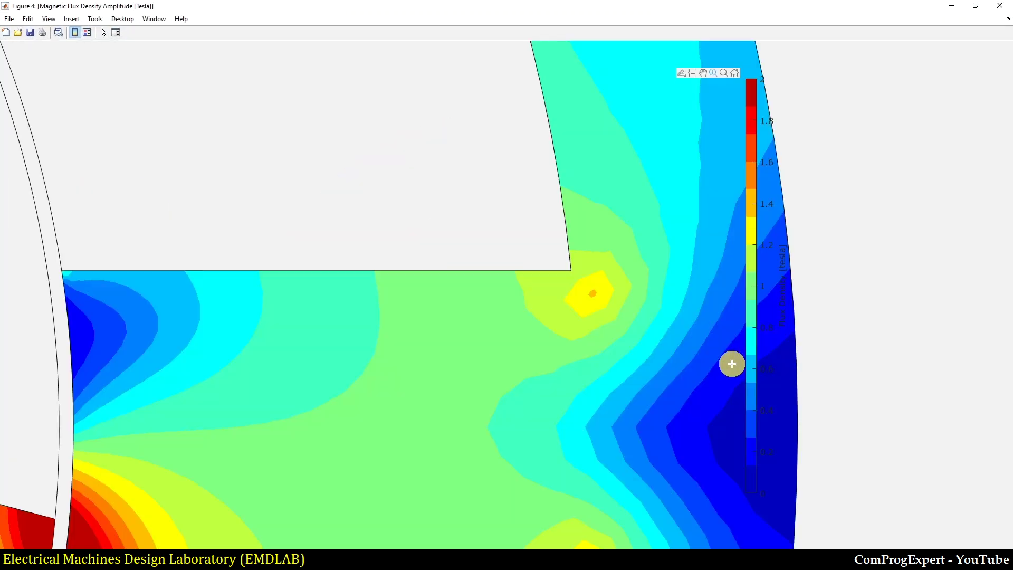
double_click(582, 357)
scroll(679, 401, up, 5)
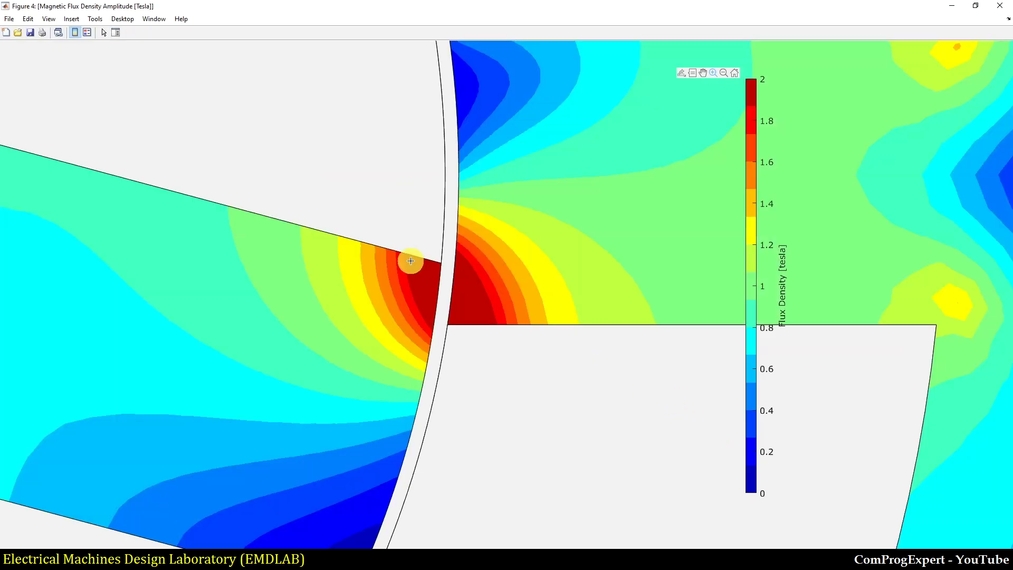
scroll(436, 292, up, 1)
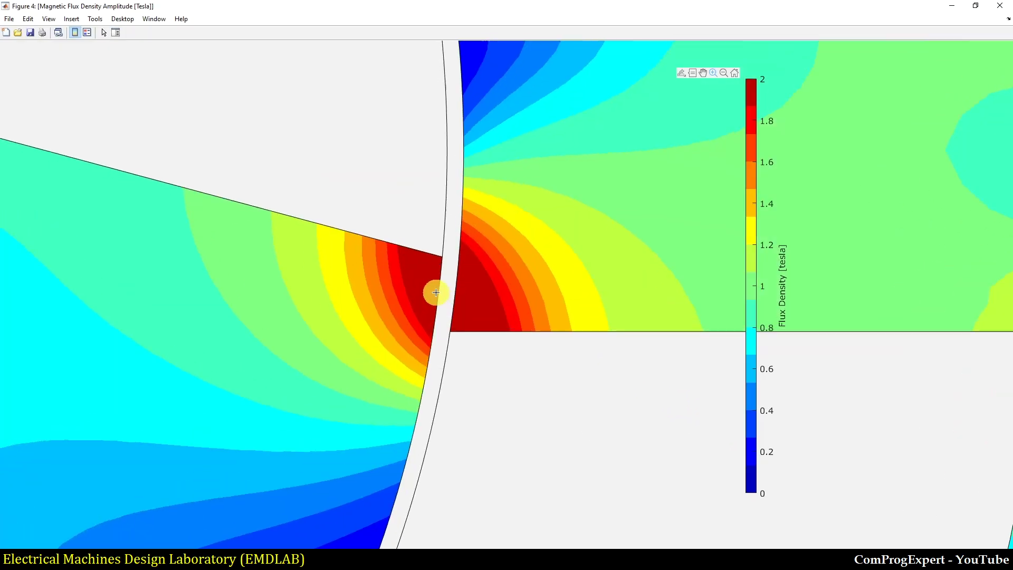
scroll(436, 292, down, 2)
scroll(436, 292, down, 1)
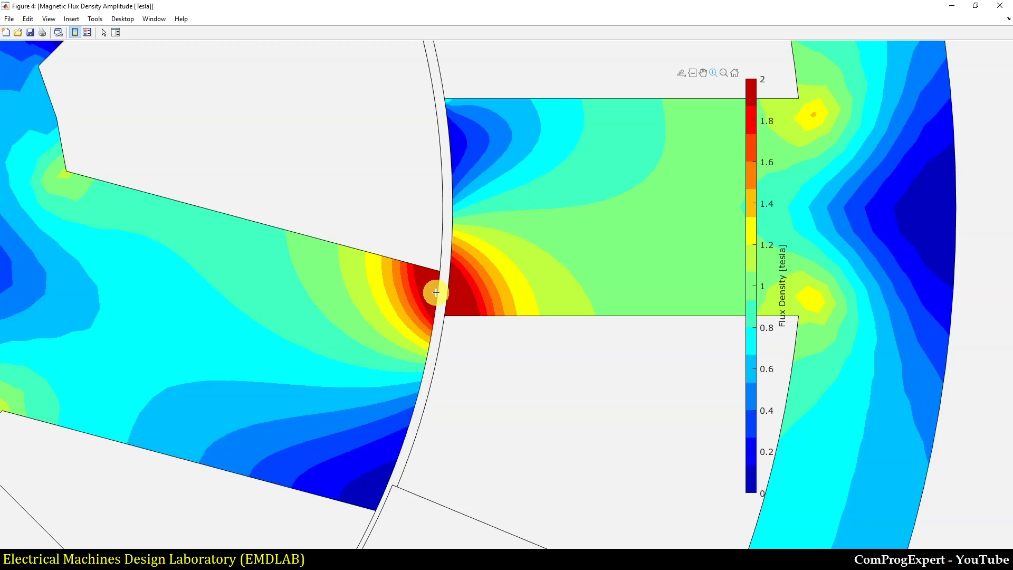
scroll(435, 292, down, 3)
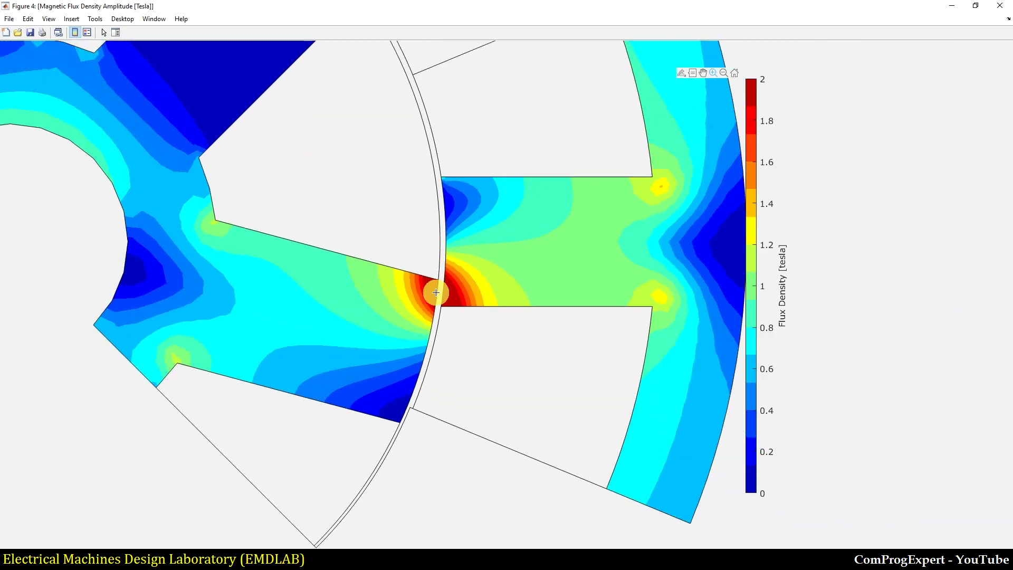
double_click(427, 291)
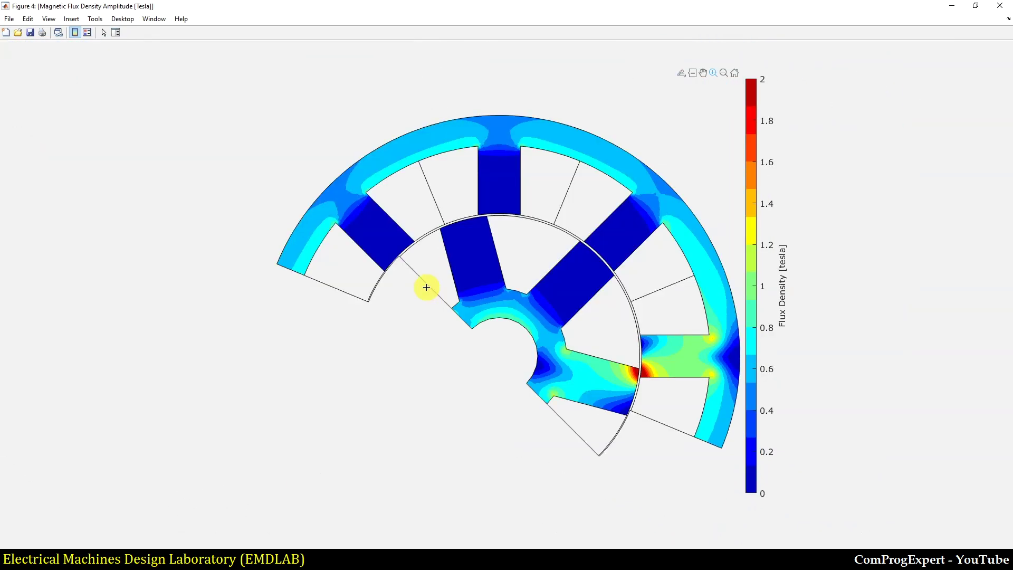
Close the flux density, solver error, mesh and geometry figures from the second-order fractional motor run.
click(998, 10)
click(655, 20)
click(703, 106)
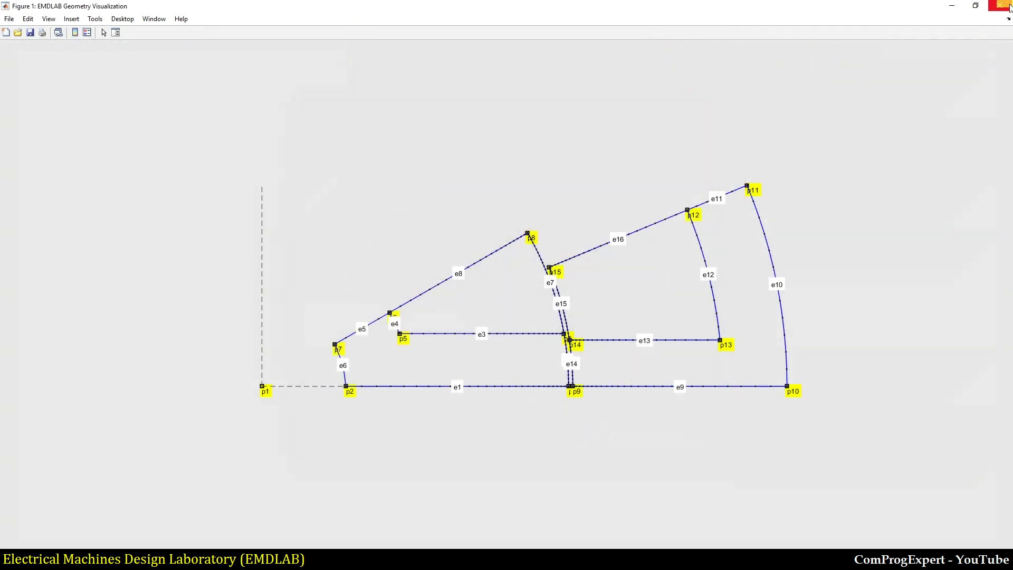
click(1008, 6)
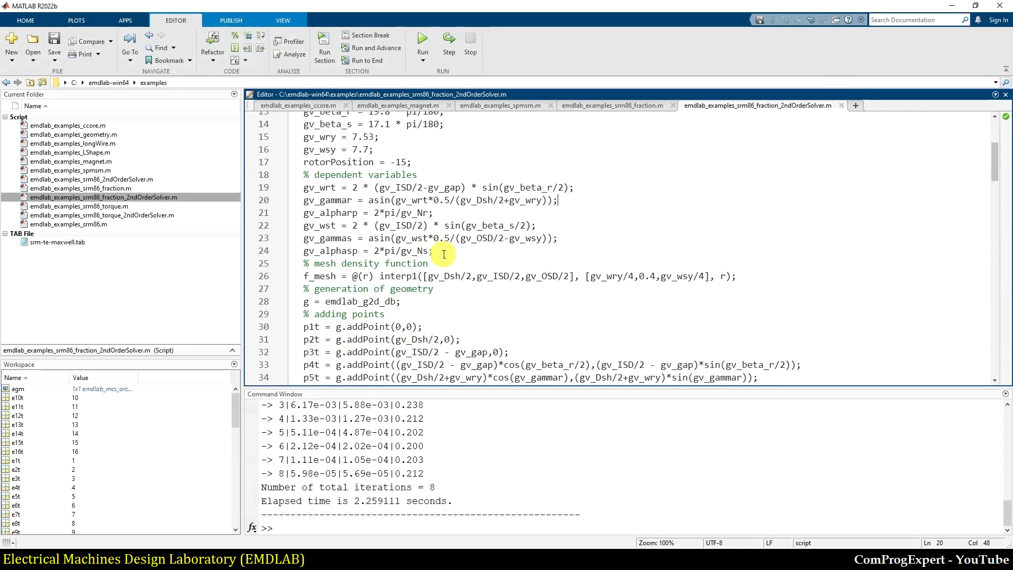
Open and run emdlab_examples_srm86.m, and enlarge its flux density figure to full screen.
scroll(520, 322, down, 3)
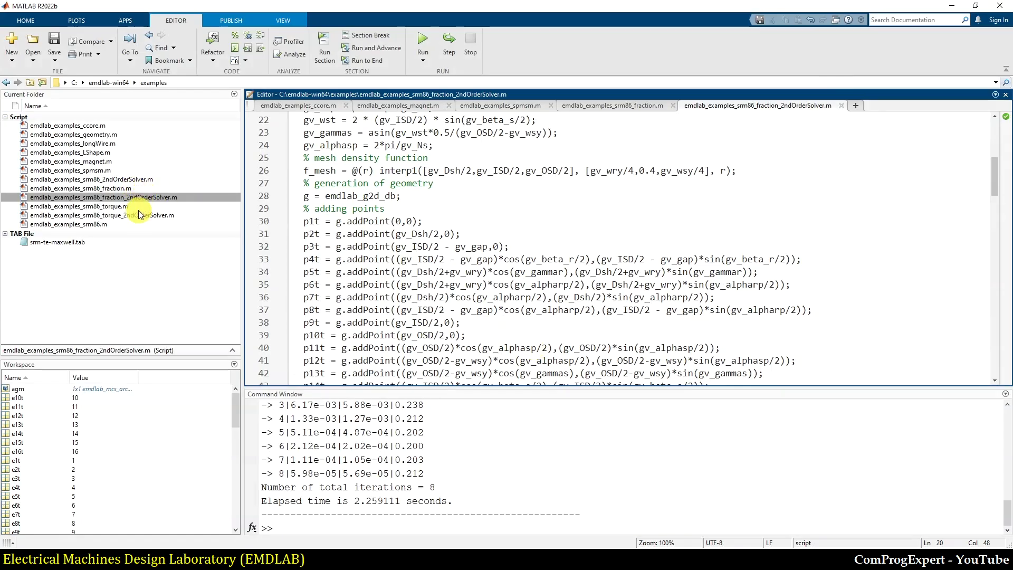
double_click(106, 225)
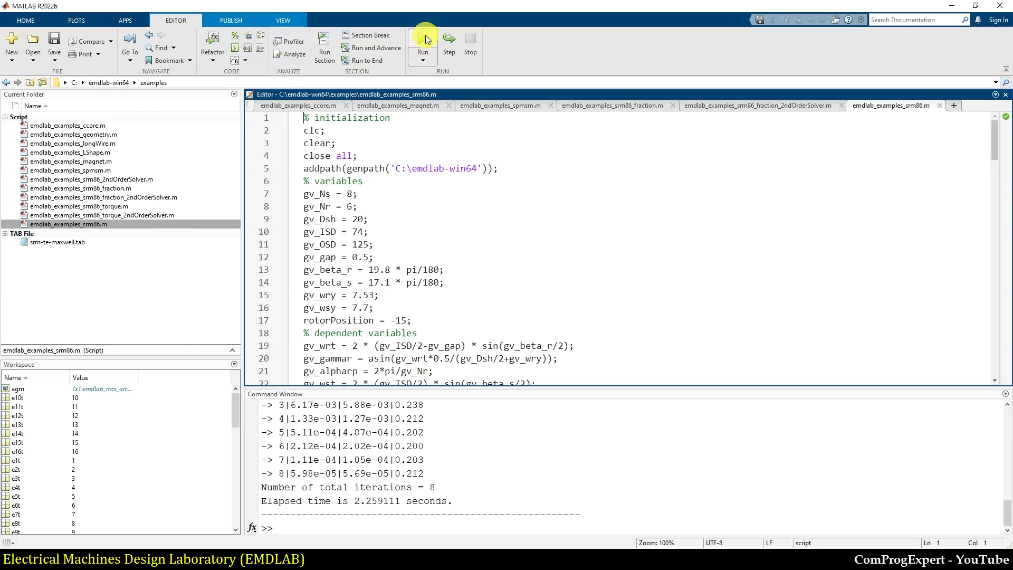
click(425, 39)
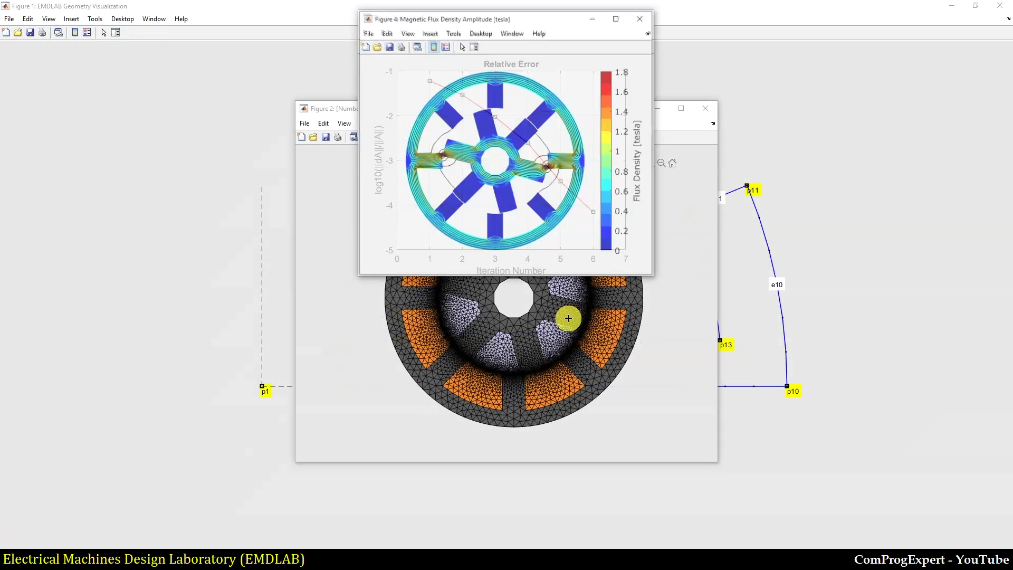
click(617, 19)
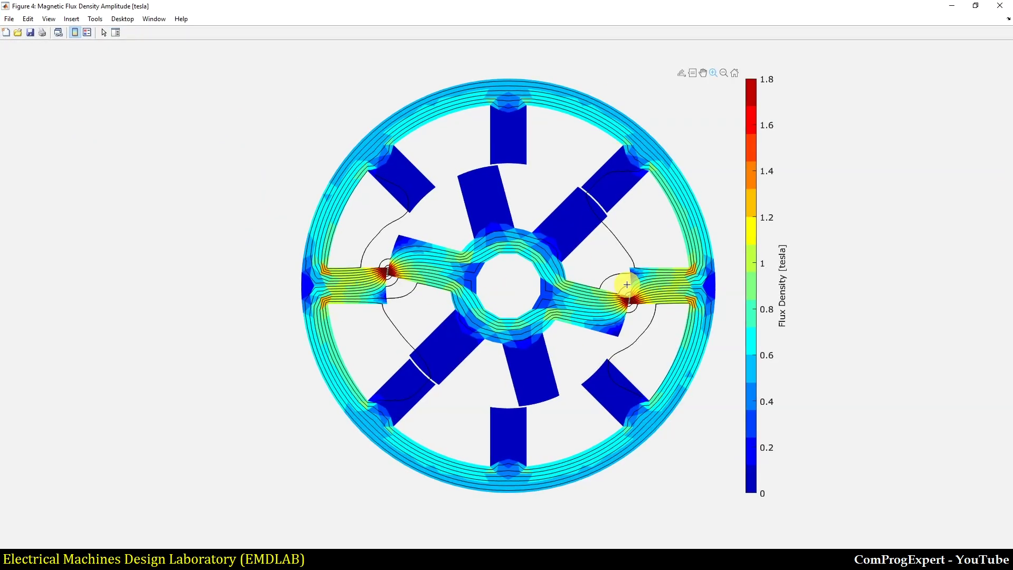
Examine the full motor's flux density and flux lines at the overlapping pole tips, and close that figure.
drag(583, 242, 656, 336)
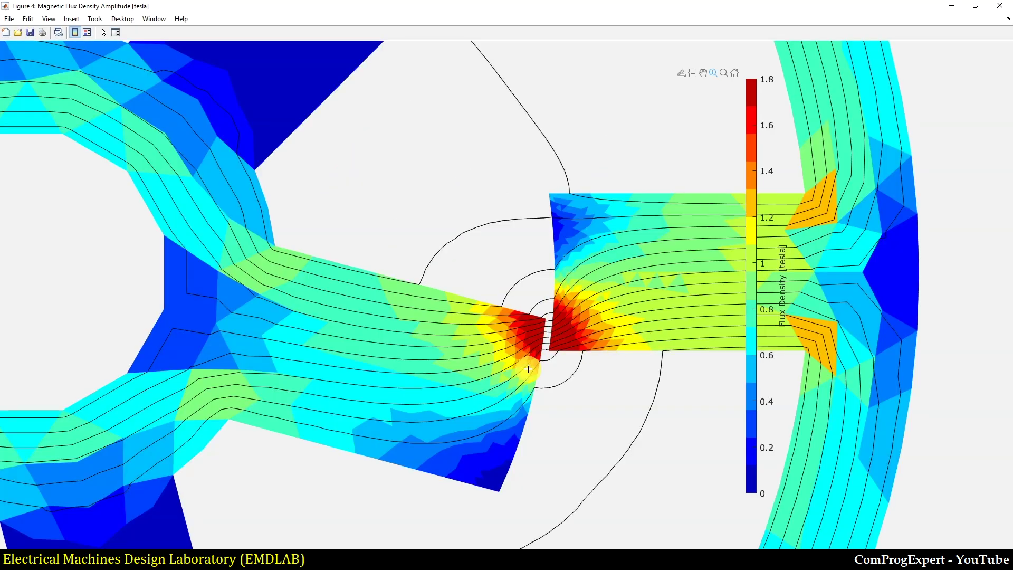
double_click(636, 285)
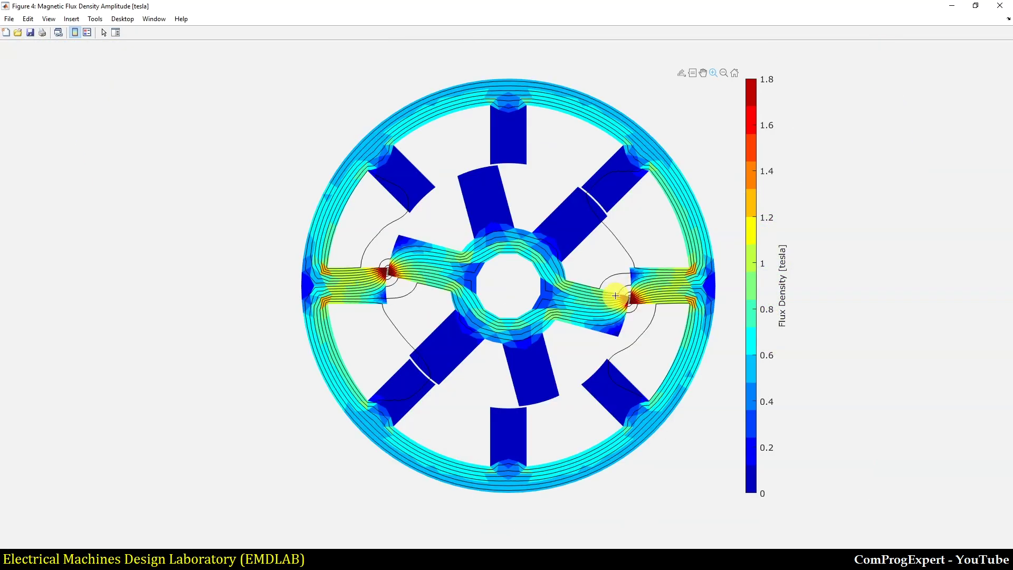
click(1000, 5)
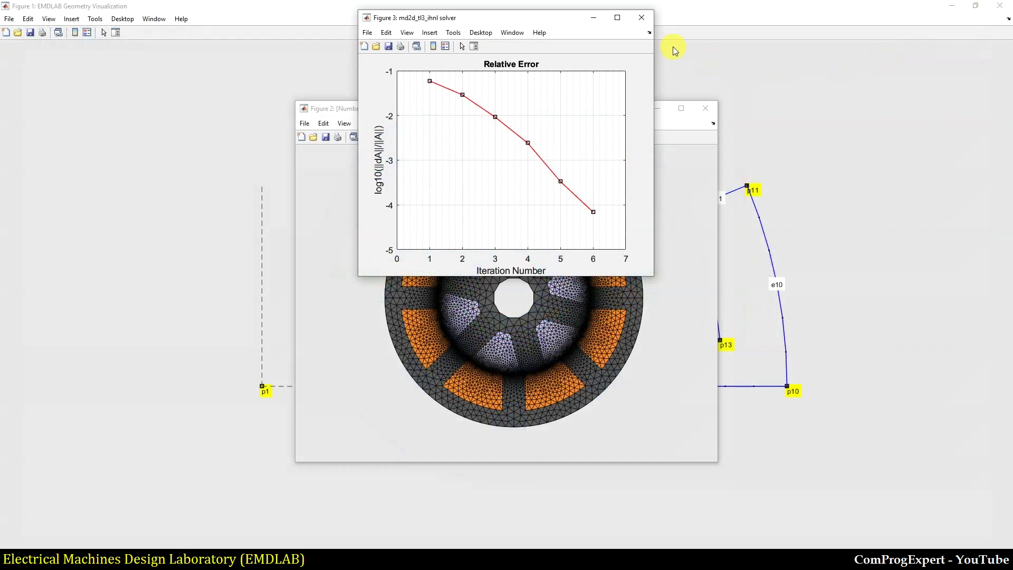
Close the solver error, mesh and geometry figures from the full motor run.
click(642, 18)
click(705, 108)
click(1005, 6)
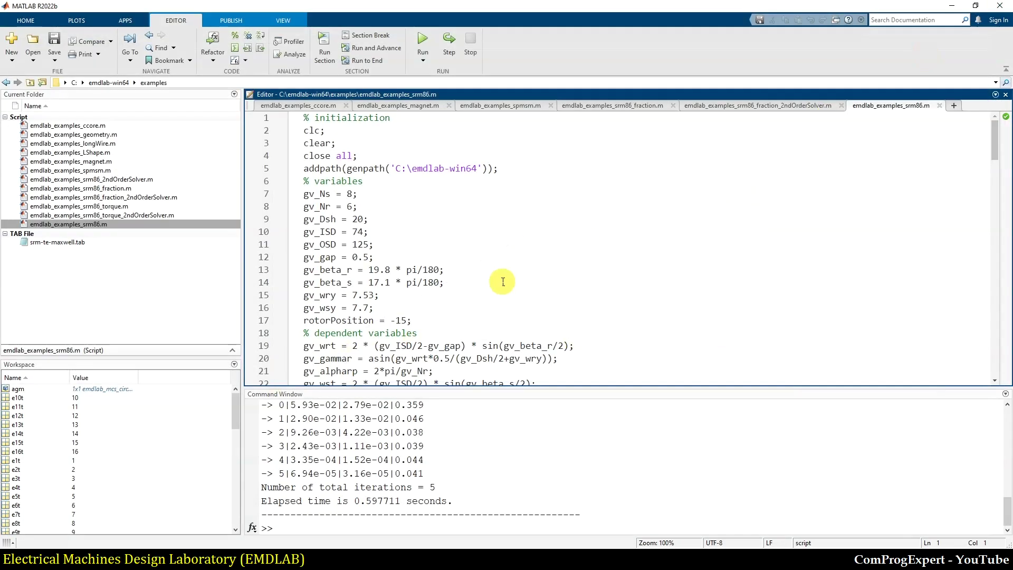
Open and run emdlab_examples_geometry.m, and close its mesh and geometry figures after viewing them.
click(73, 134)
click(473, 244)
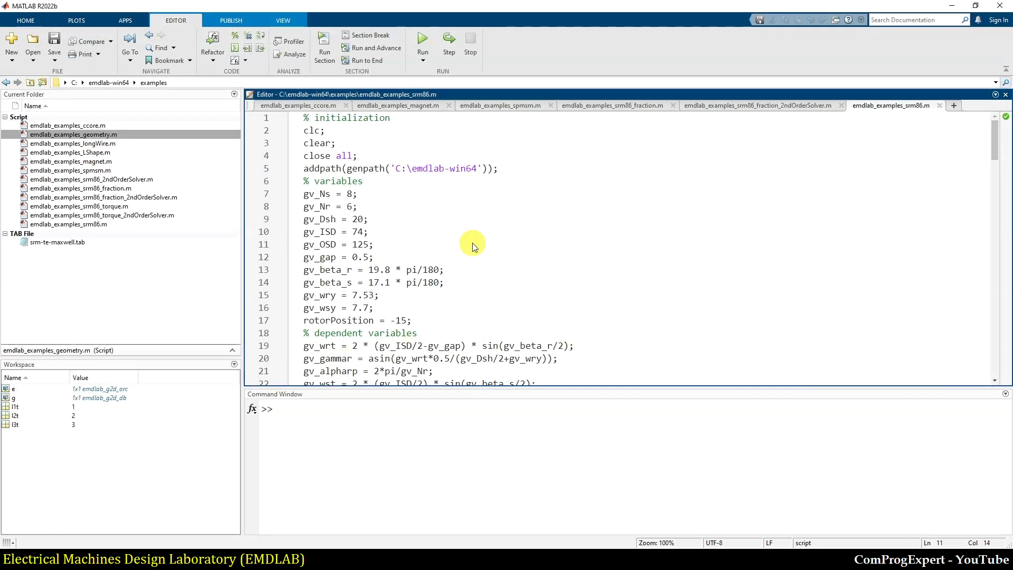
double_click(81, 135)
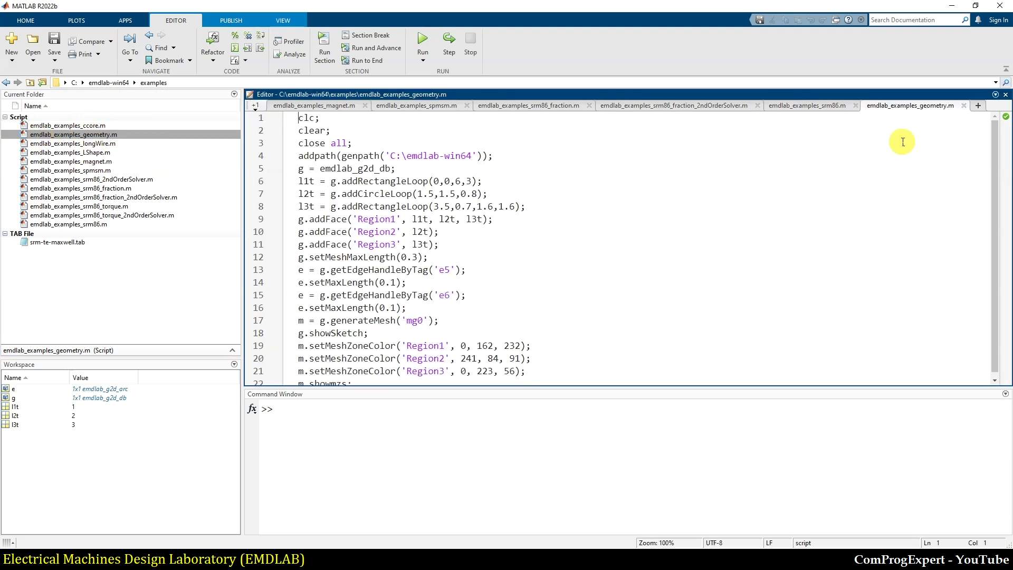
click(422, 40)
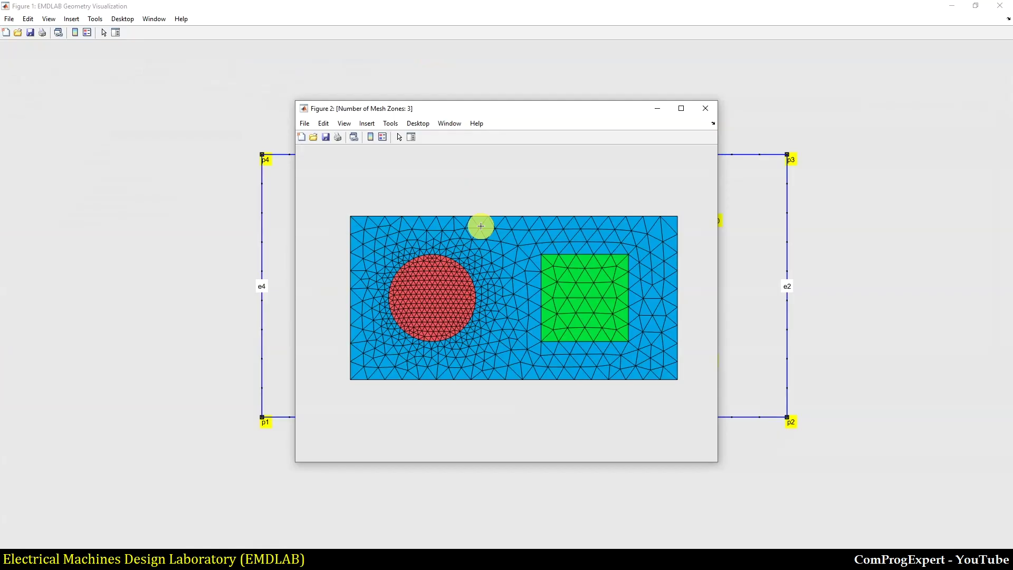
click(705, 108)
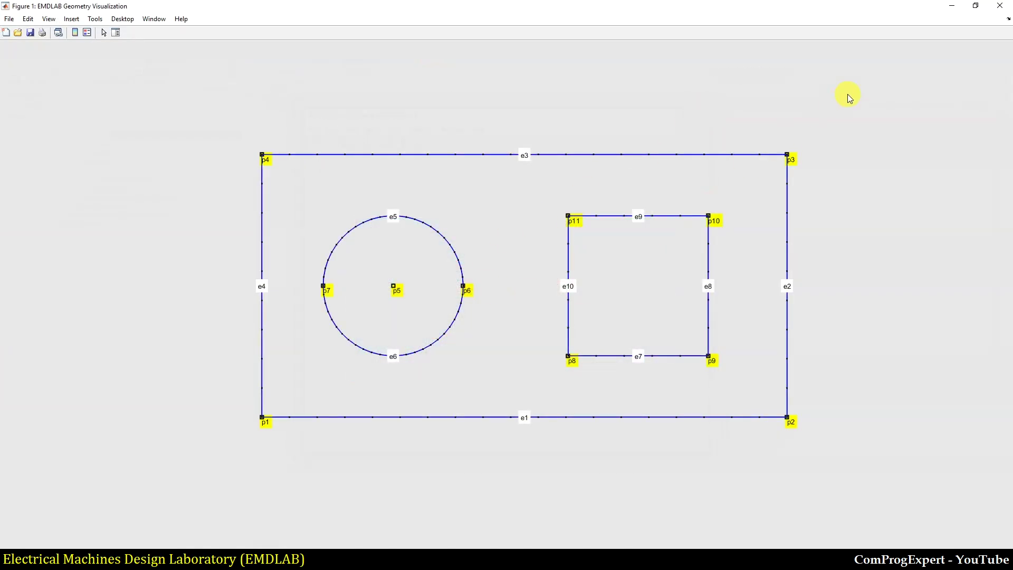
click(999, 5)
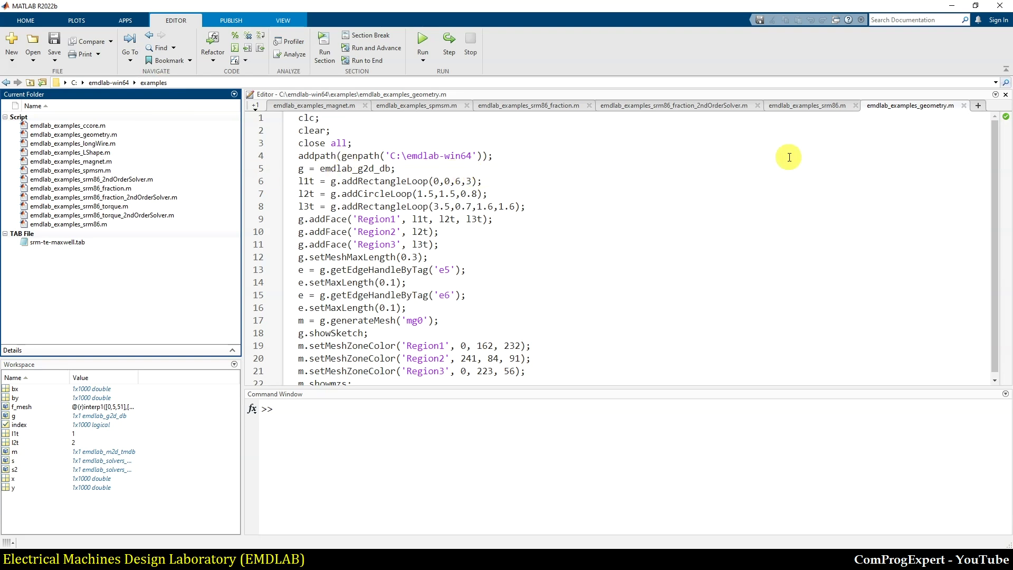
Copy the entire code of emdlab_examples_srm86.m and close the script editor.
click(805, 106)
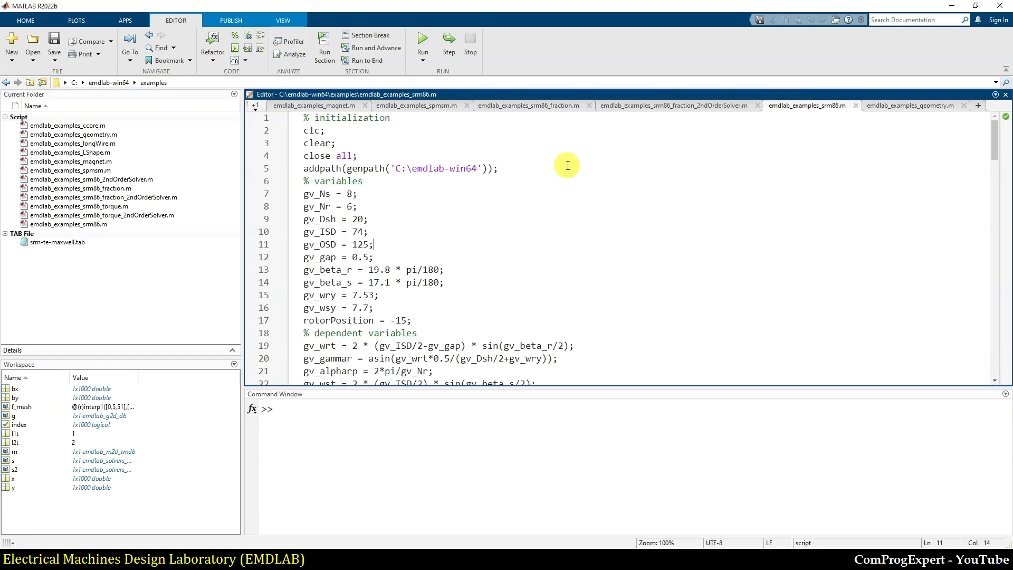
key(ctrl+a)
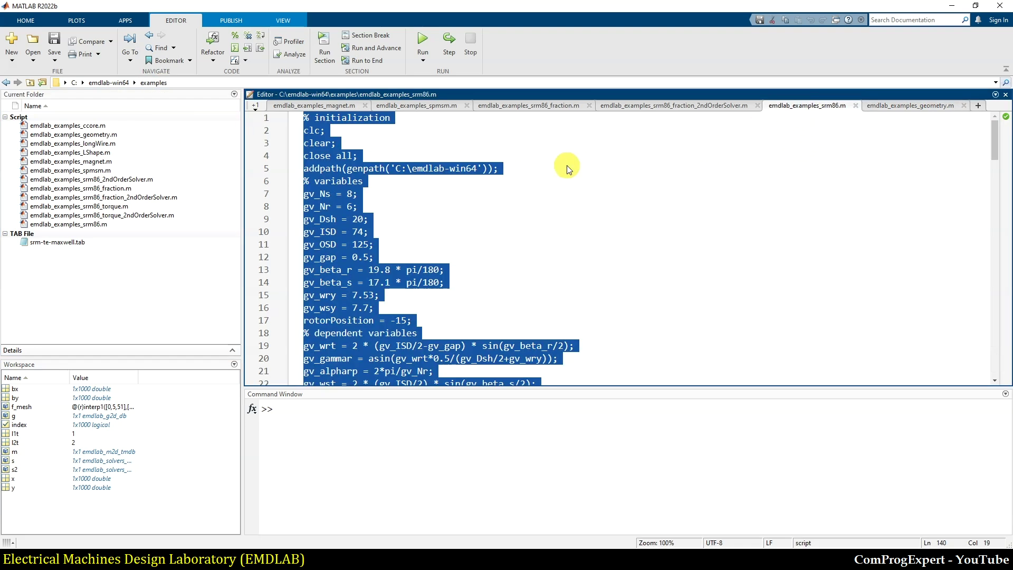
scroll(501, 258, down, 11)
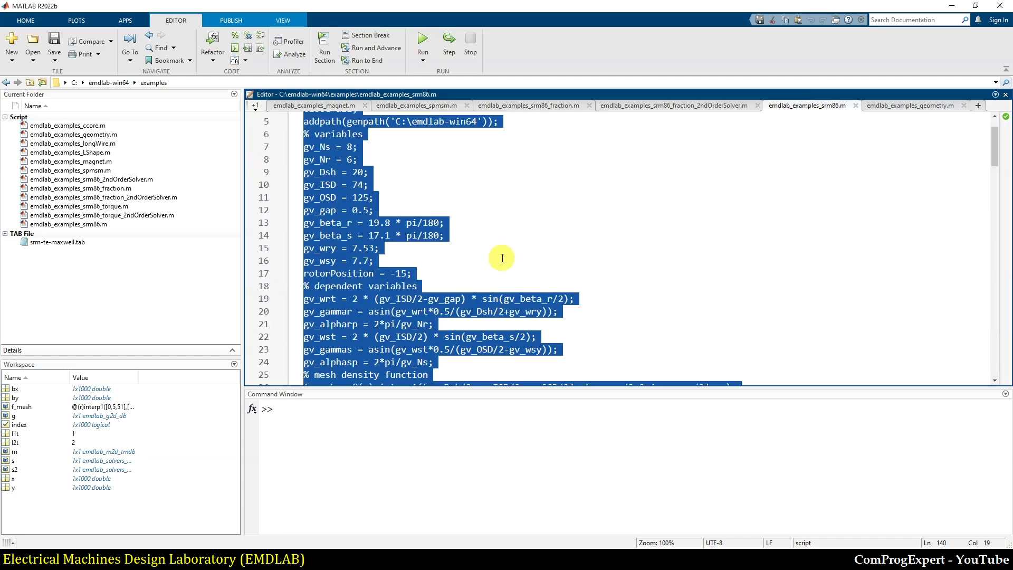
click(1005, 95)
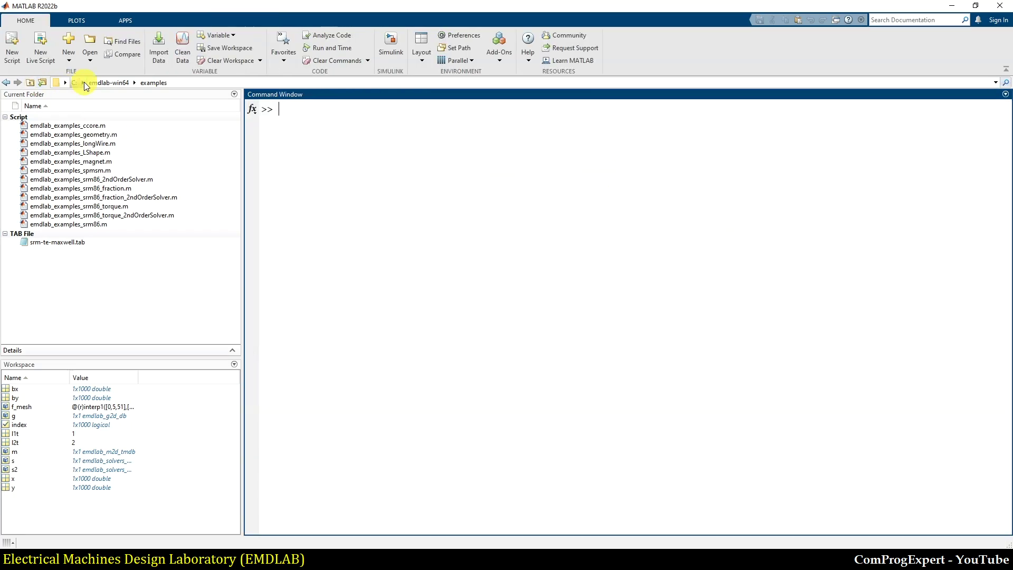
Create a folder named my_files in Downloads and make it the current working folder.
click(42, 82)
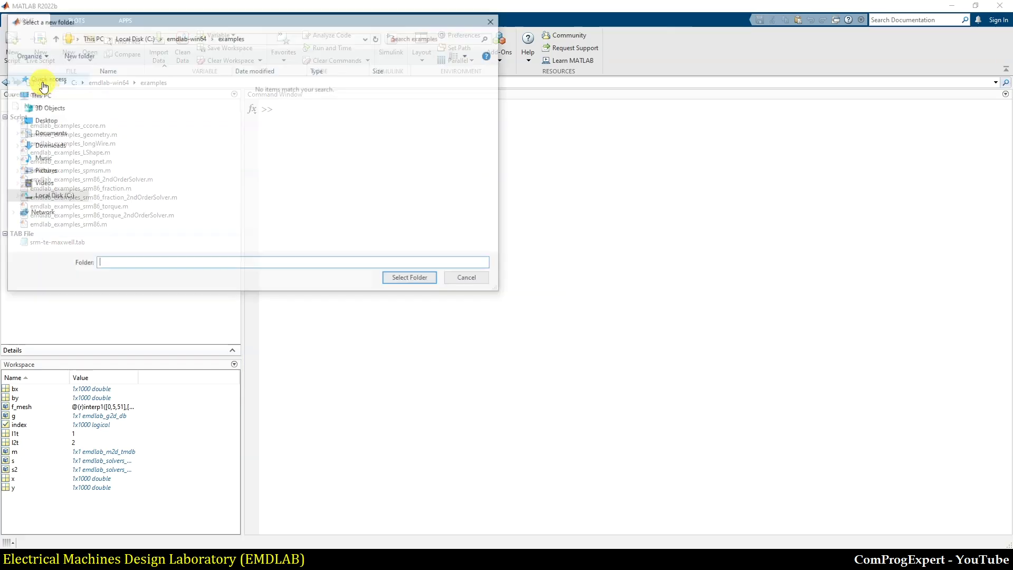
click(46, 146)
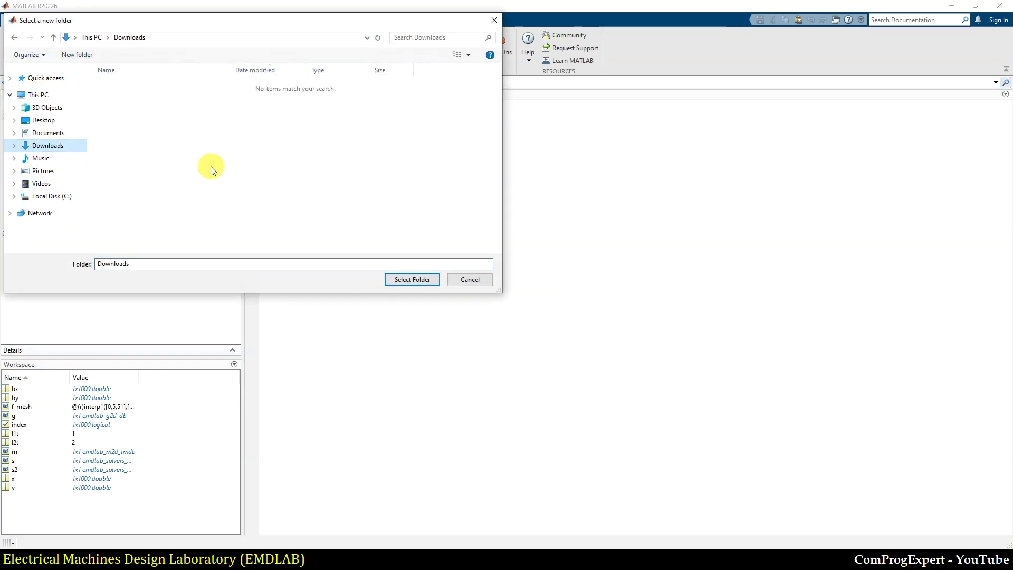
right_click(219, 173)
mouse_move(287, 296)
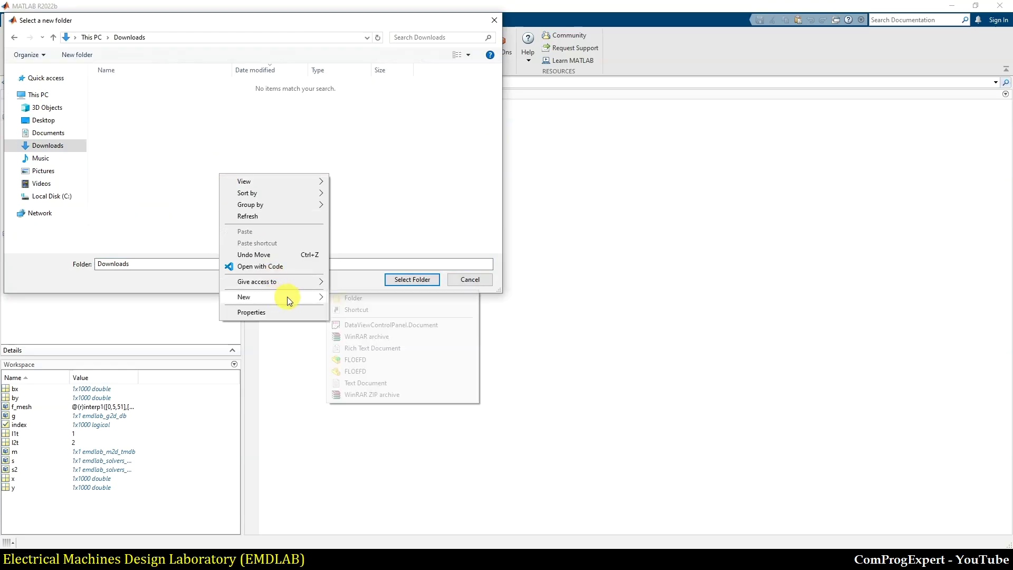
click(384, 300)
text(my)
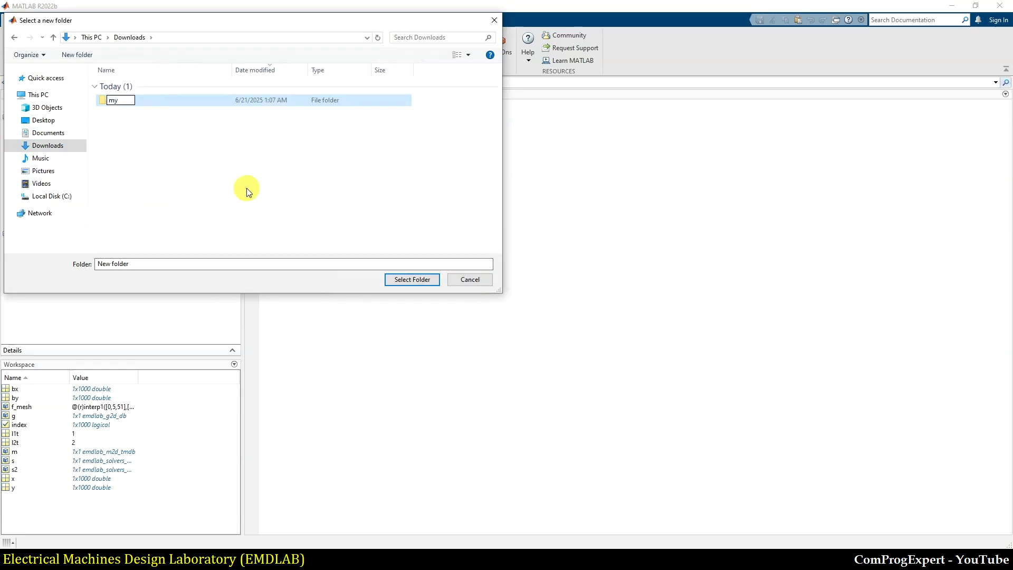
text(_files)
key(Return)
click(402, 282)
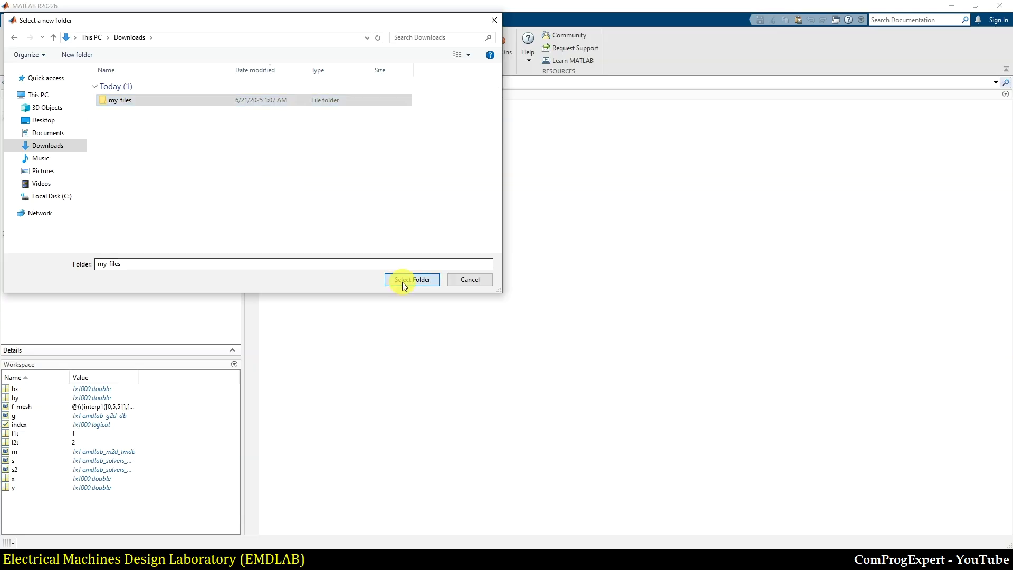
right_click(136, 163)
click(17, 72)
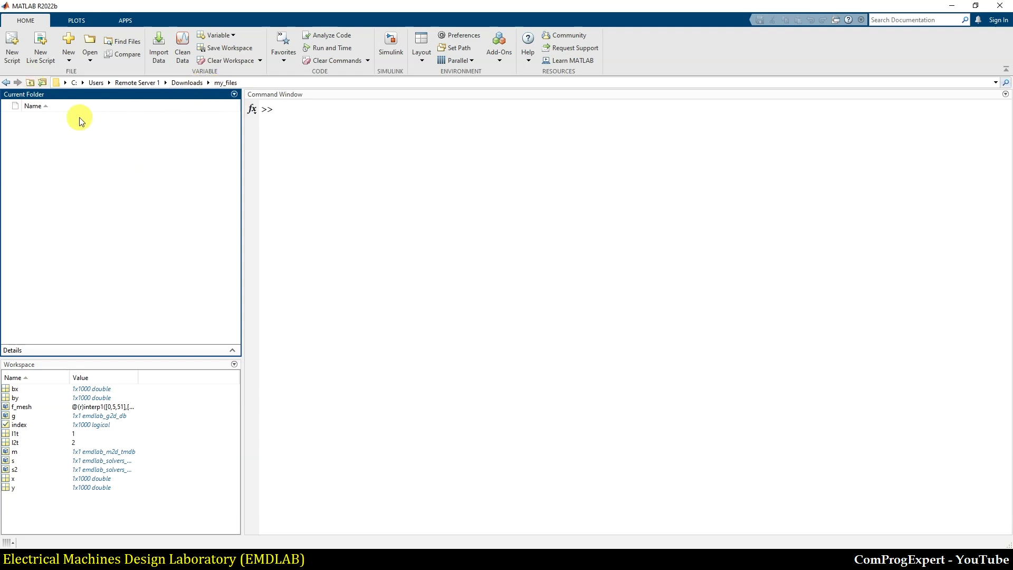
Create a new script from the copied example code and save it as my_code in the my_files folder.
click(12, 51)
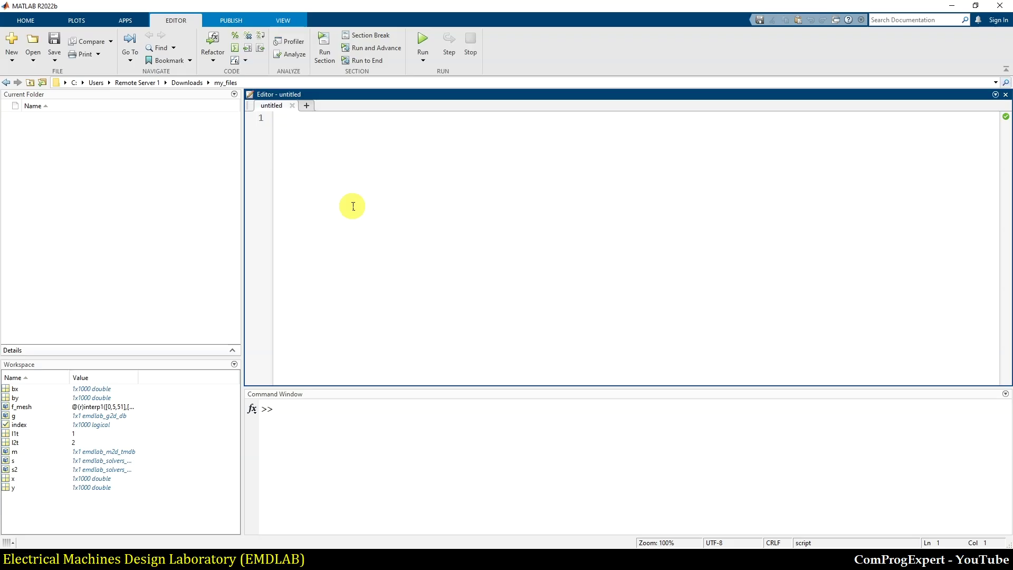
key(ctrl+v)
key(ctrl+s)
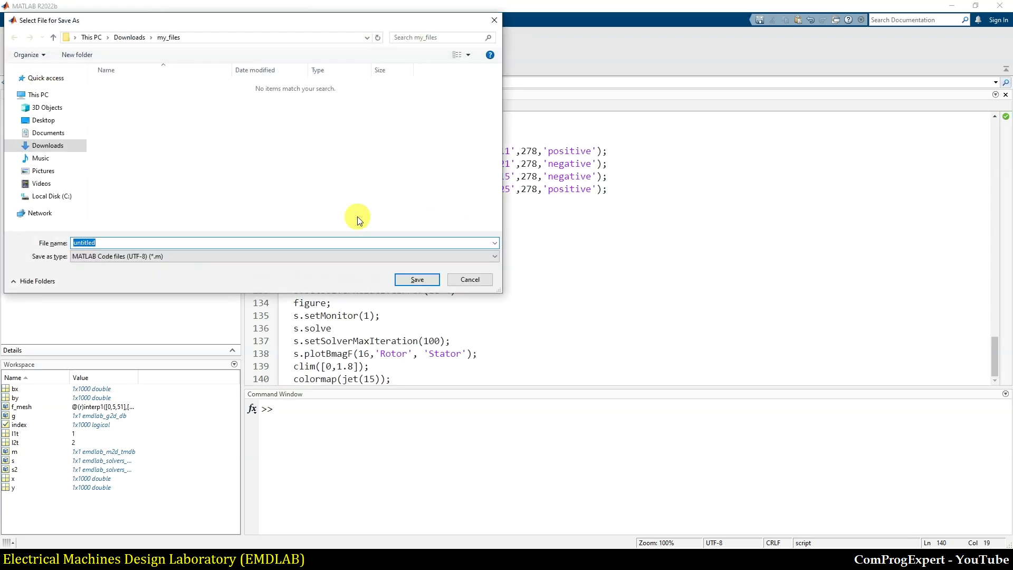
text(my_code)
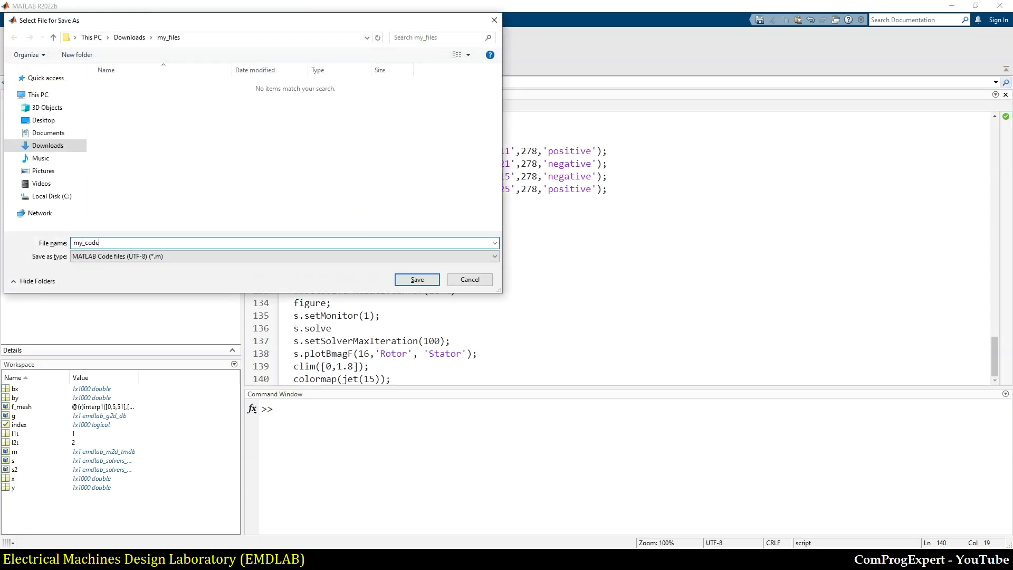
key(Return)
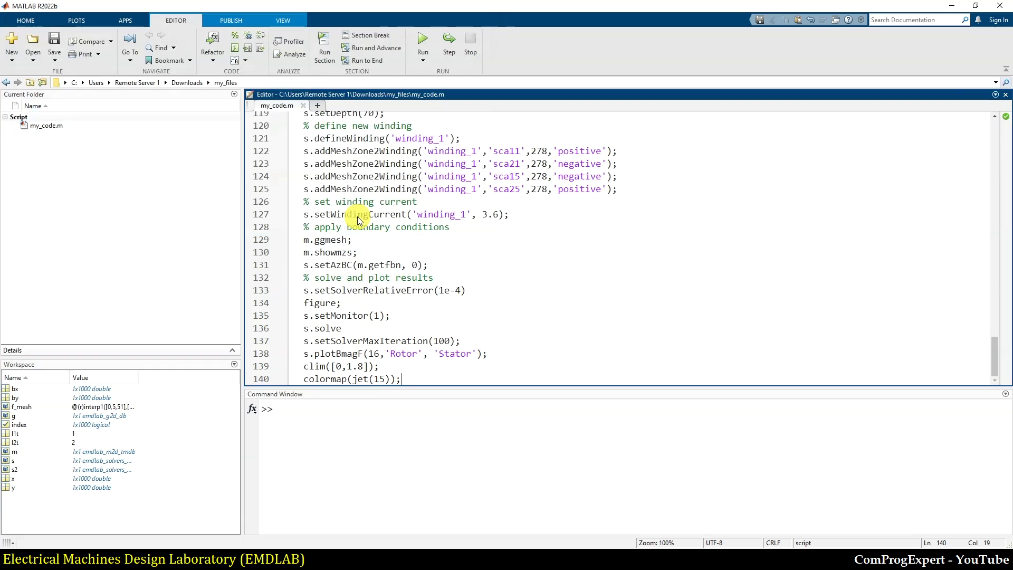
Check the addpath line at the start of my_code.m, run the script, and inspect the enlarged magnetic flux density figure.
scroll(491, 221, up, 20)
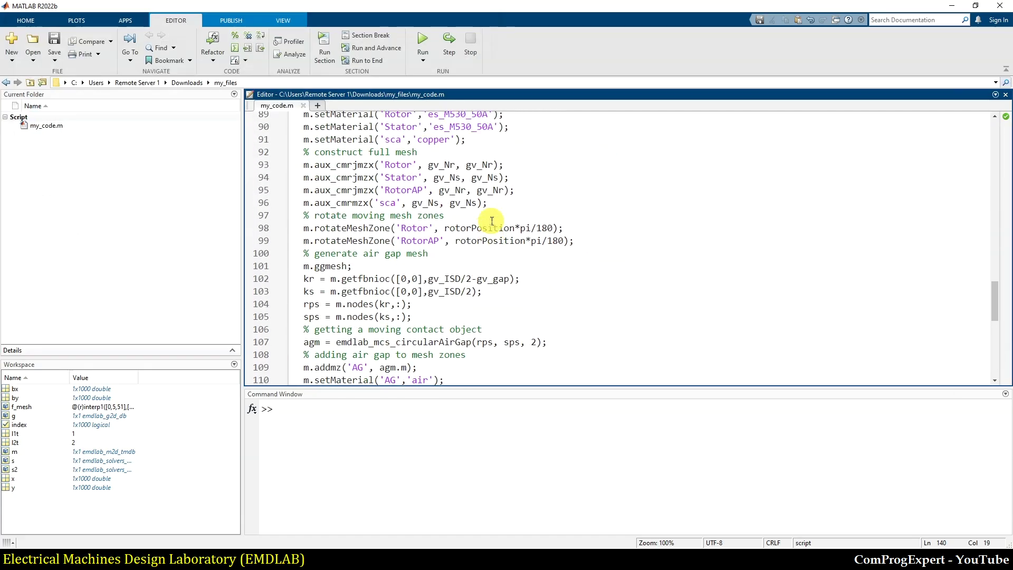
scroll(491, 221, up, 11)
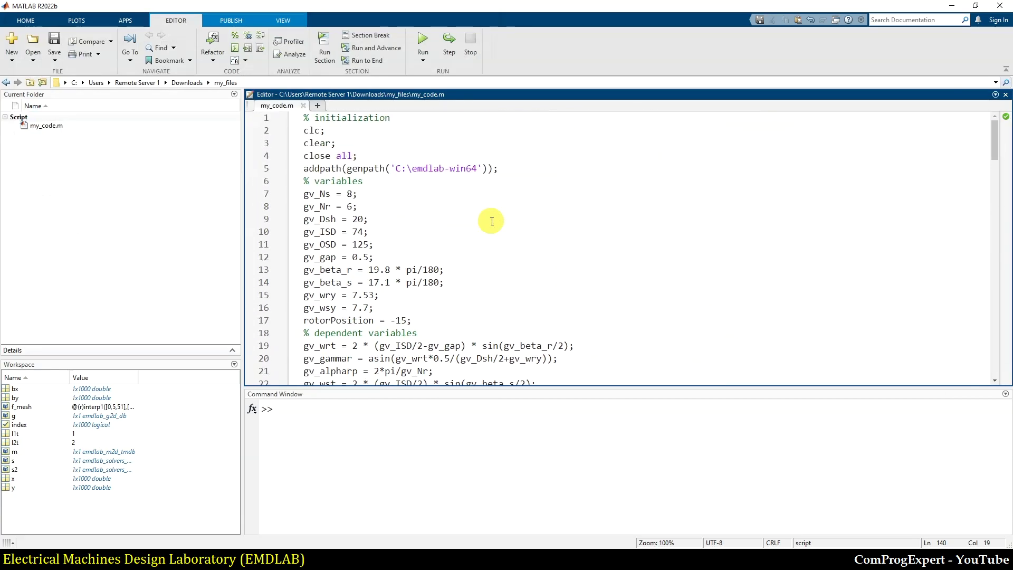
mouse_move(498, 168)
mouse_down()
mouse_move(345, 168)
mouse_move(299, 138)
mouse_move(300, 113)
mouse_move(308, 159)
mouse_move(498, 160)
mouse_up()
click(471, 145)
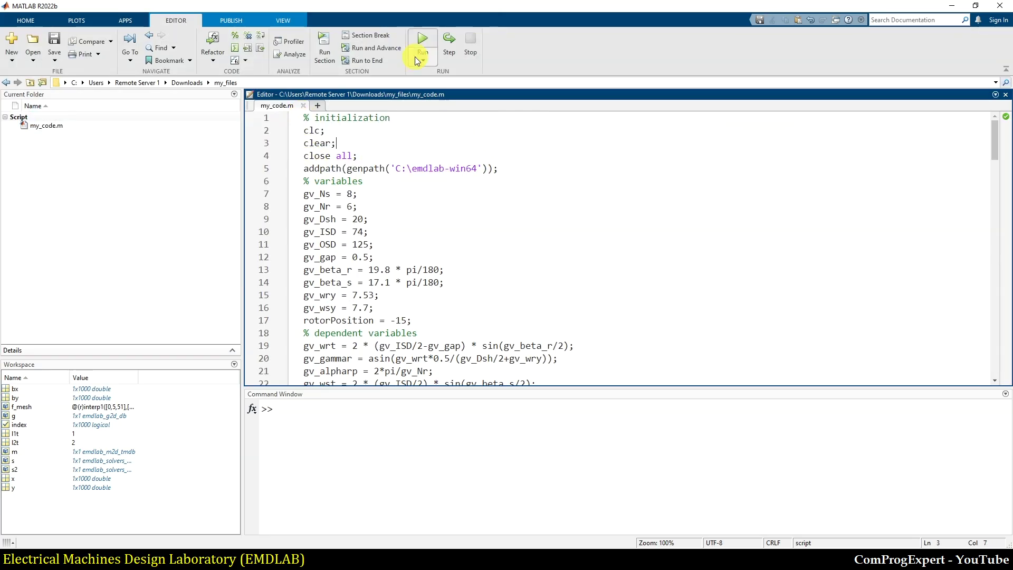
click(424, 39)
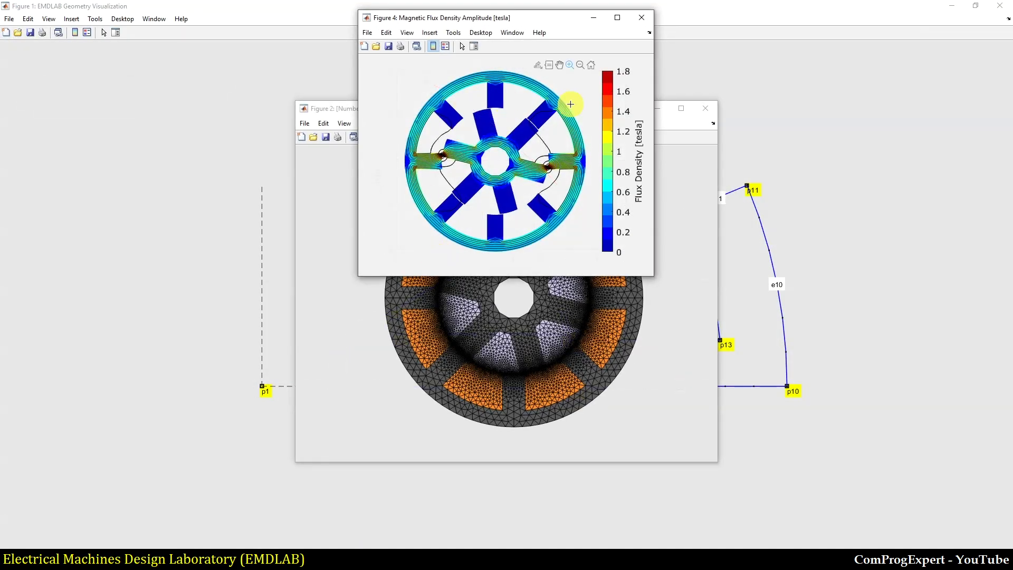
click(617, 17)
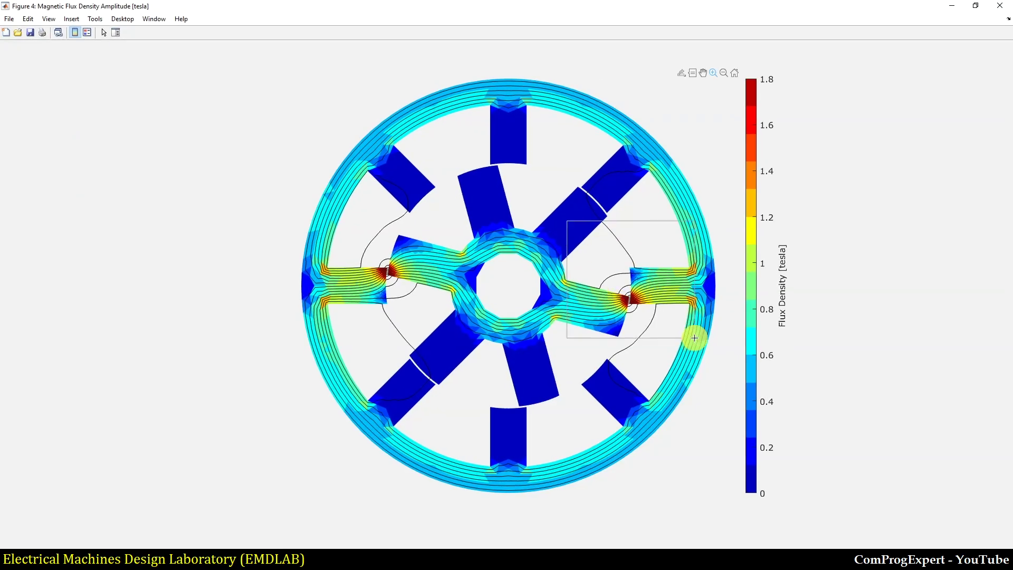
scroll(686, 343, up, 5)
scroll(628, 353, down, 5)
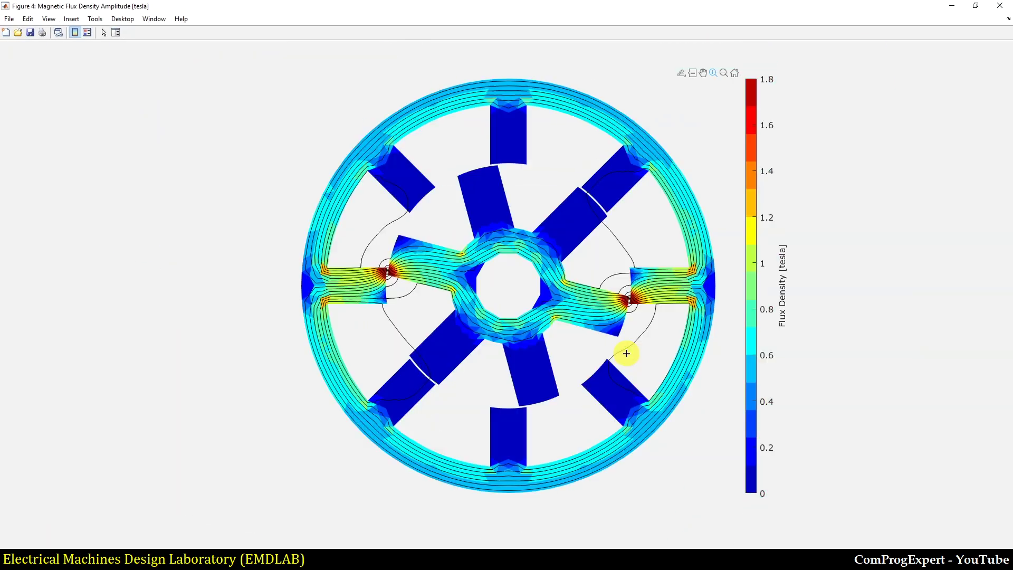
Close the flux density, solver error, mesh and geometry figures produced by my_code.m.
click(1000, 5)
click(641, 18)
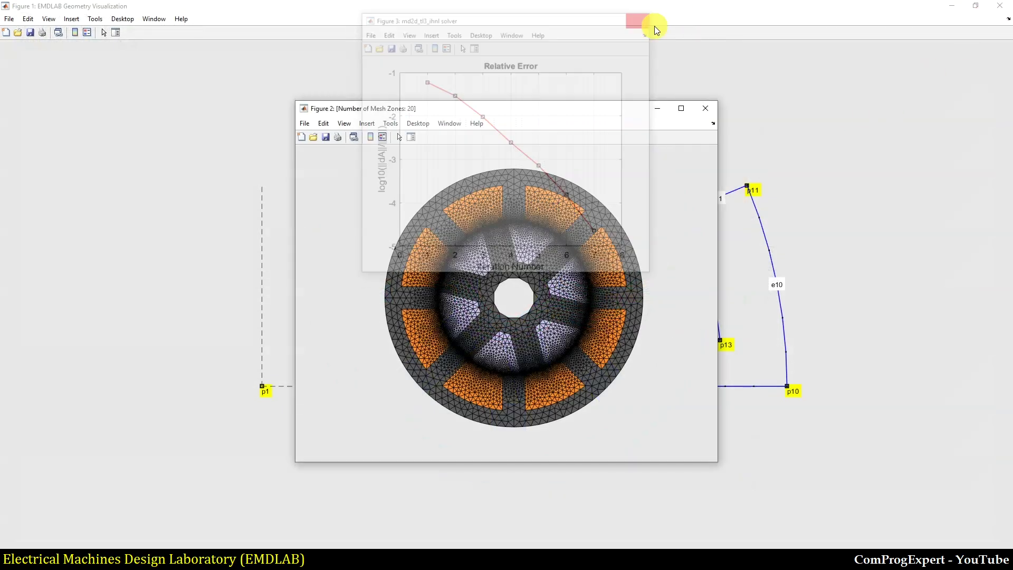
click(705, 108)
click(999, 6)
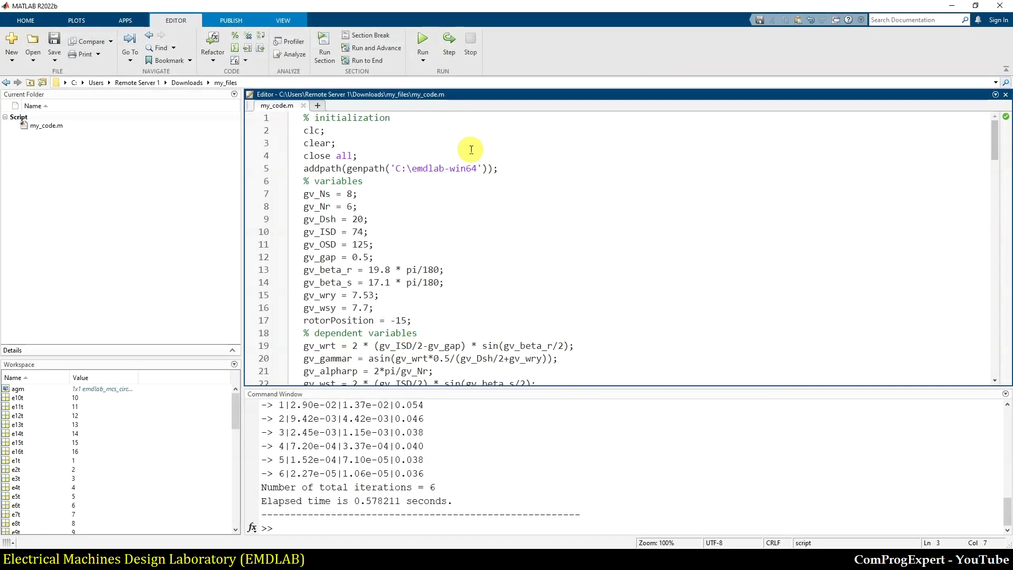